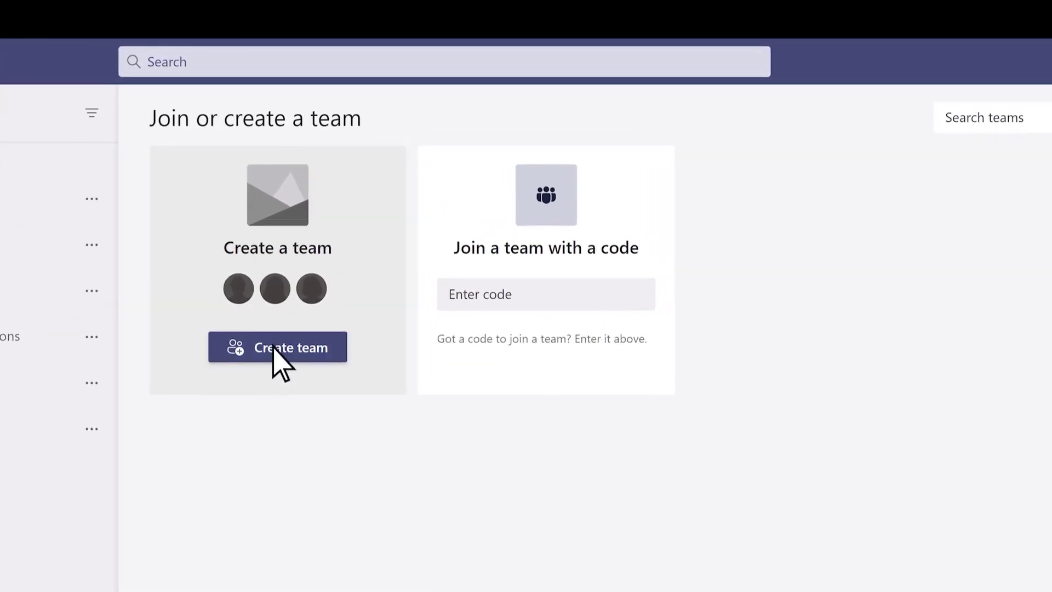
Step: Create a private team from scratch named 'Contoso sales'
left_click(273, 348)
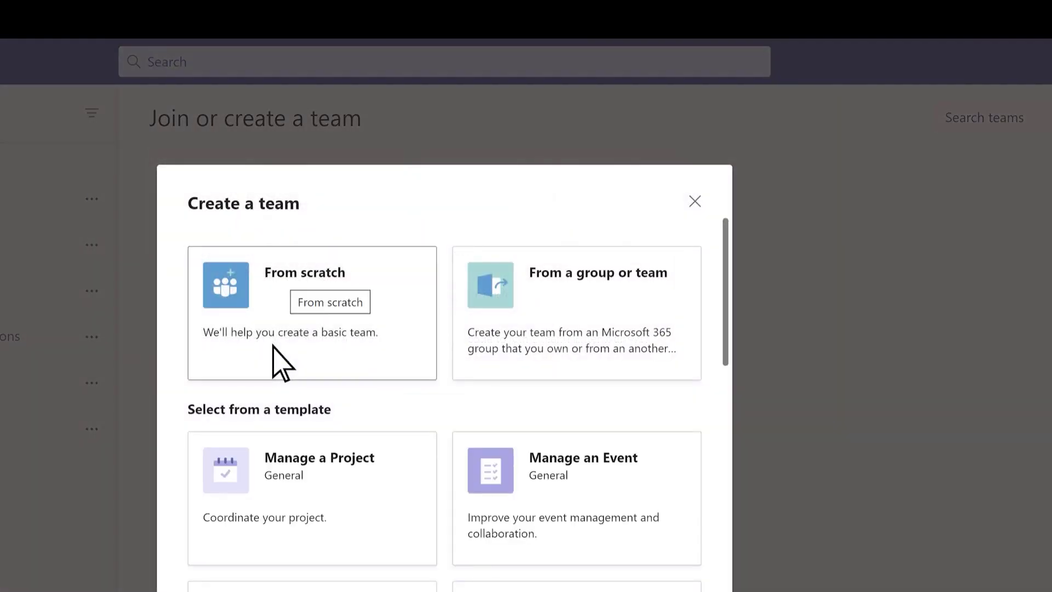
left_click(303, 299)
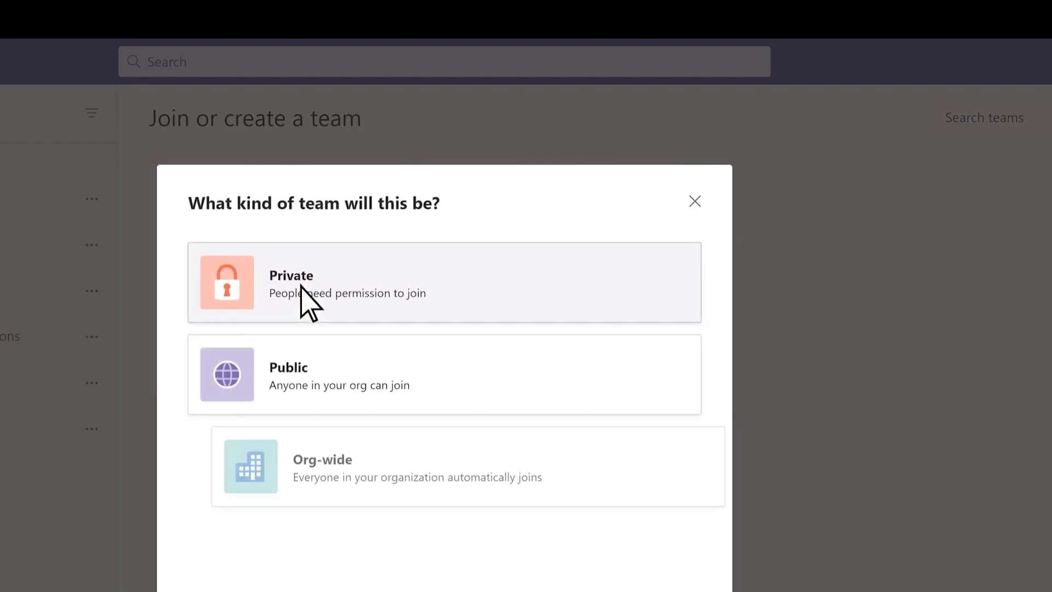
left_click(301, 285)
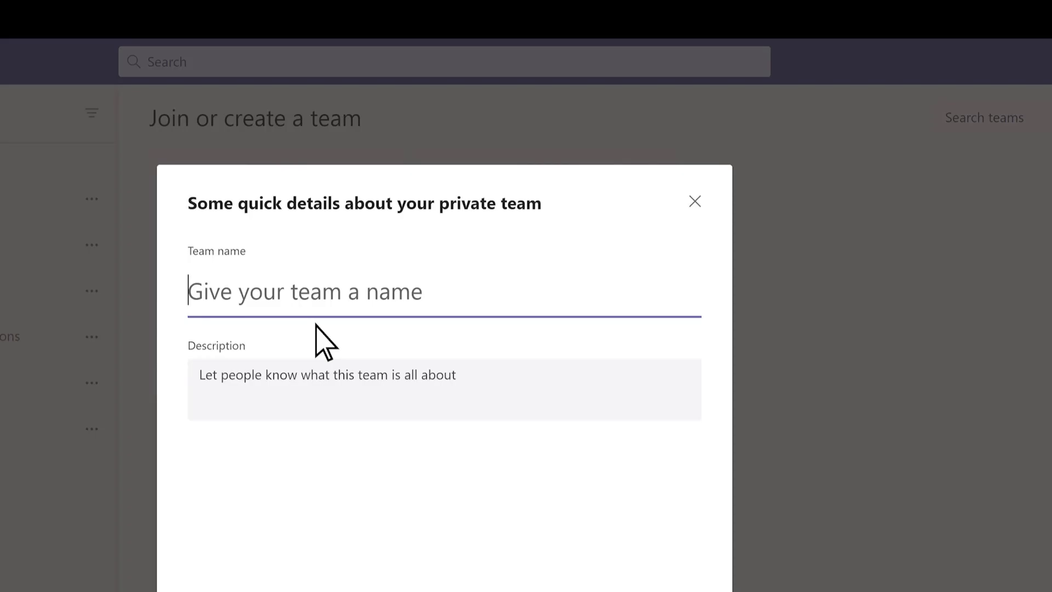
type("Contoso sales")
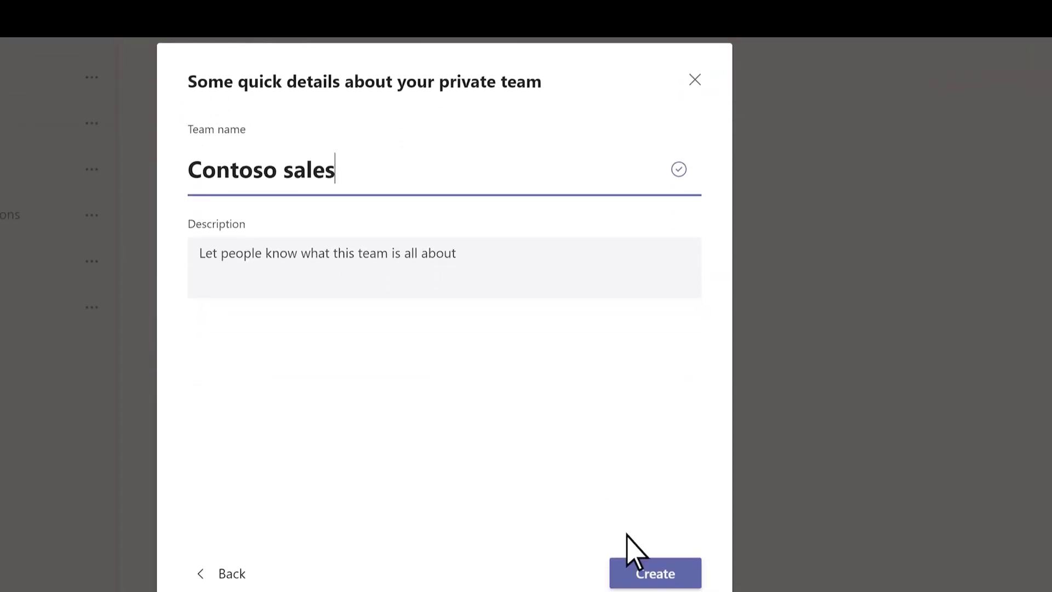
left_click(656, 581)
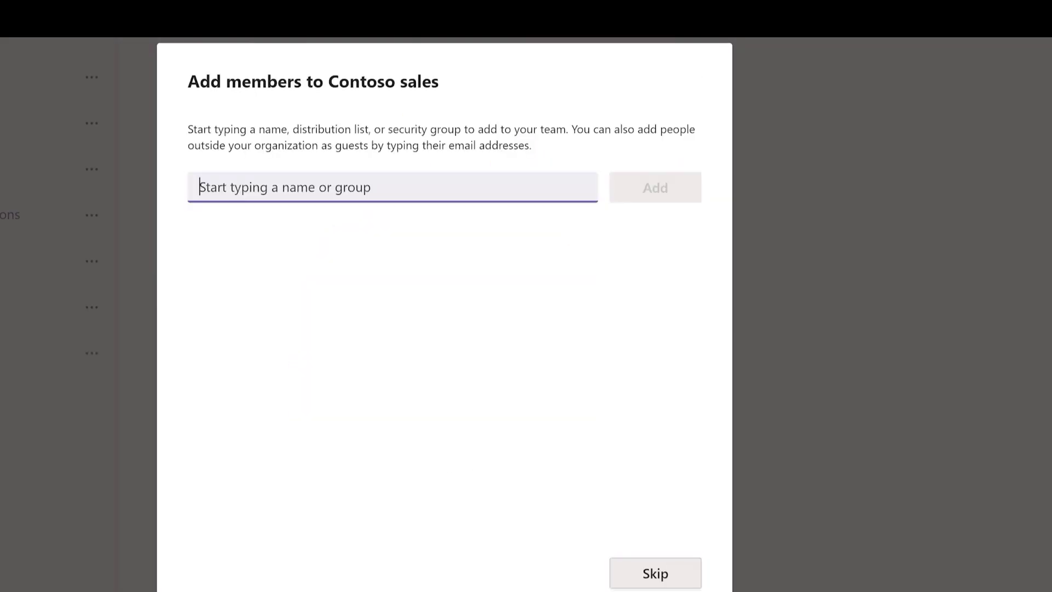
Step: Add three suggested colleagues as team members and close the dialog
type("lidia")
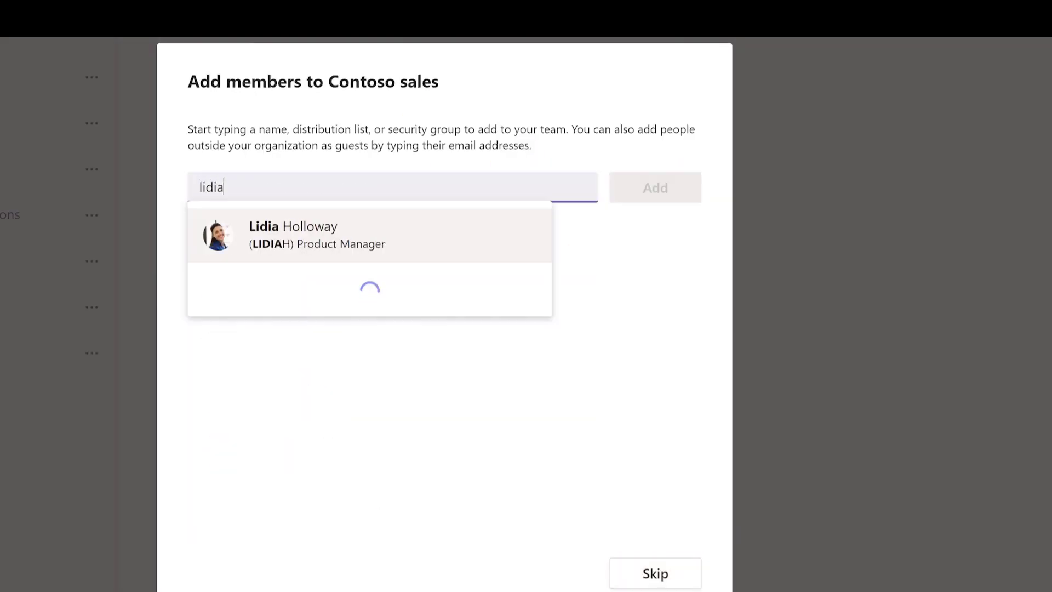
left_click(324, 252)
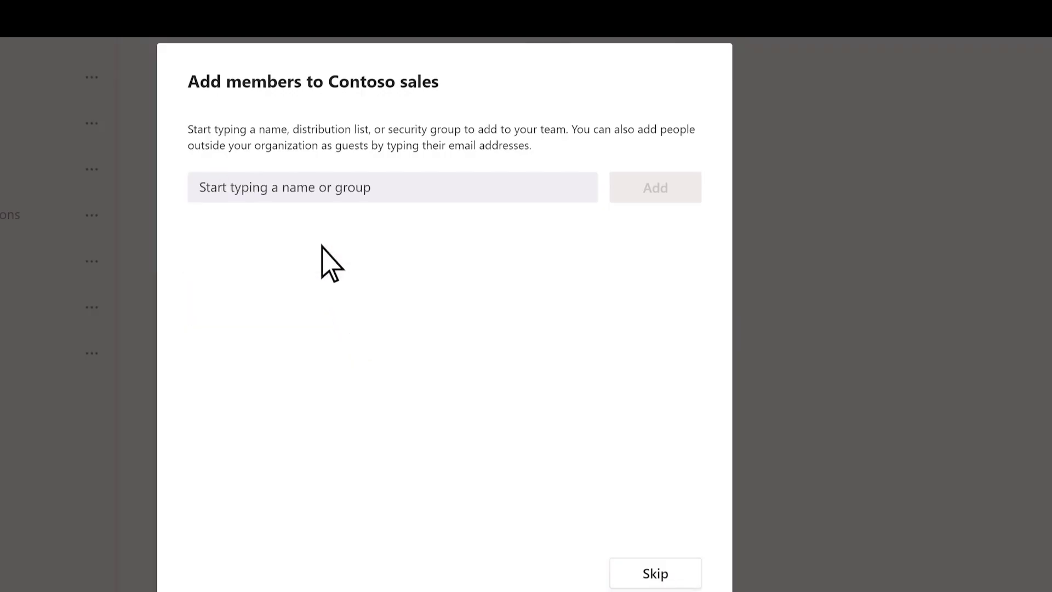
type("isai")
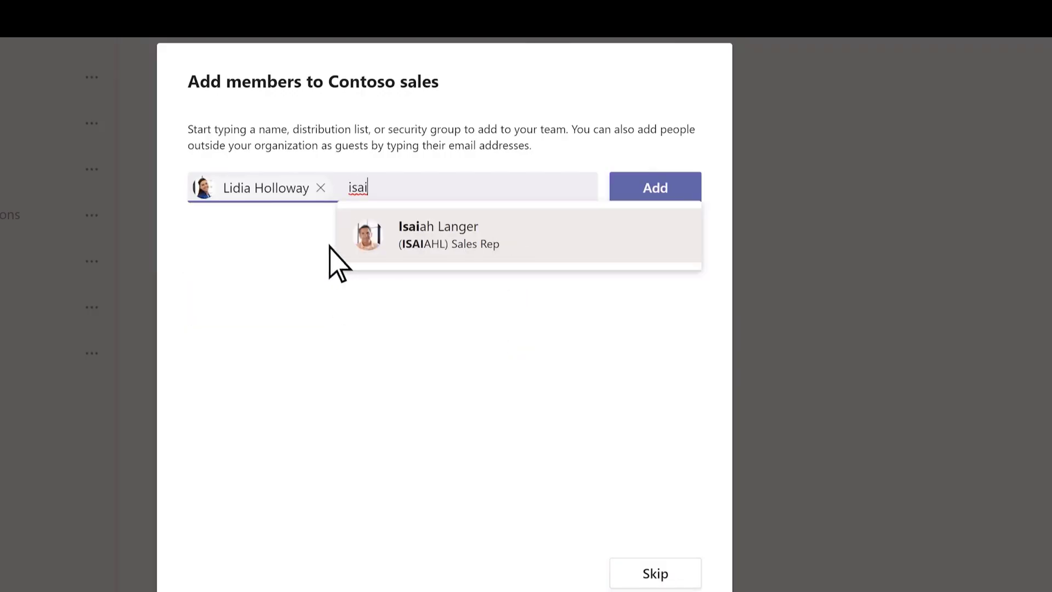
left_click(398, 249)
type("bian")
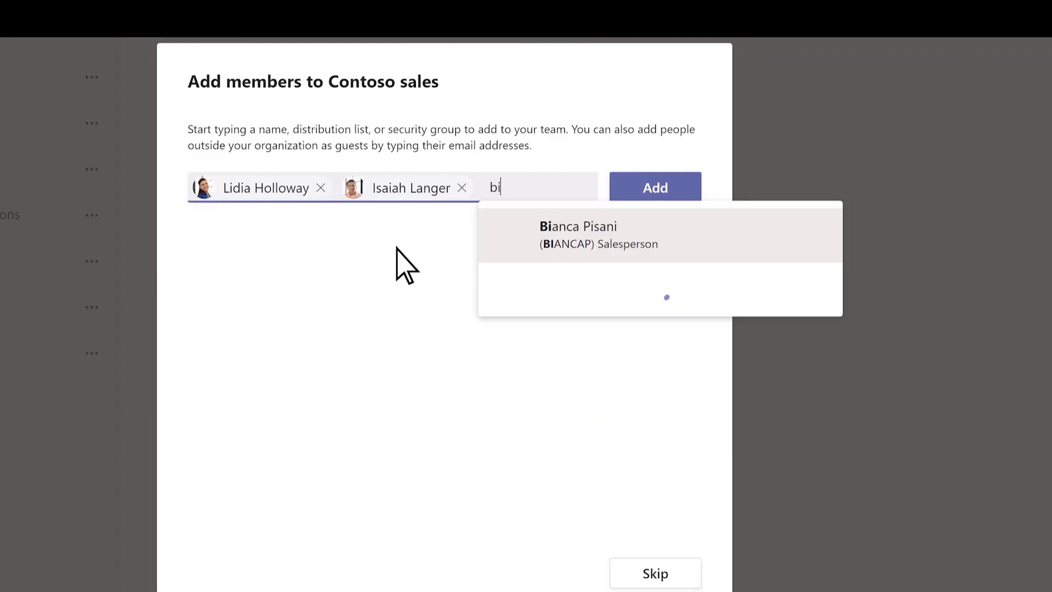
left_click(557, 258)
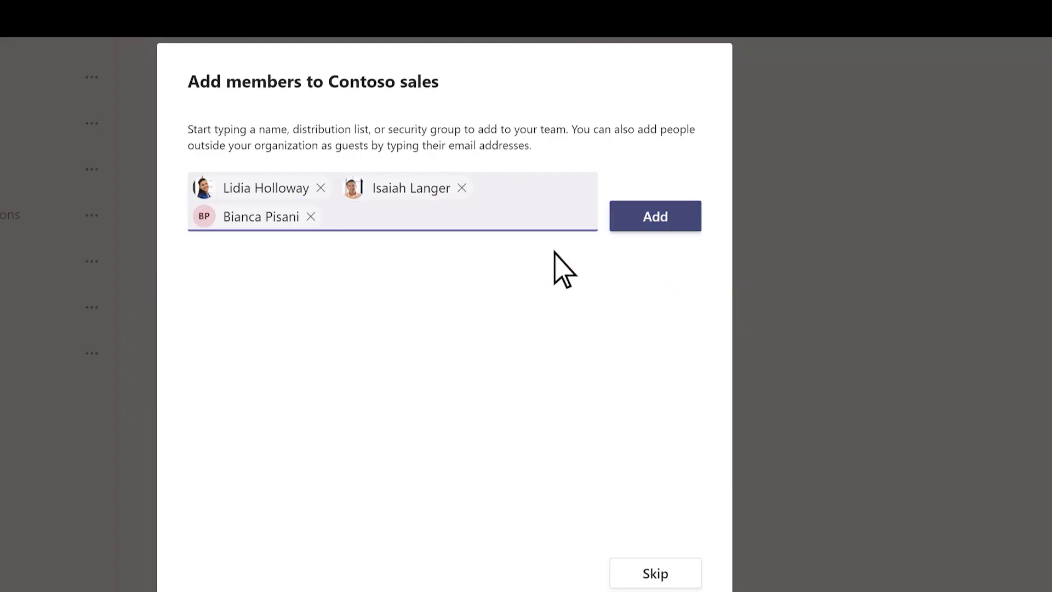
left_click(645, 226)
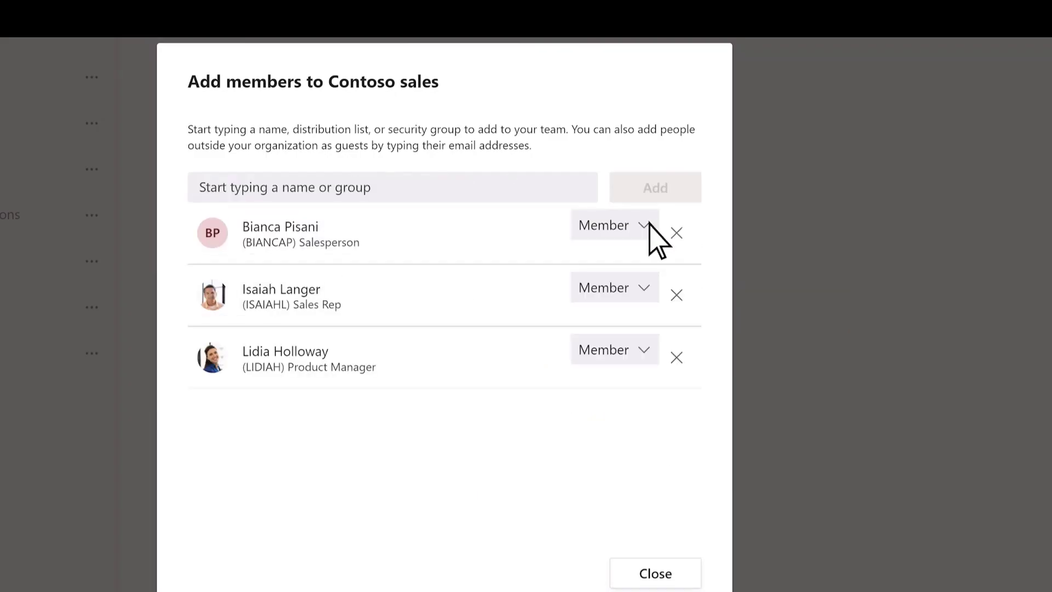
left_click(655, 575)
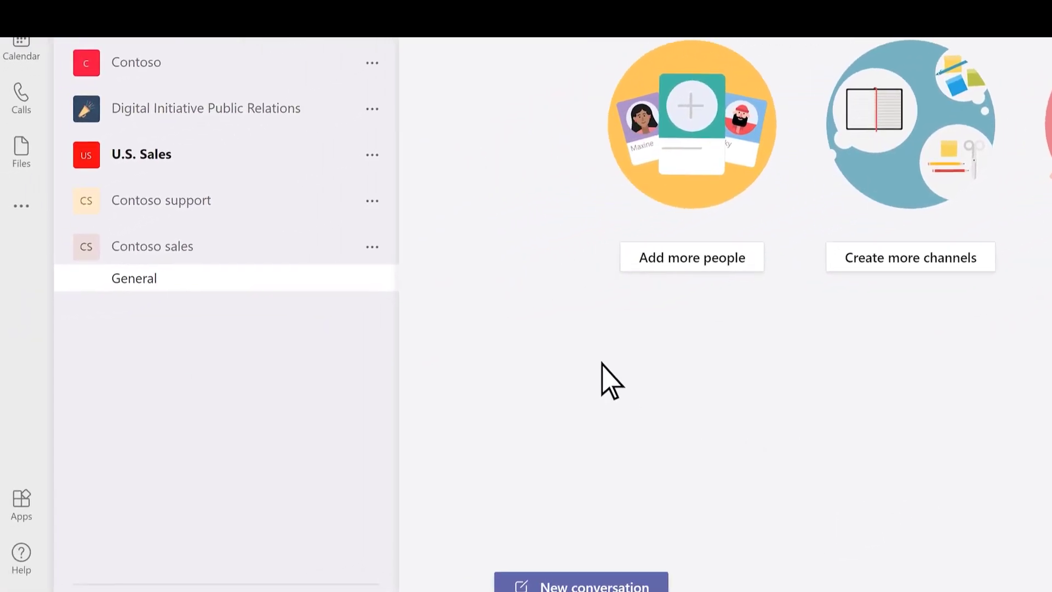
Step: From the Contoso sales options menu, add a channel named 'Sales call queue'
left_click(365, 250)
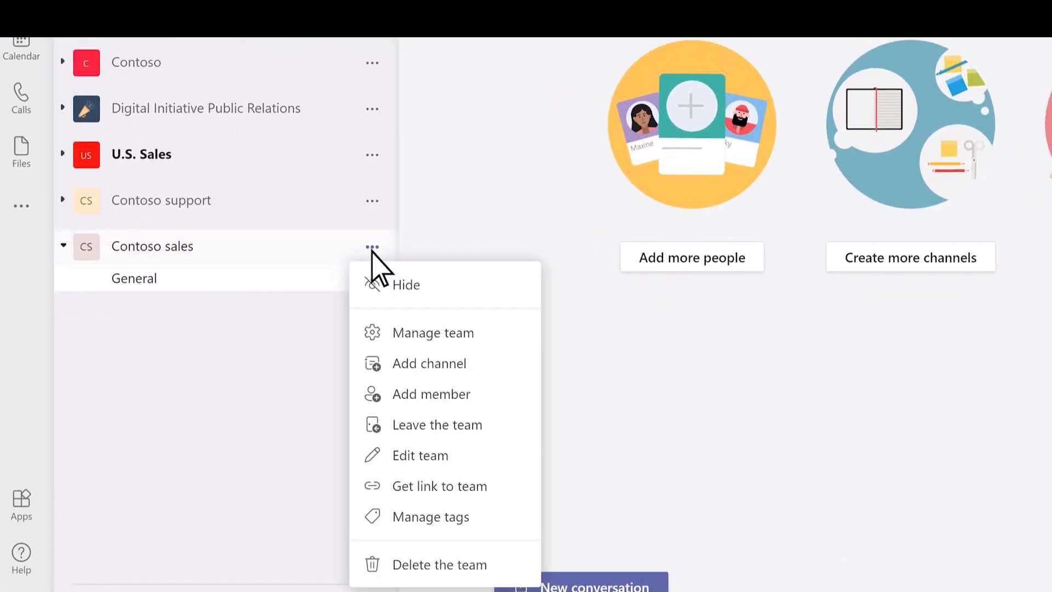
left_click(419, 365)
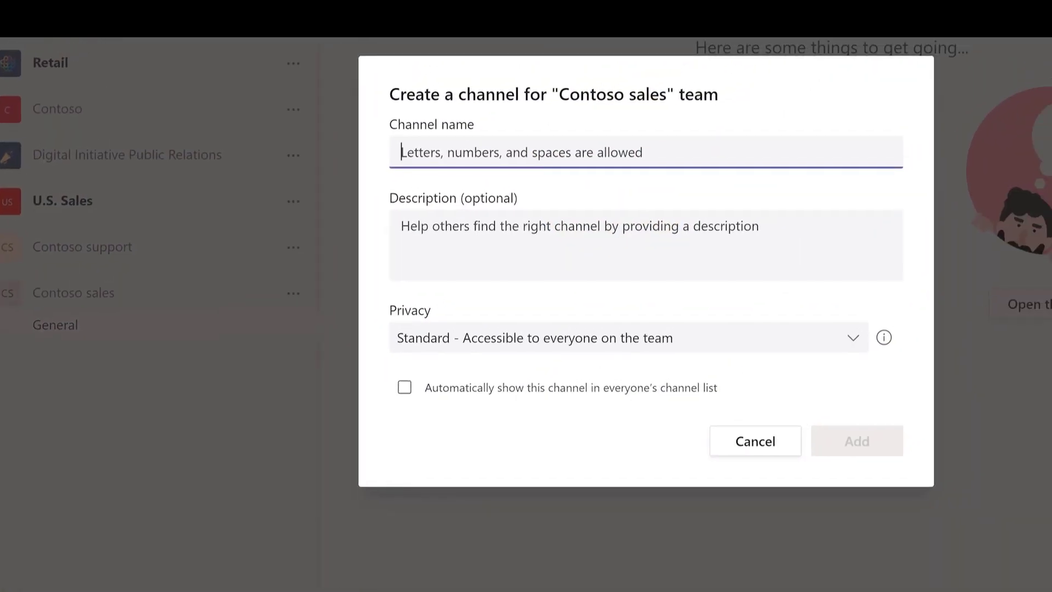
type("Sales call queue")
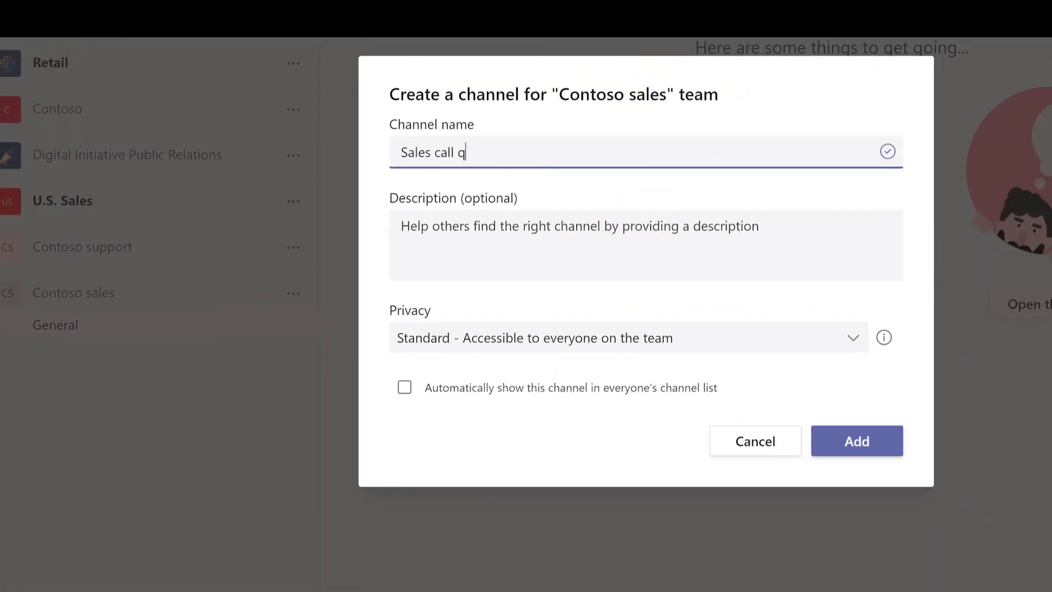
left_click(860, 445)
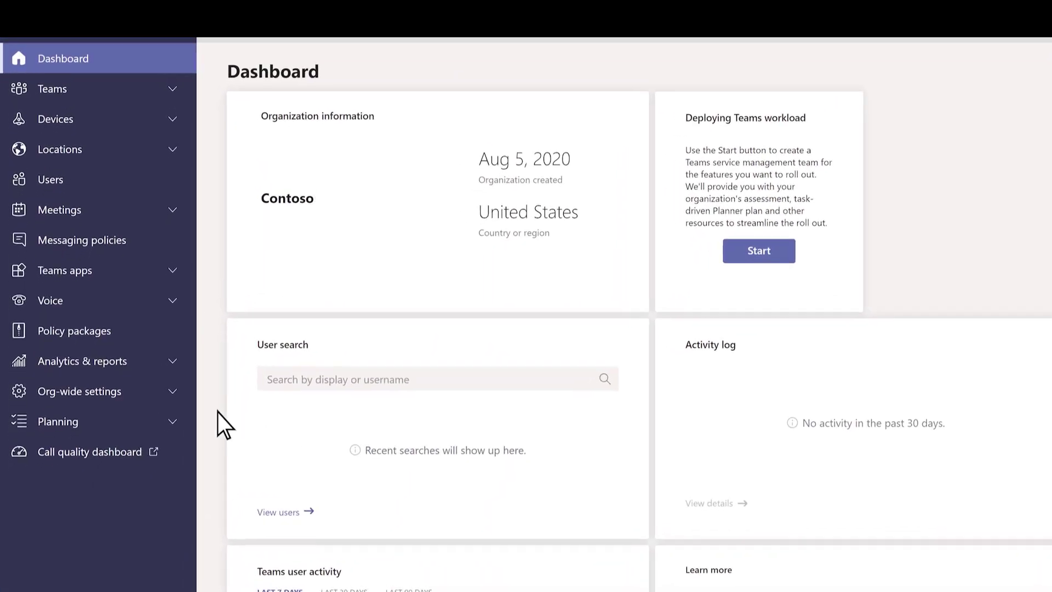
Step: Add a Call queue resource account 'Sales Call Queue' with username SalesCallQueue
left_click(121, 391)
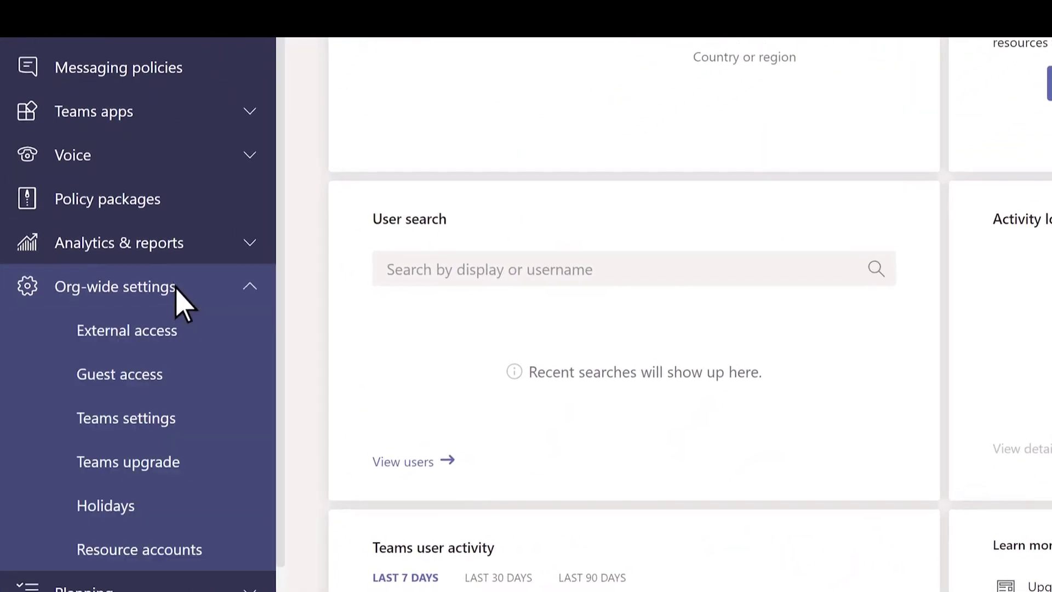
left_click(172, 559)
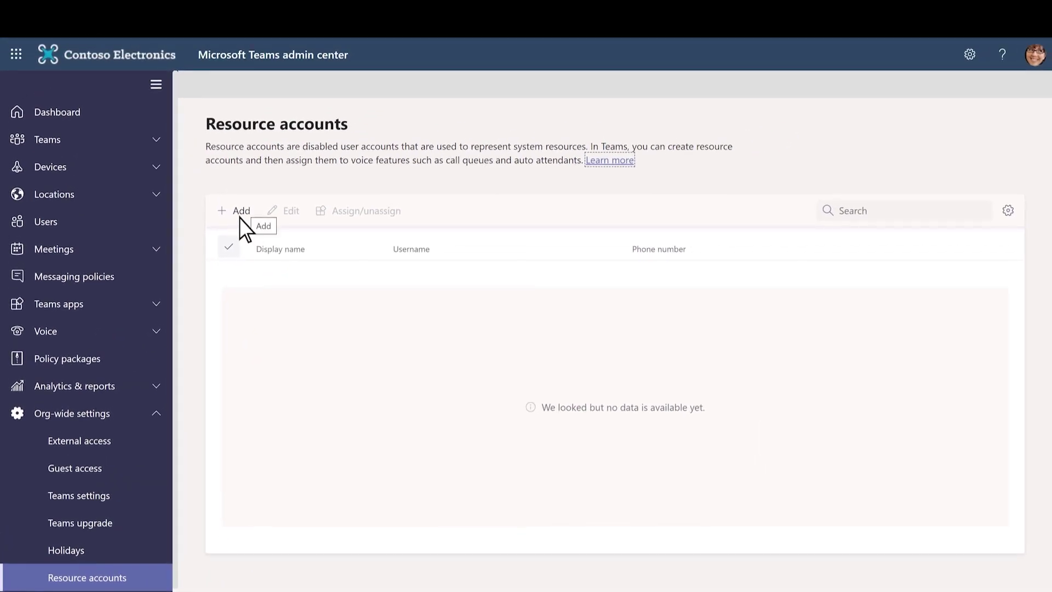
left_click(239, 217)
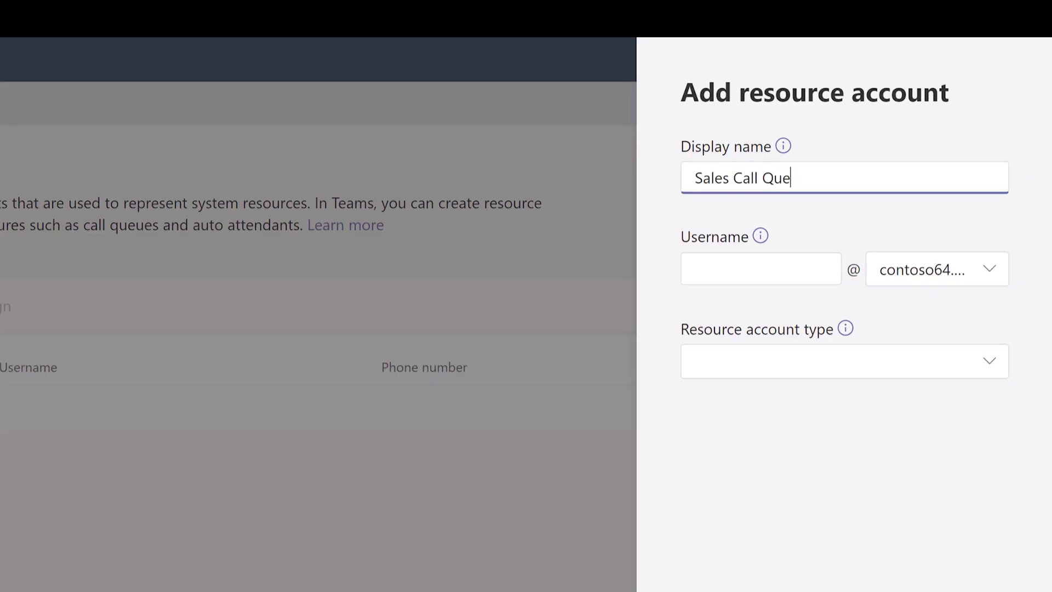
key("Tab")
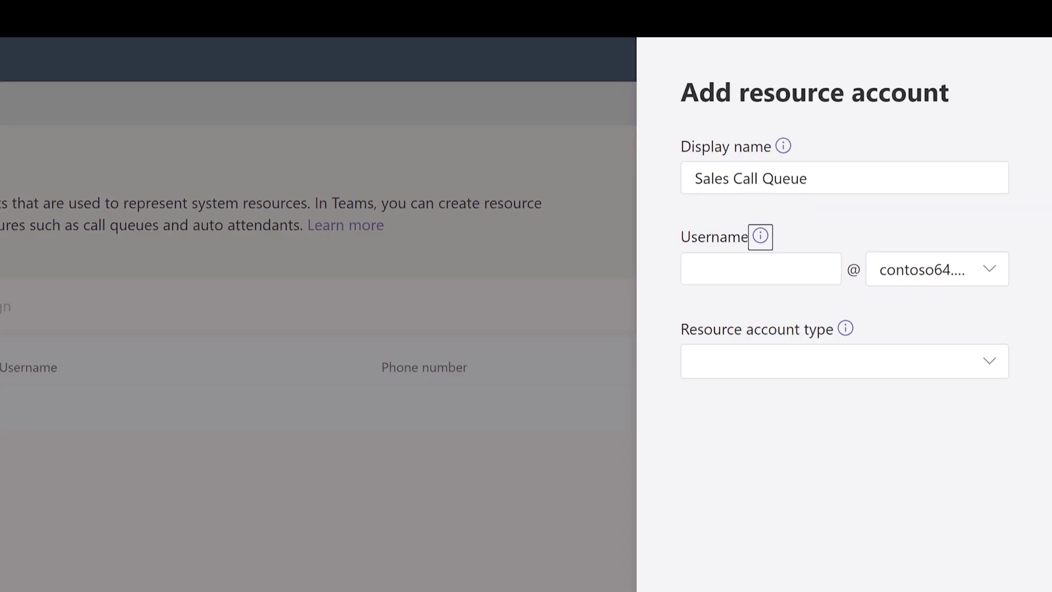
key("Tab")
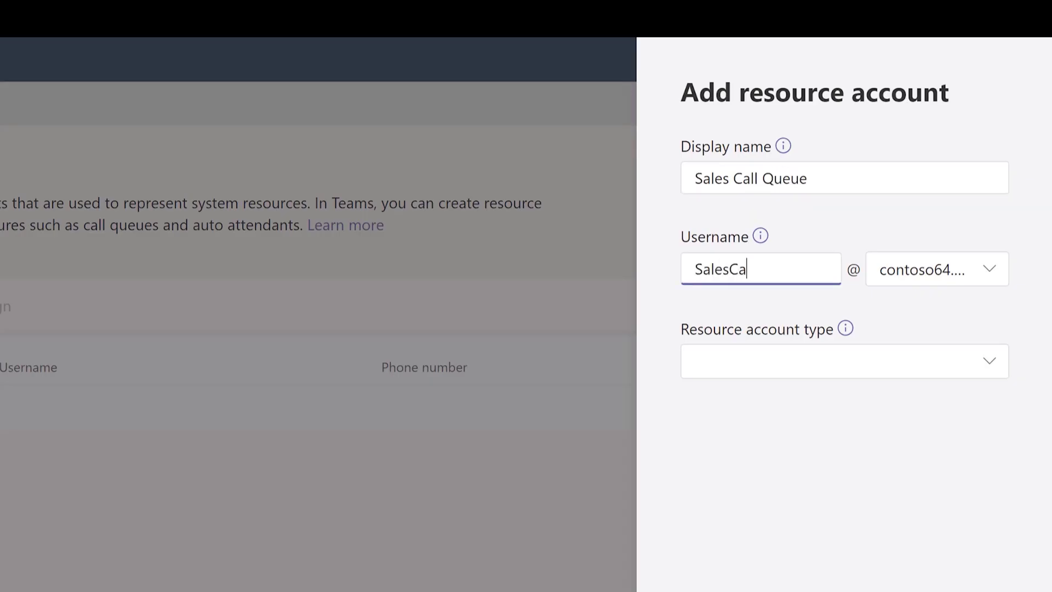
type("SalesCallQueue")
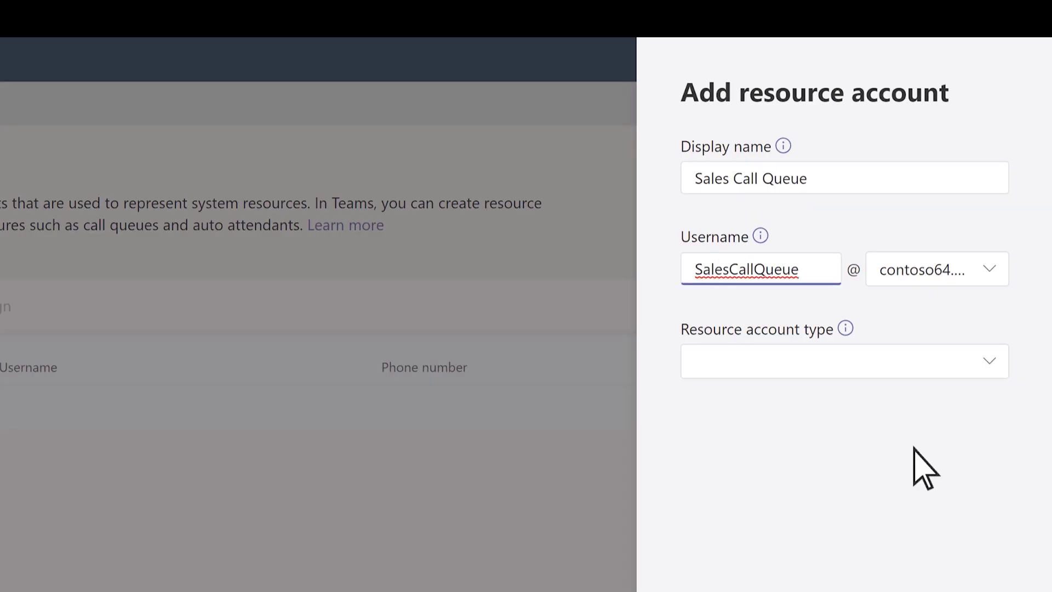
left_click(992, 361)
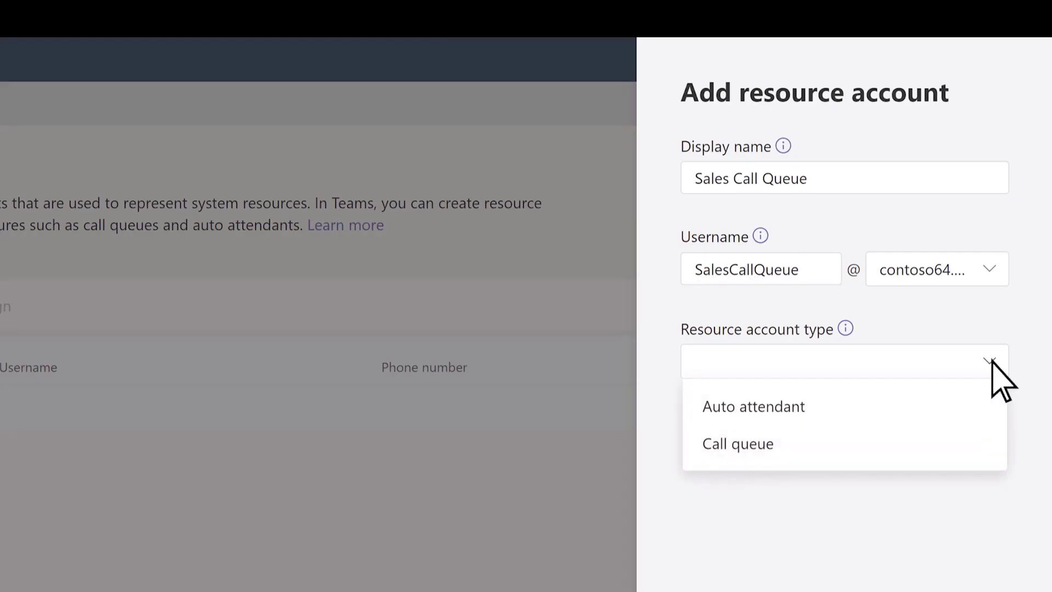
left_click(883, 445)
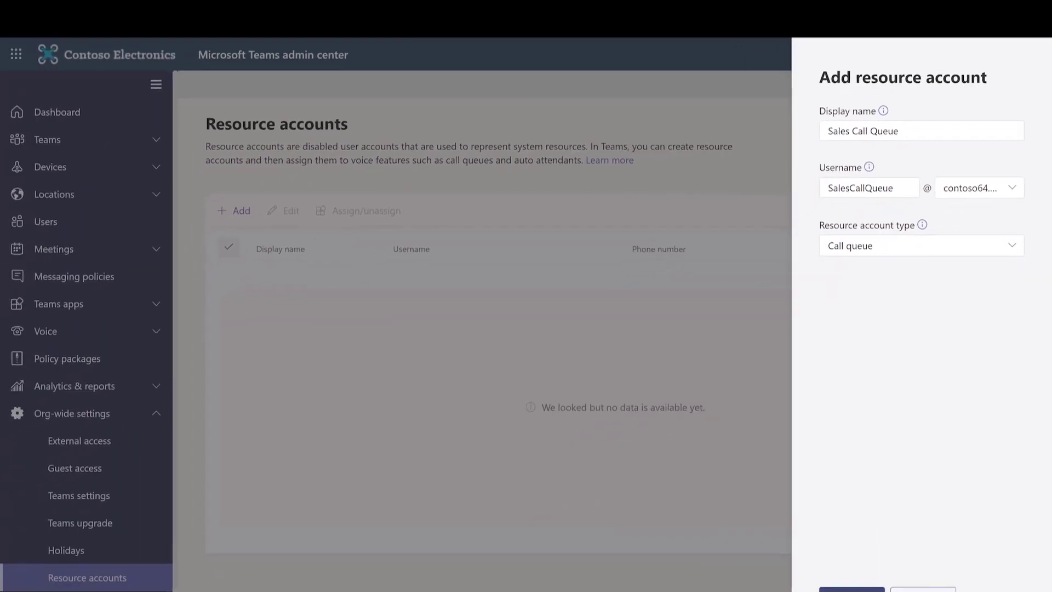
left_click(852, 590)
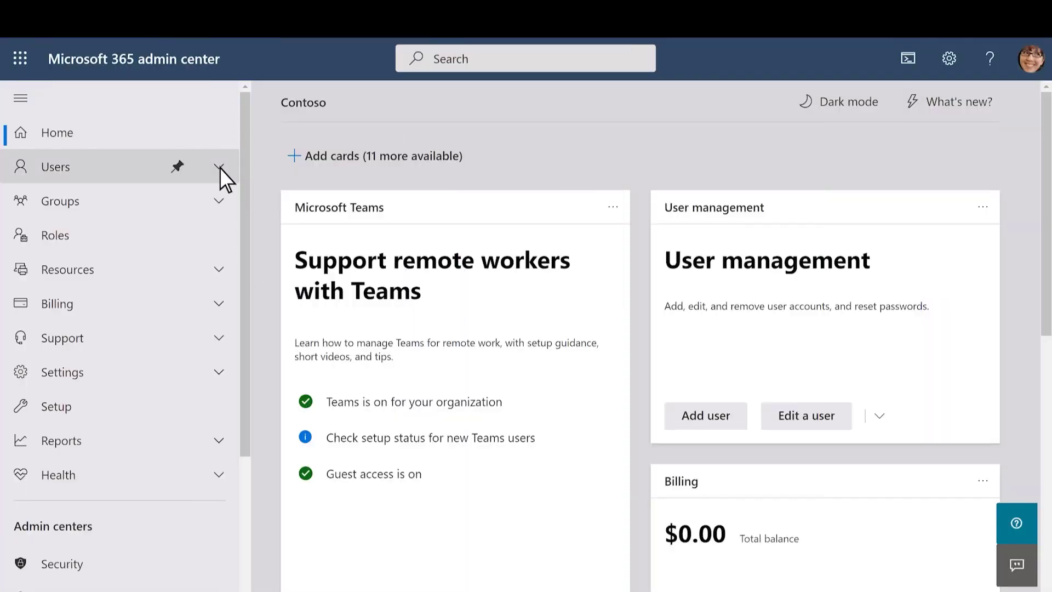
Step: Give the Sales Call Queue user the Microsoft 365 Phone System - Virtual User license, then close its details
left_click(220, 168)
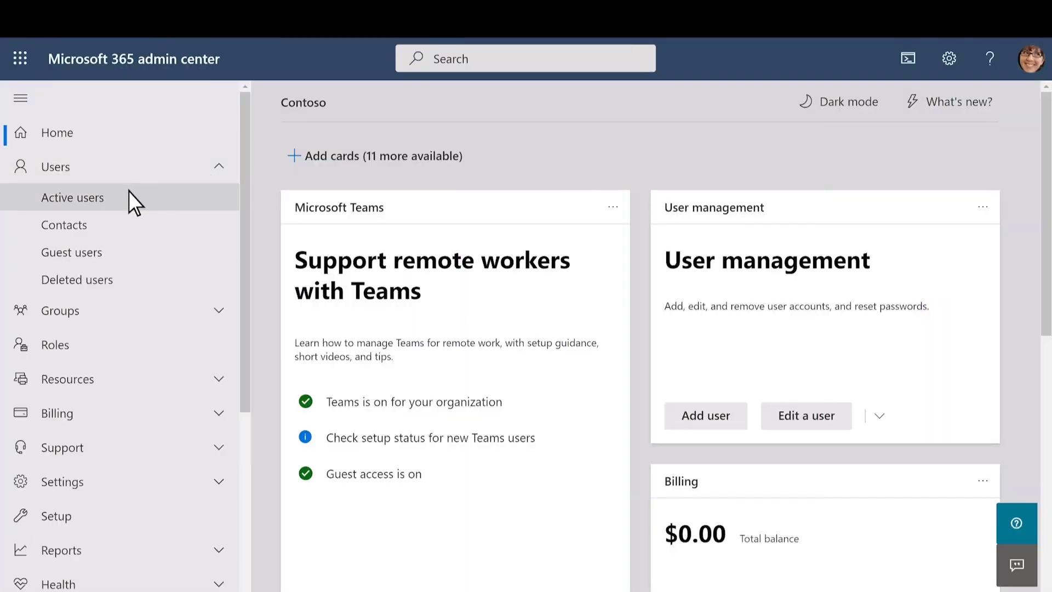
left_click(82, 199)
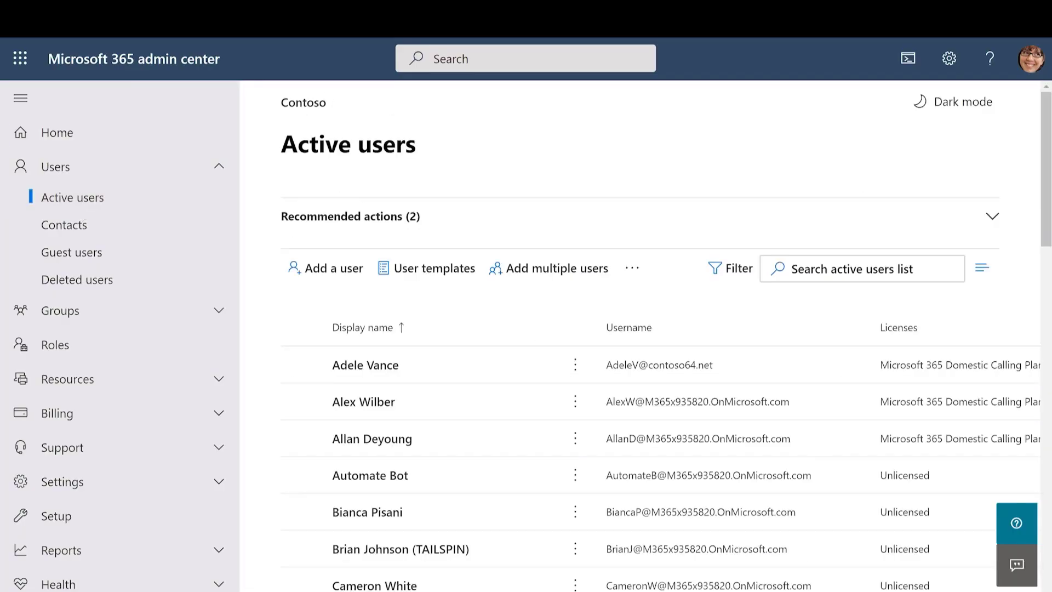
scroll(657, 438, "down", 10)
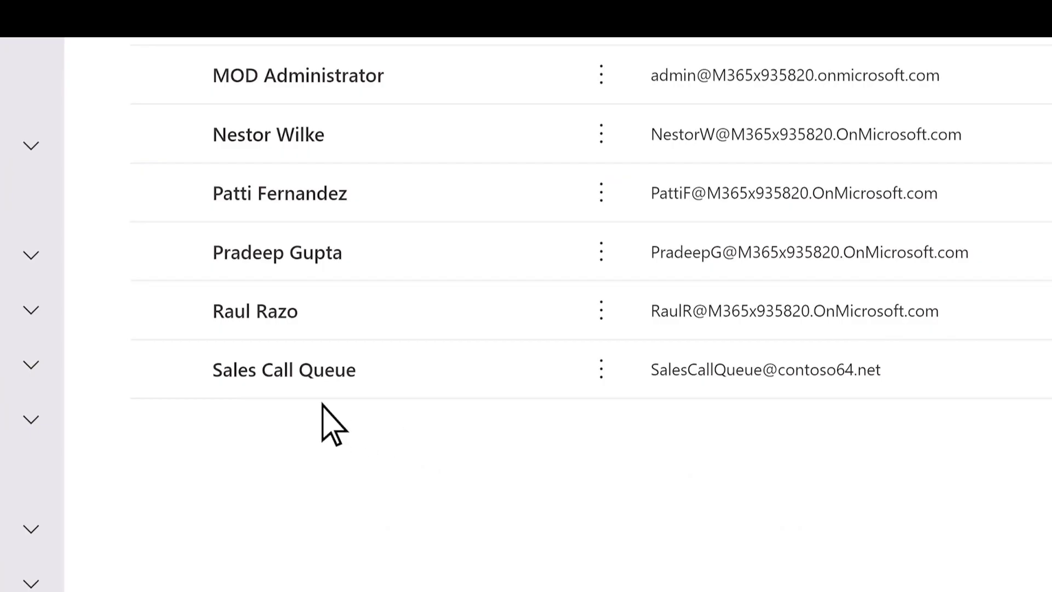
left_click(231, 377)
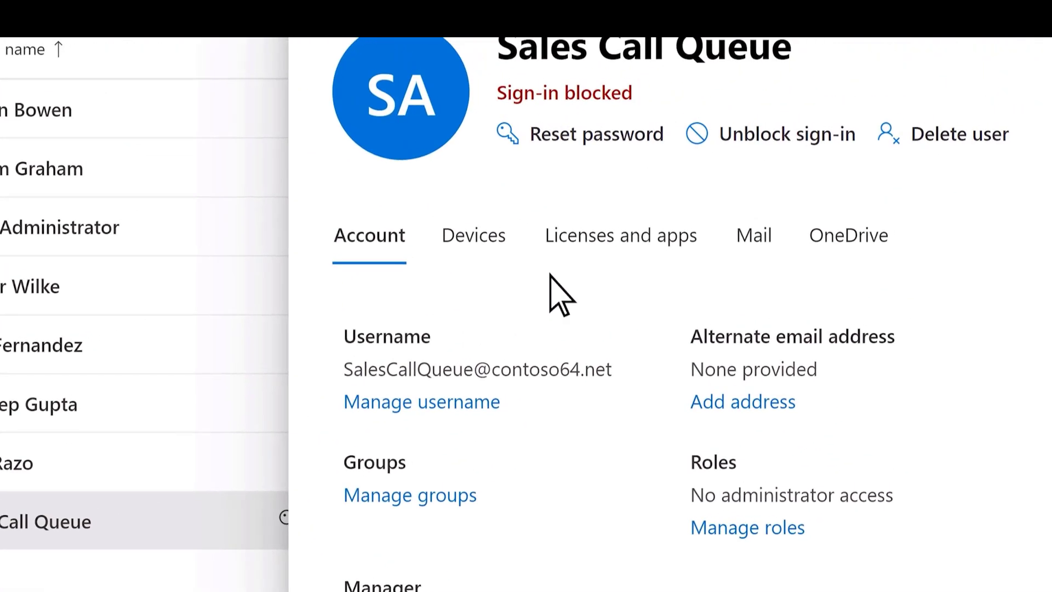
left_click(546, 277)
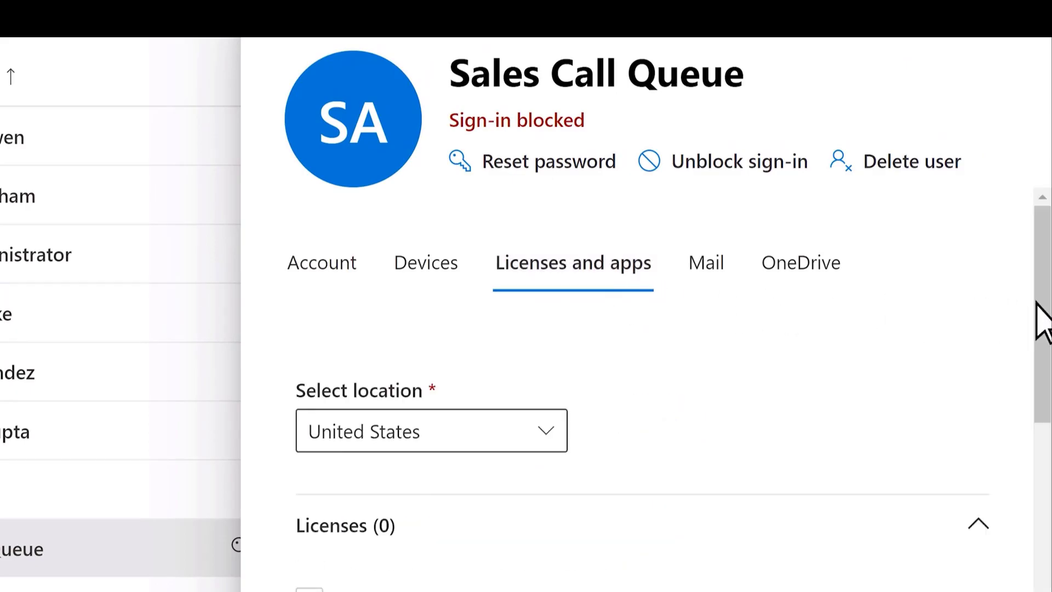
left_click_drag(1043, 323, 1042, 549)
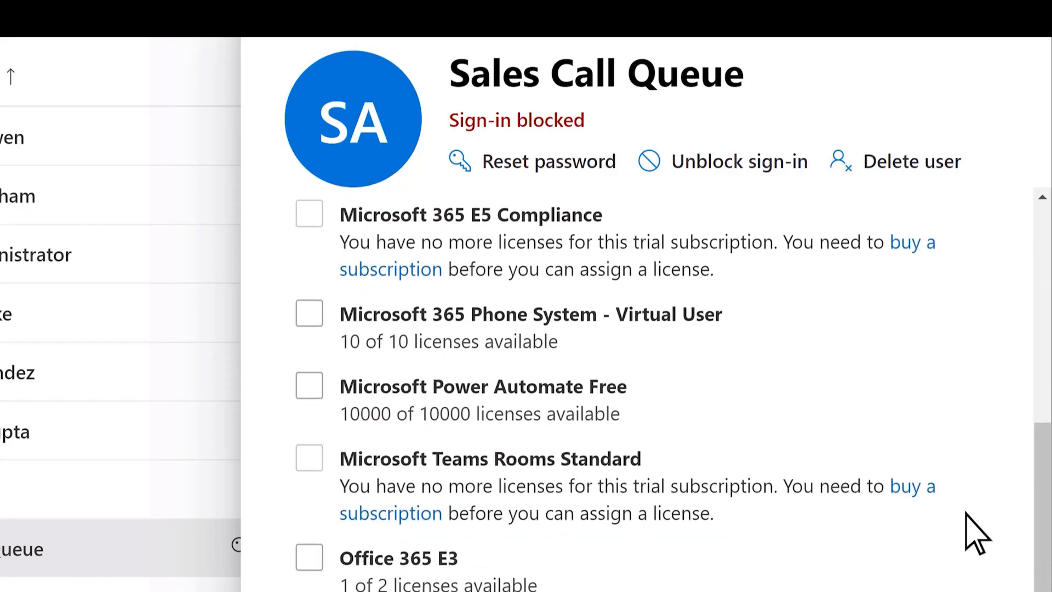
left_click(311, 314)
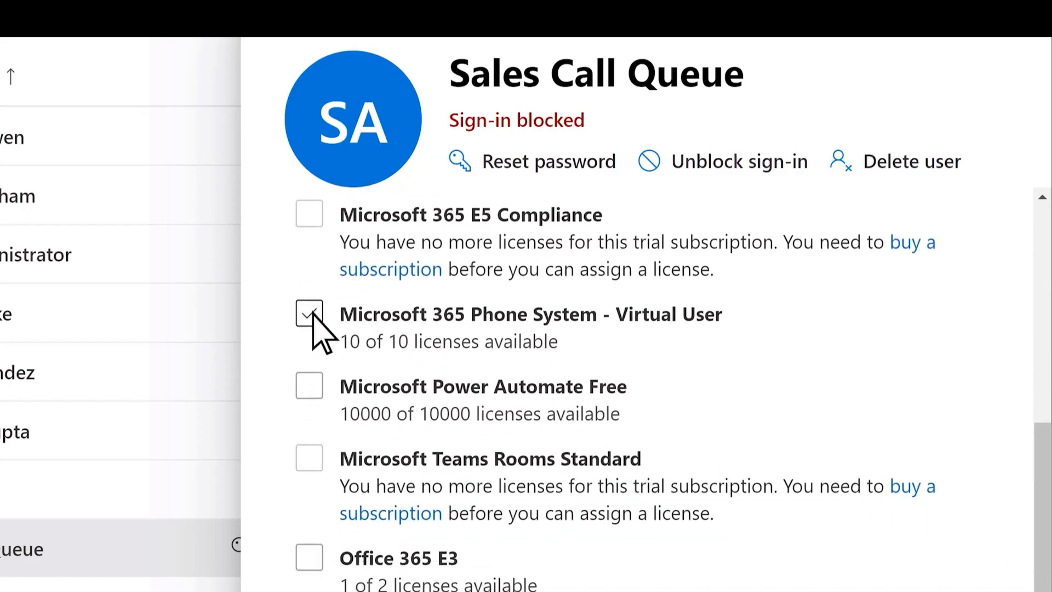
left_click(310, 313)
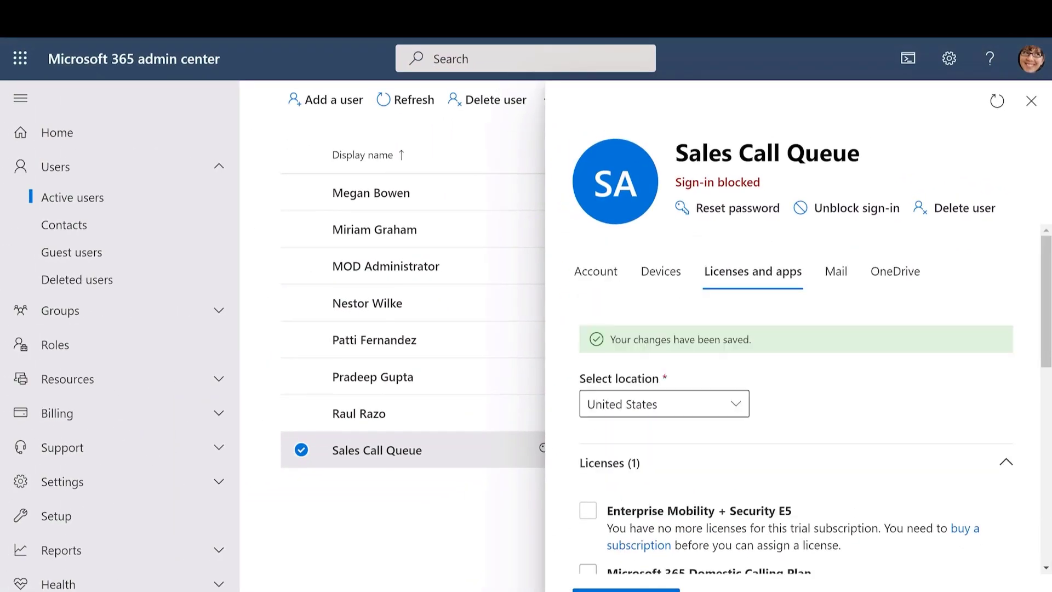
left_click(1031, 102)
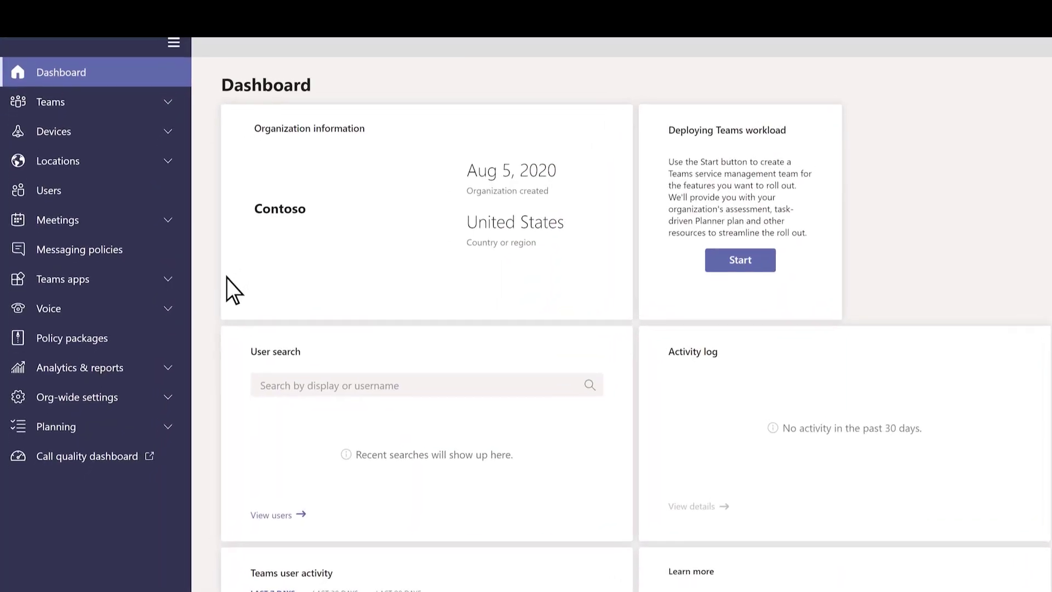
Step: Start a new call queue named 'Contoso Sales Call Queue'
left_click(157, 332)
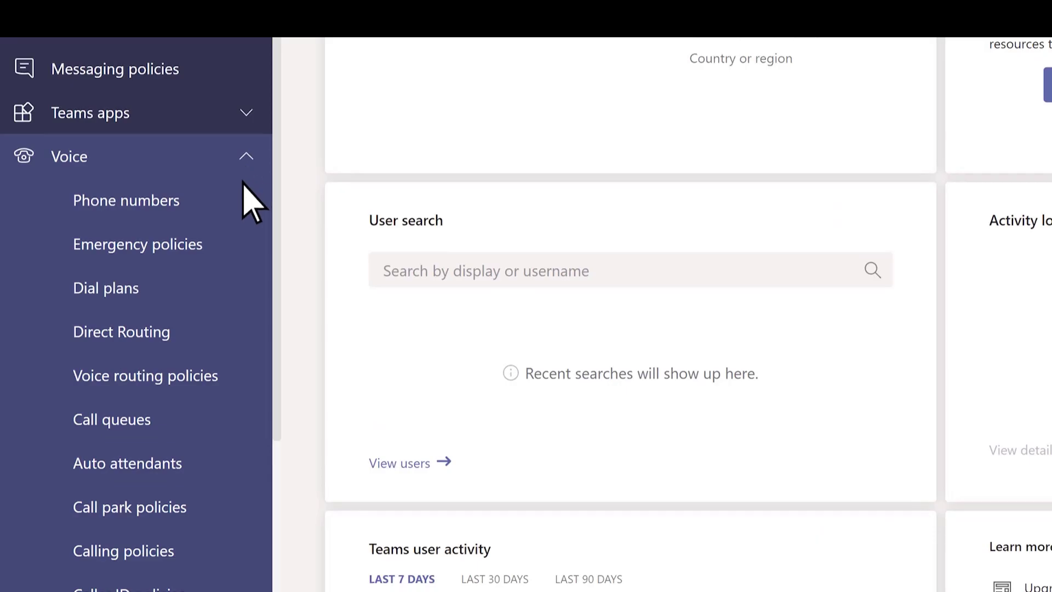
left_click(146, 433)
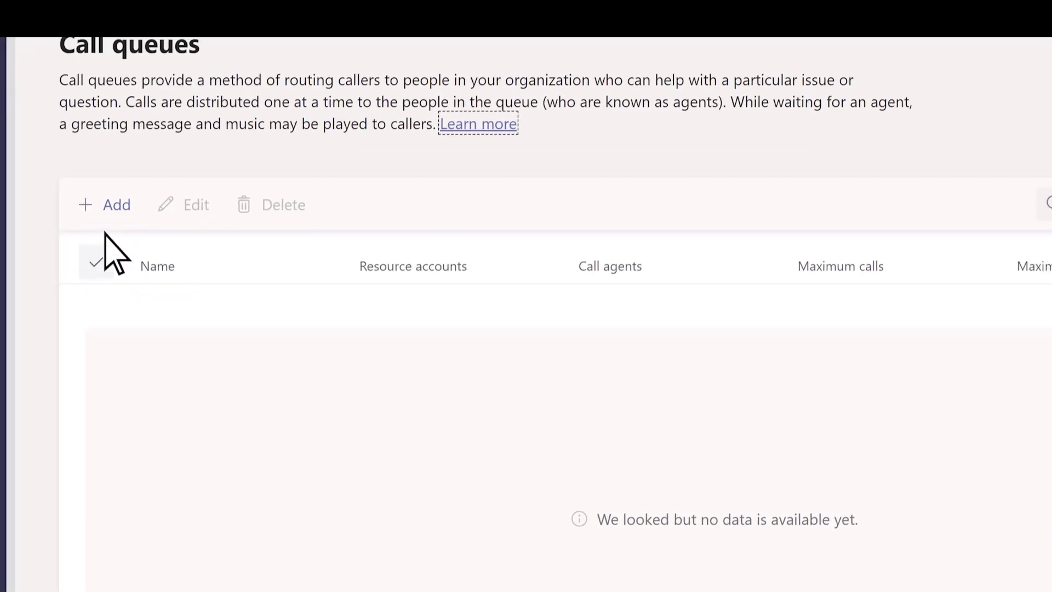
left_click(260, 92)
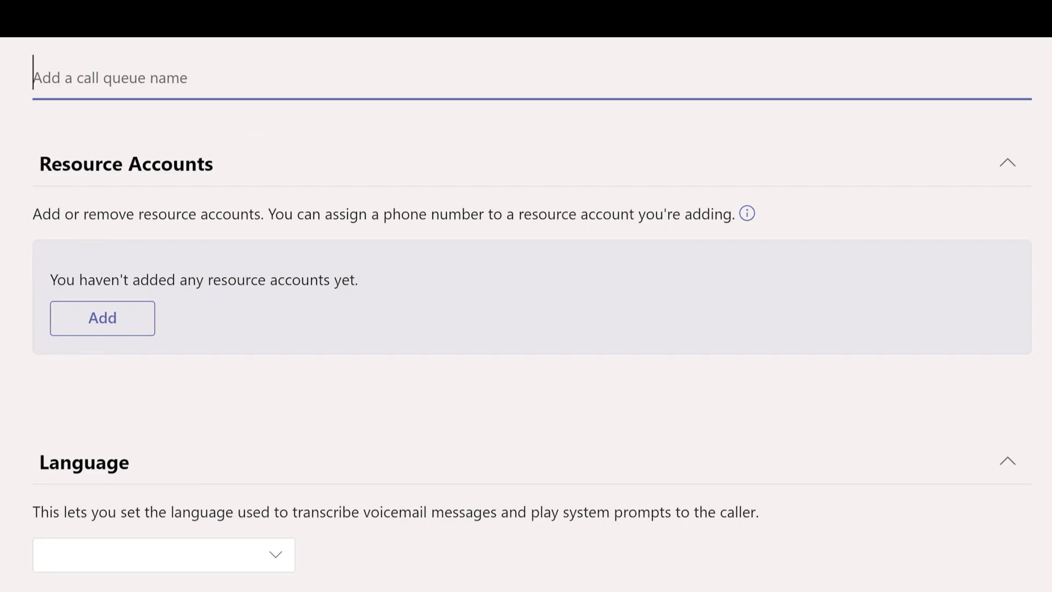
type("Contoso Sales Call Queue")
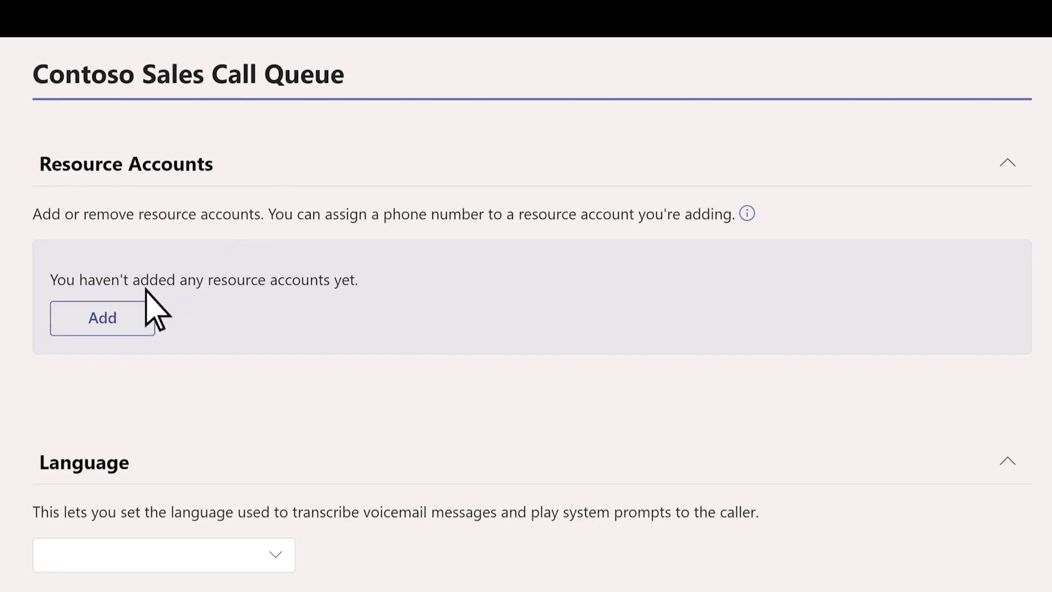
Step: Attach the Sales Call Queue resource account to the queue
left_click(100, 324)
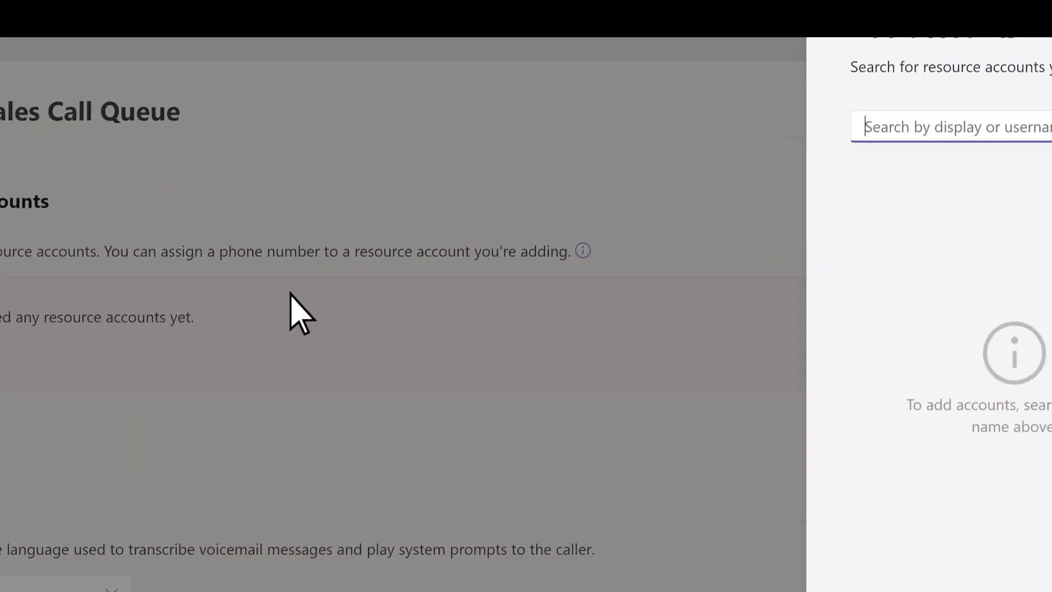
type("Sales")
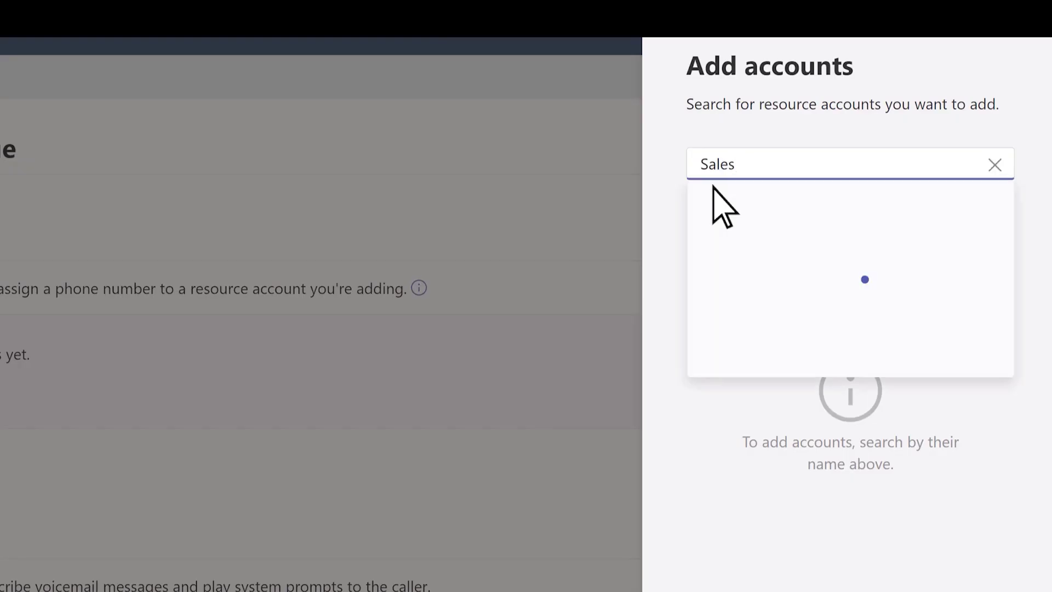
mouse_move(715, 187)
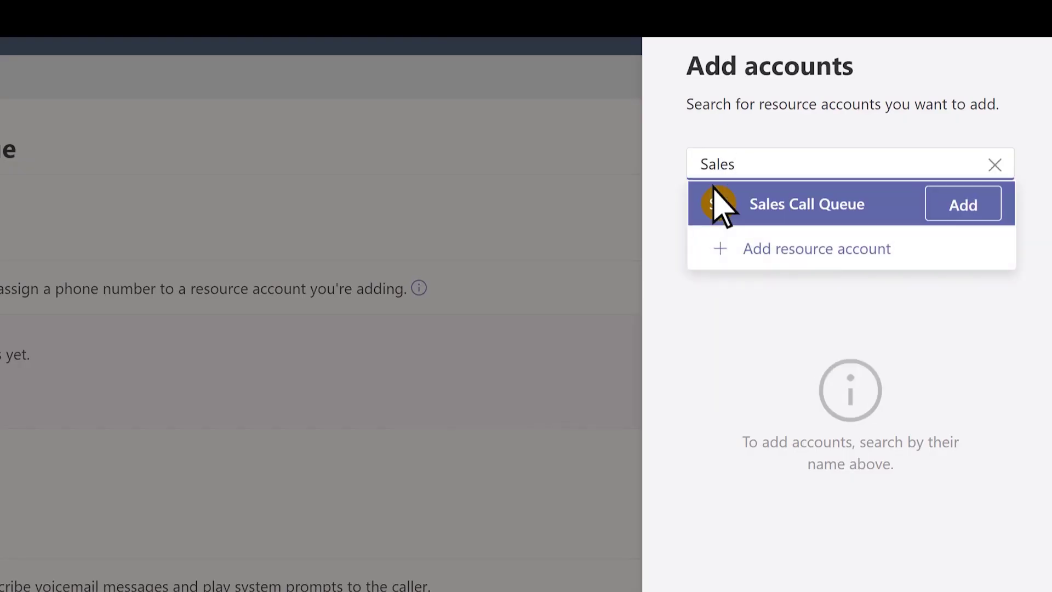
left_click(955, 215)
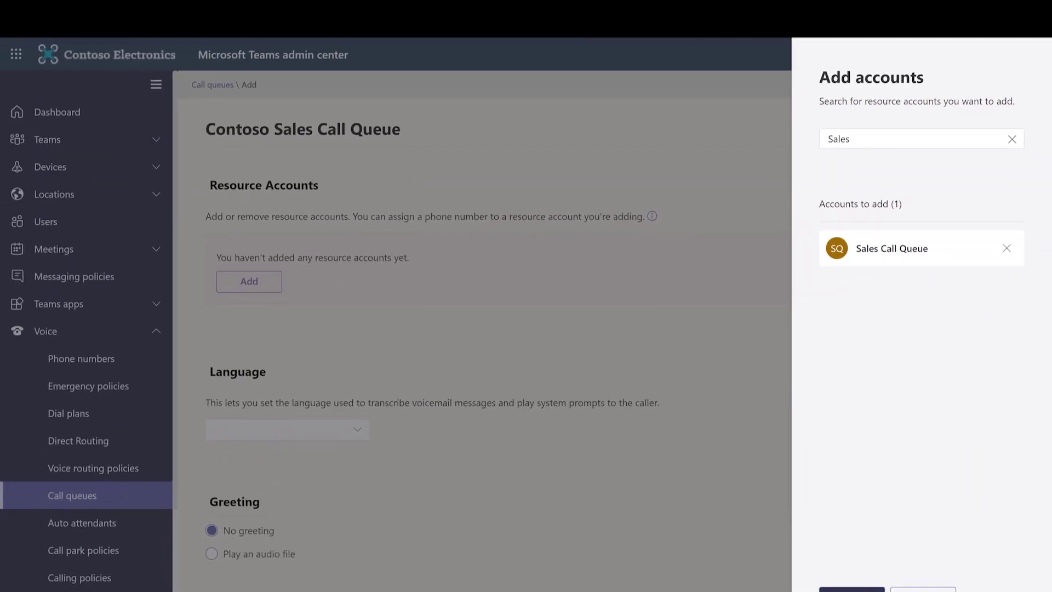
left_click(851, 589)
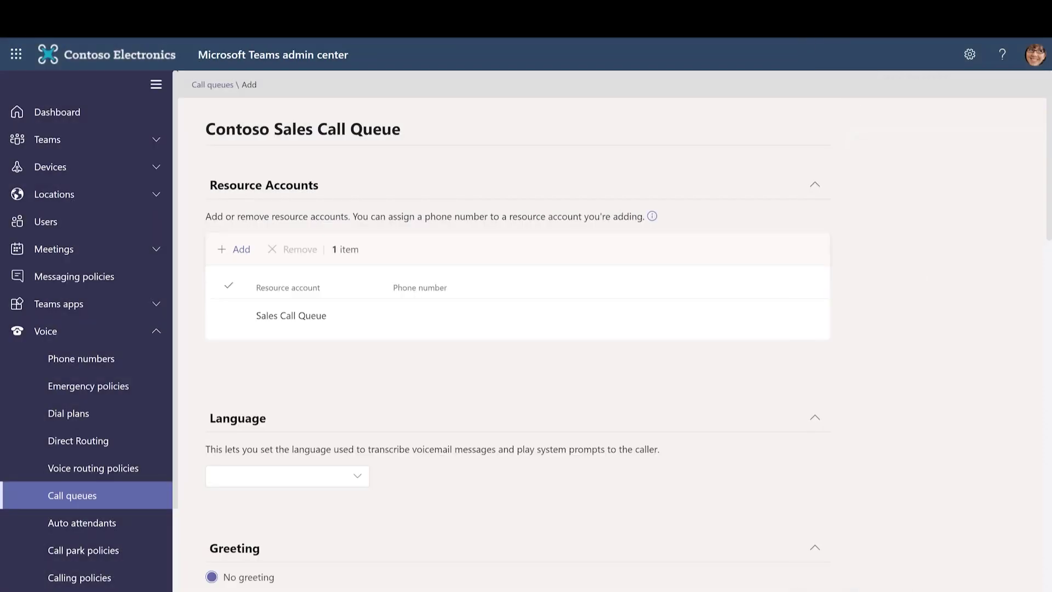
Step: Set the queue's language to English (United States)
scroll(517, 328, "down", 4)
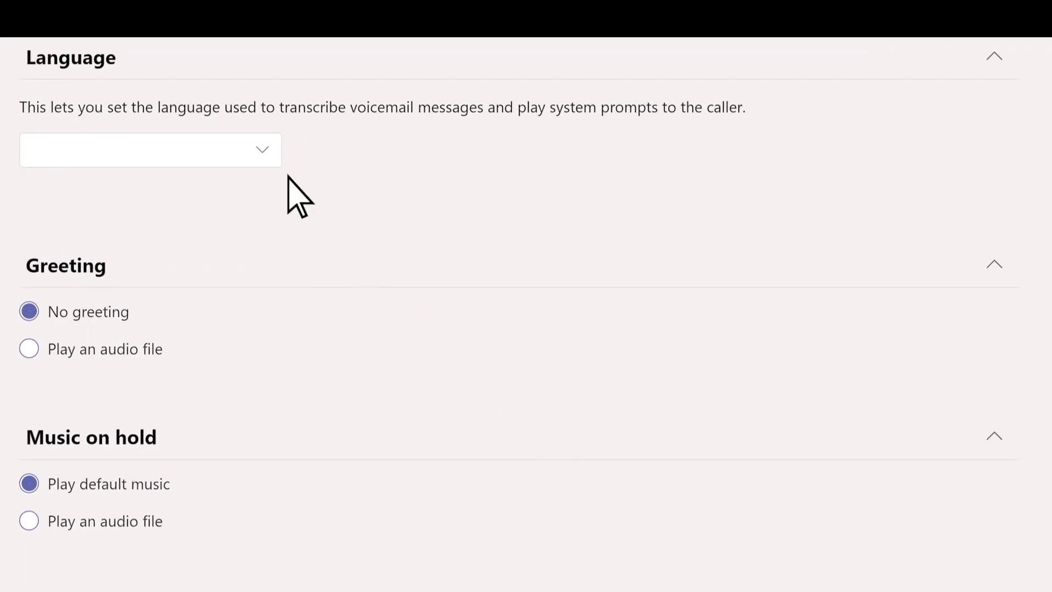
left_click(266, 153)
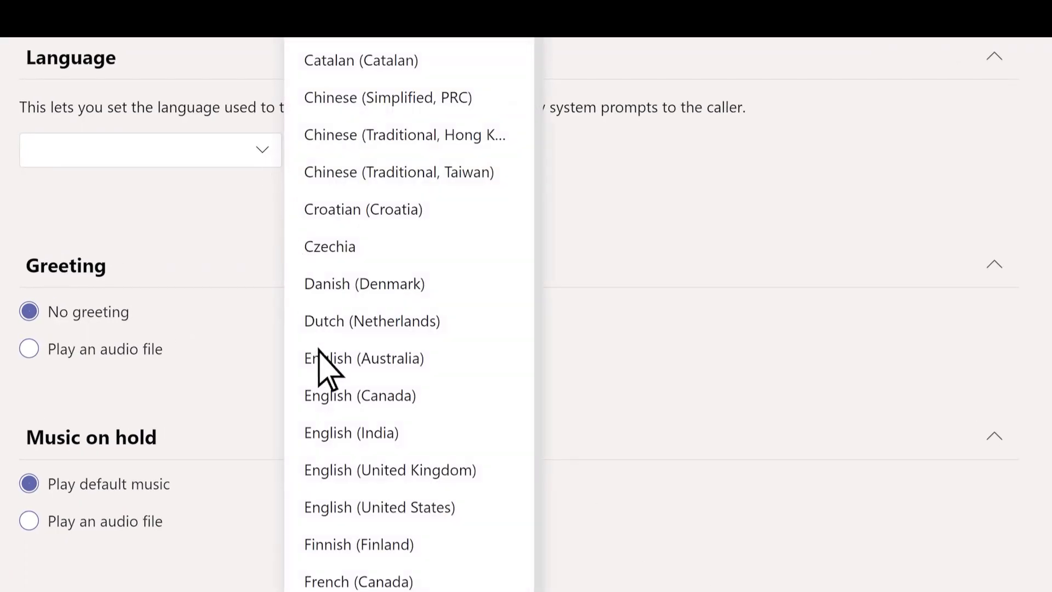
left_click(355, 512)
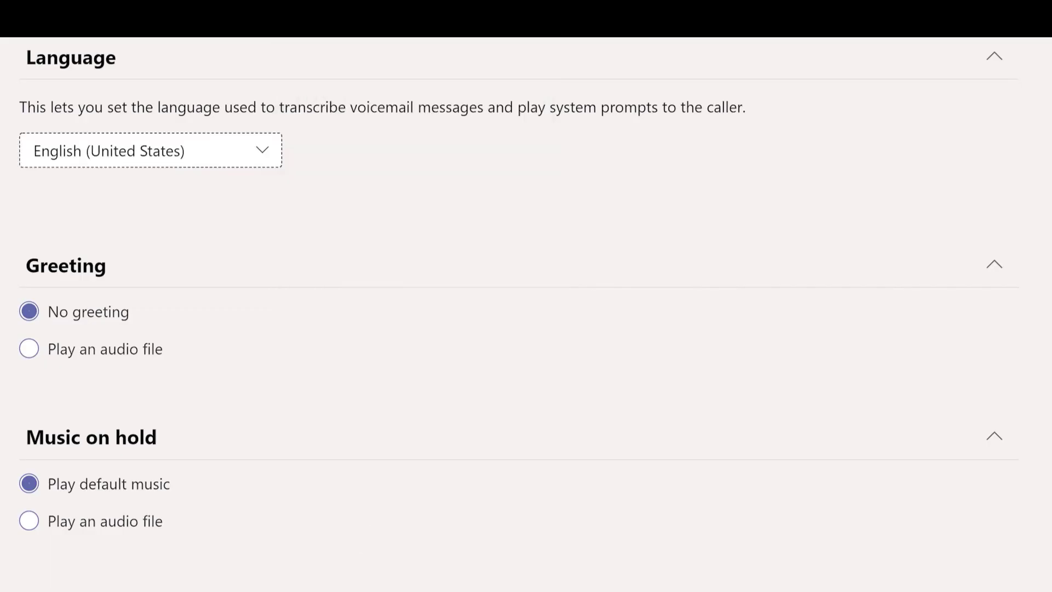
scroll(518, 298, "down", 9)
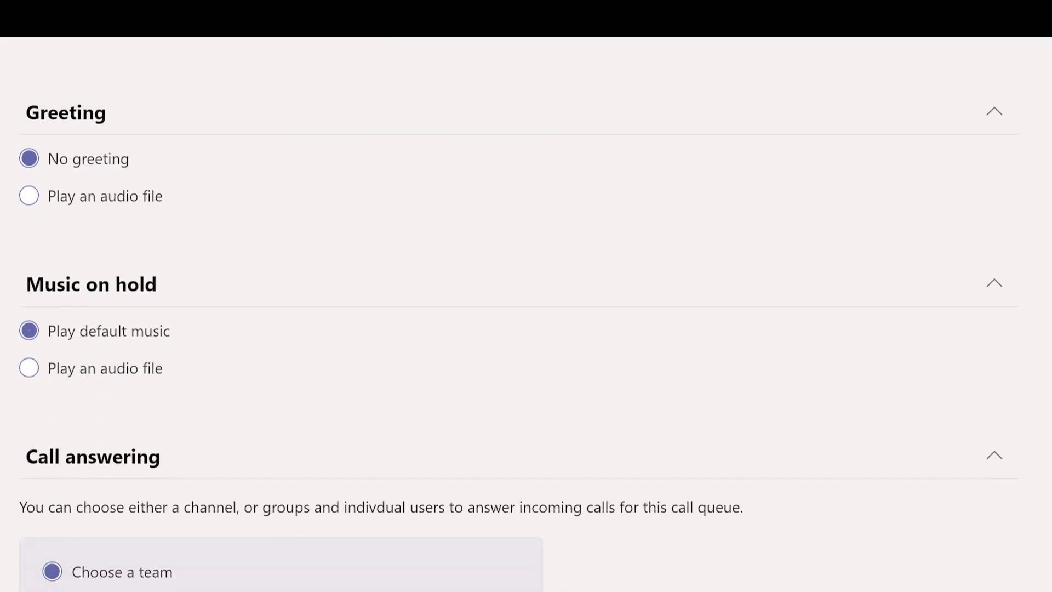
scroll(518, 298, "down", 1)
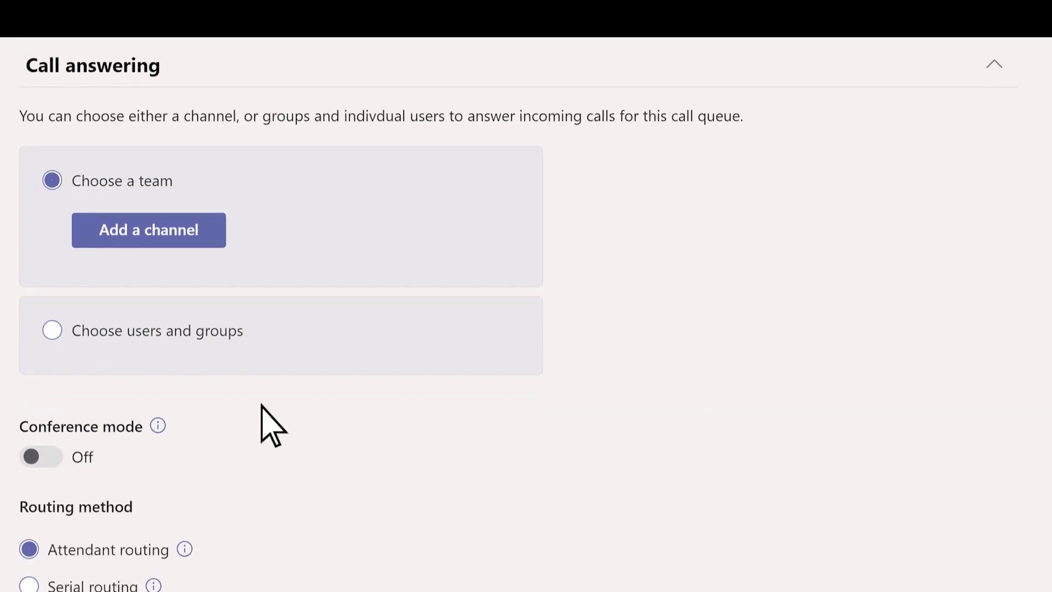
Step: Have the Contoso sales team's Sales call queue channel answer the queue's calls
left_click(149, 232)
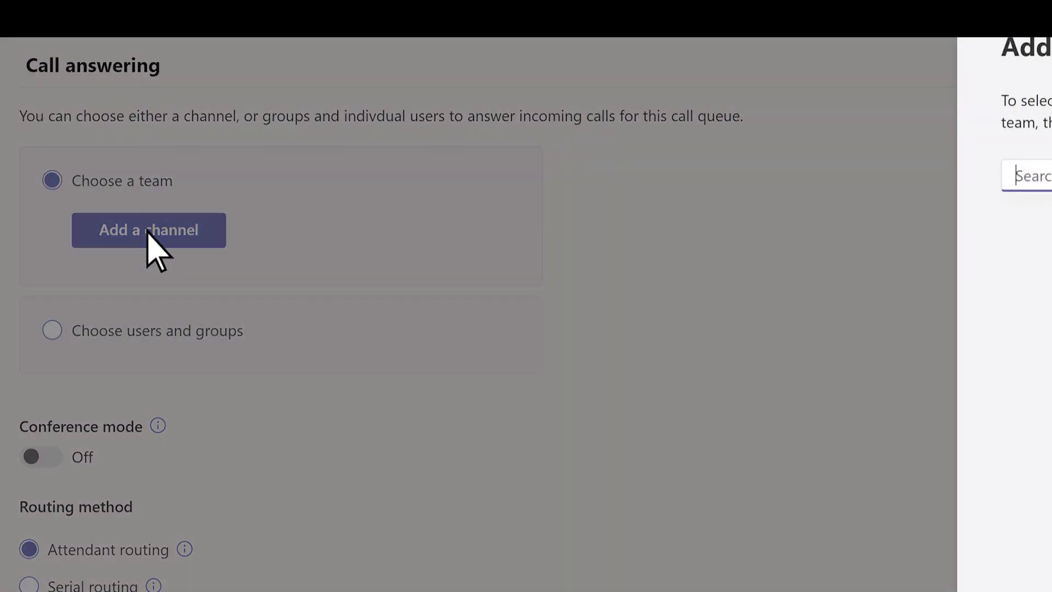
type("Contoso Sales")
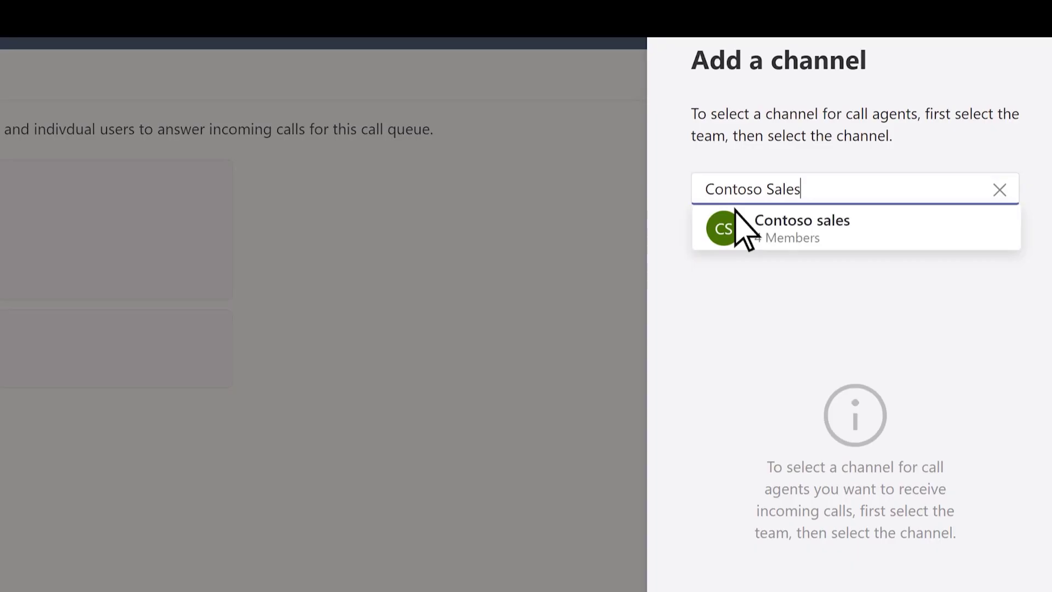
mouse_move(751, 235)
left_click(969, 241)
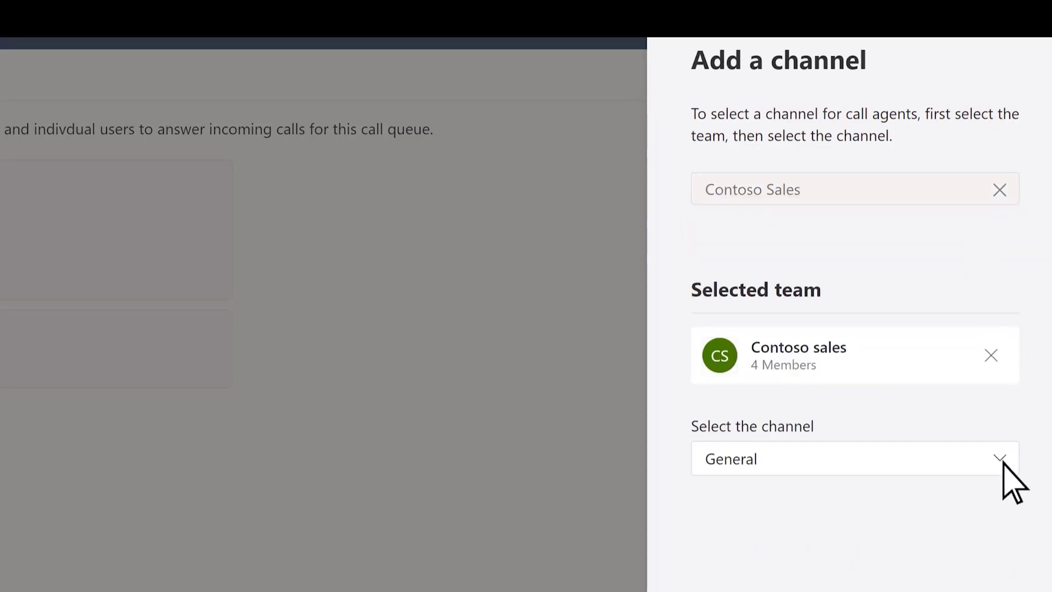
left_click(1002, 463)
left_click(786, 548)
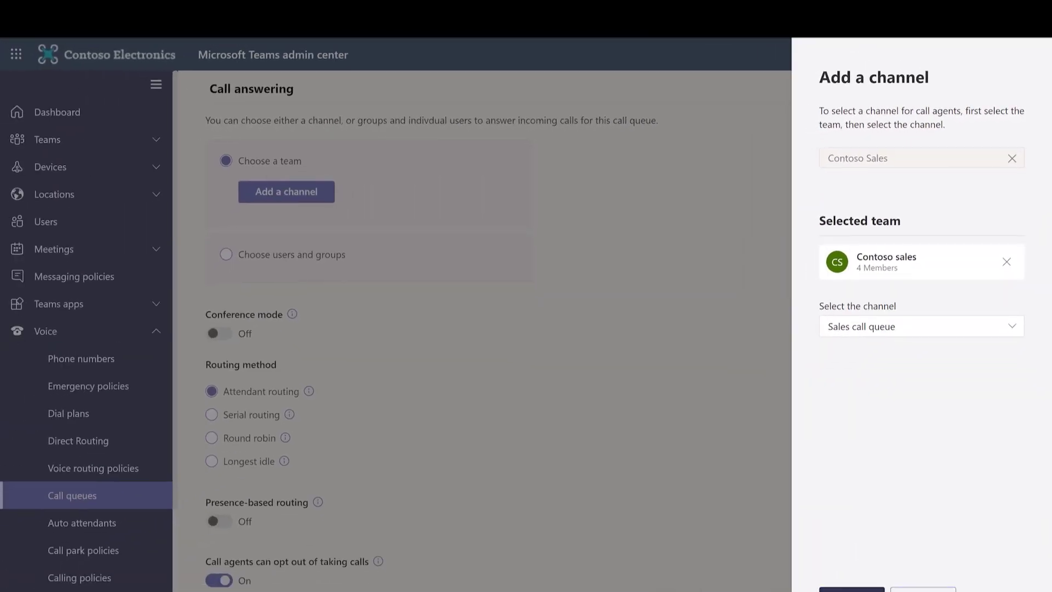
key("Return")
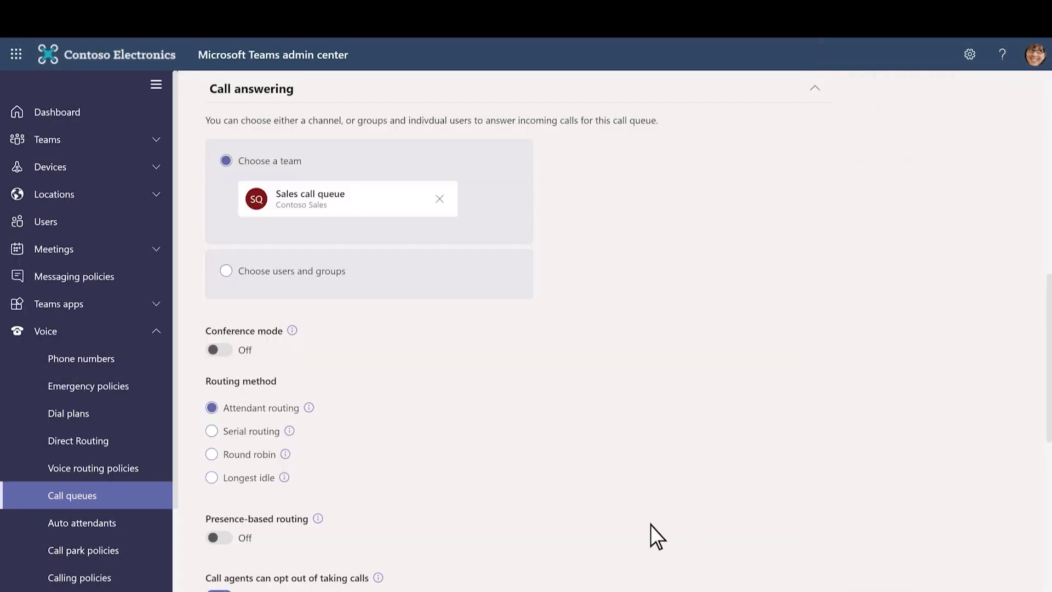
Step: Turn on conference mode and presence-based routing, and set maximum calls to 10
left_click(219, 350)
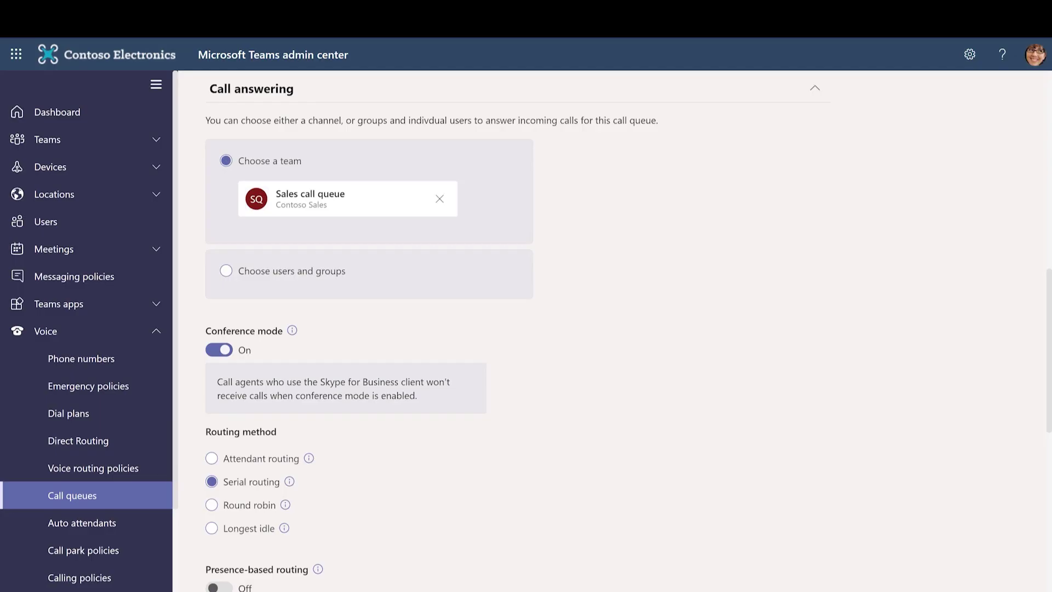
scroll(513, 334, "down", 9)
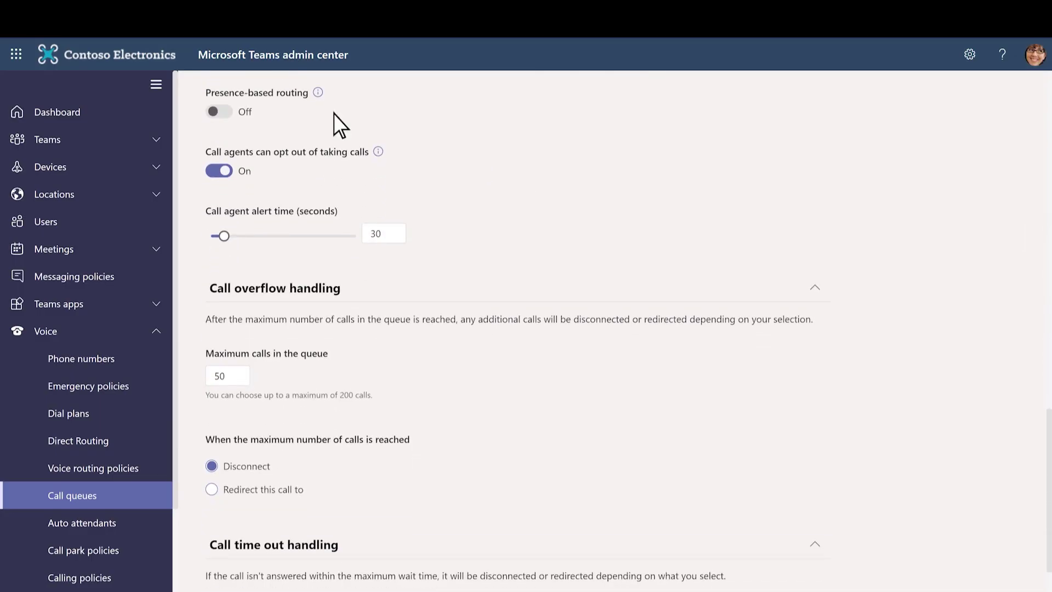
left_click(218, 112)
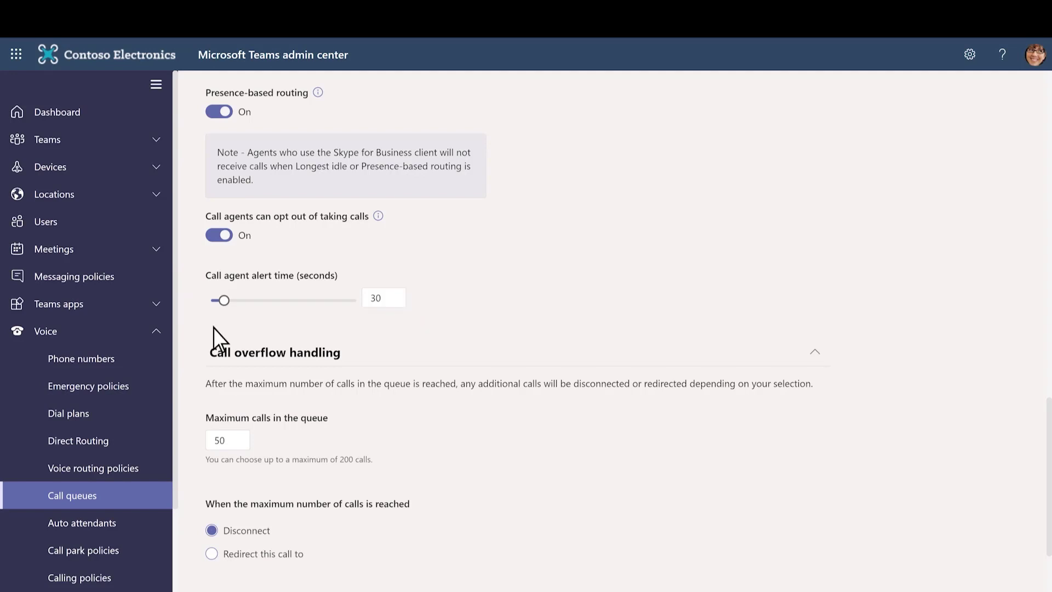
double_click(220, 444)
type("10")
key("Tab")
Step: Redirect overflow calls to the Contoso sales voicemail
left_click(212, 553)
scroll(212, 555, "down", 5)
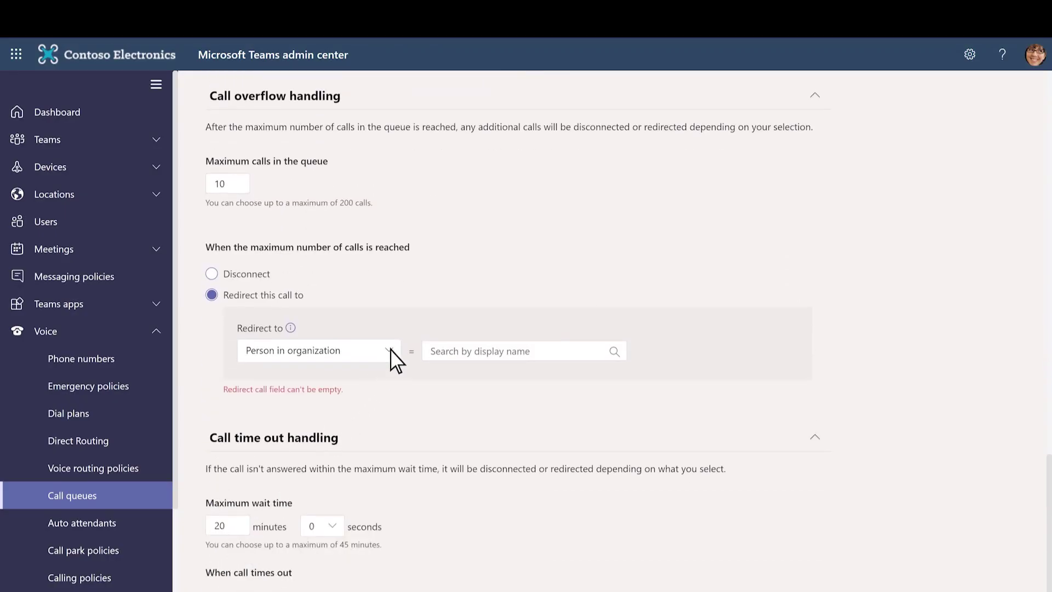
left_click(389, 350)
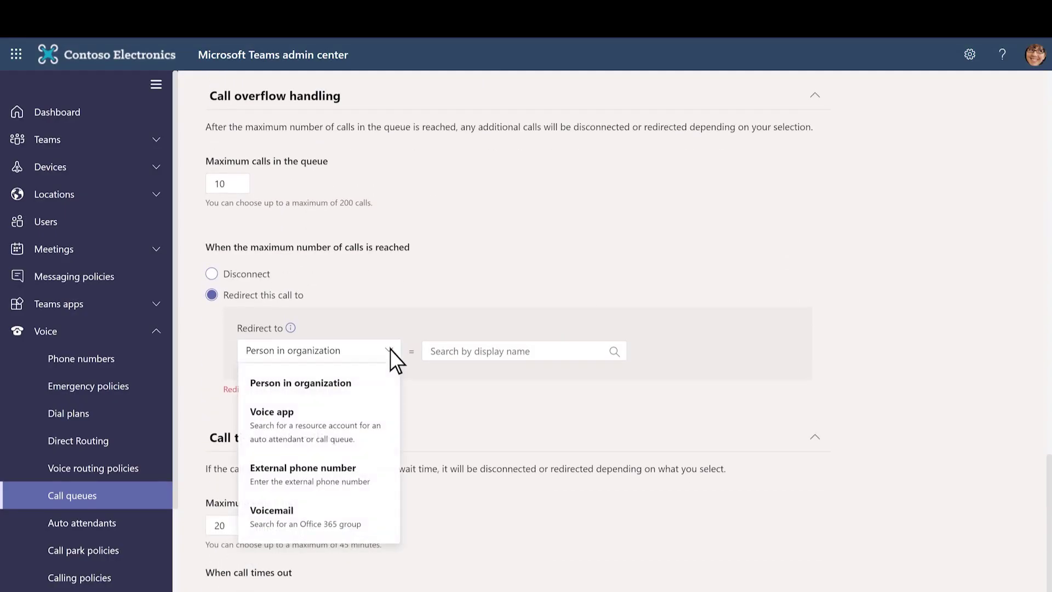
left_click(314, 524)
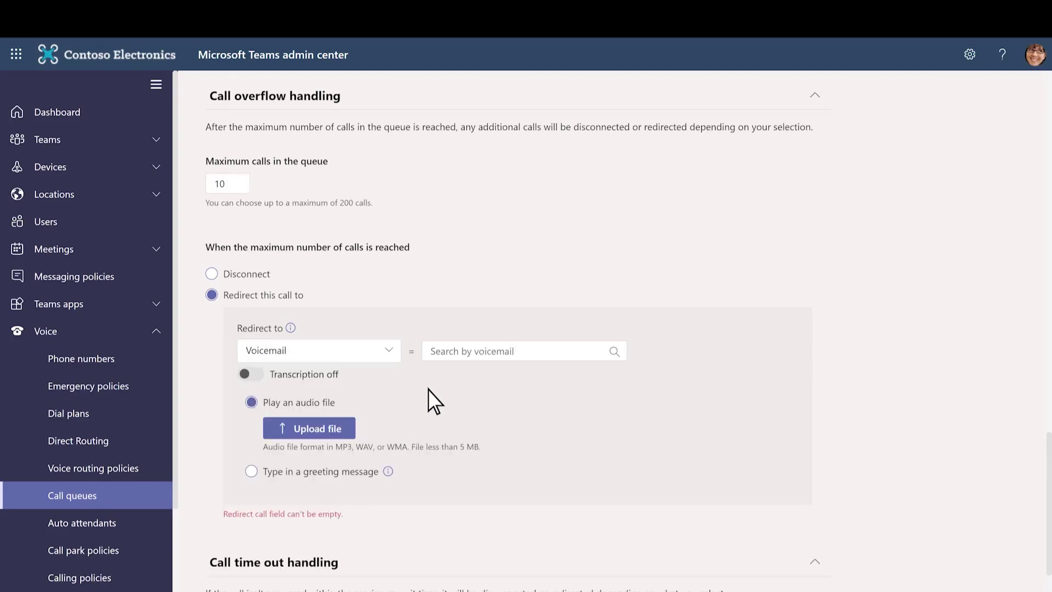
left_click(444, 356)
type("Contoso sales")
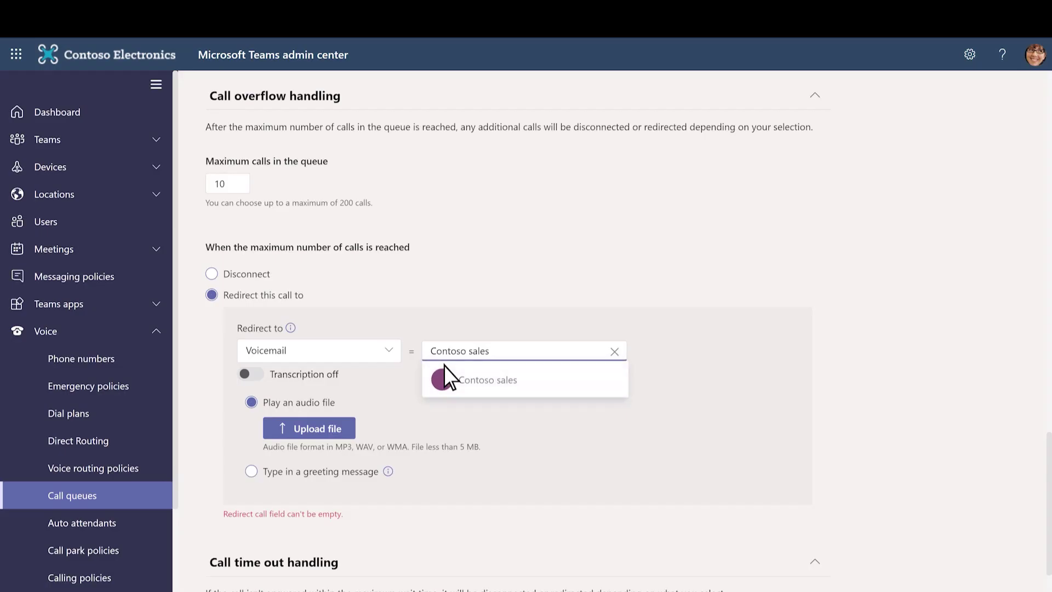
left_click(483, 387)
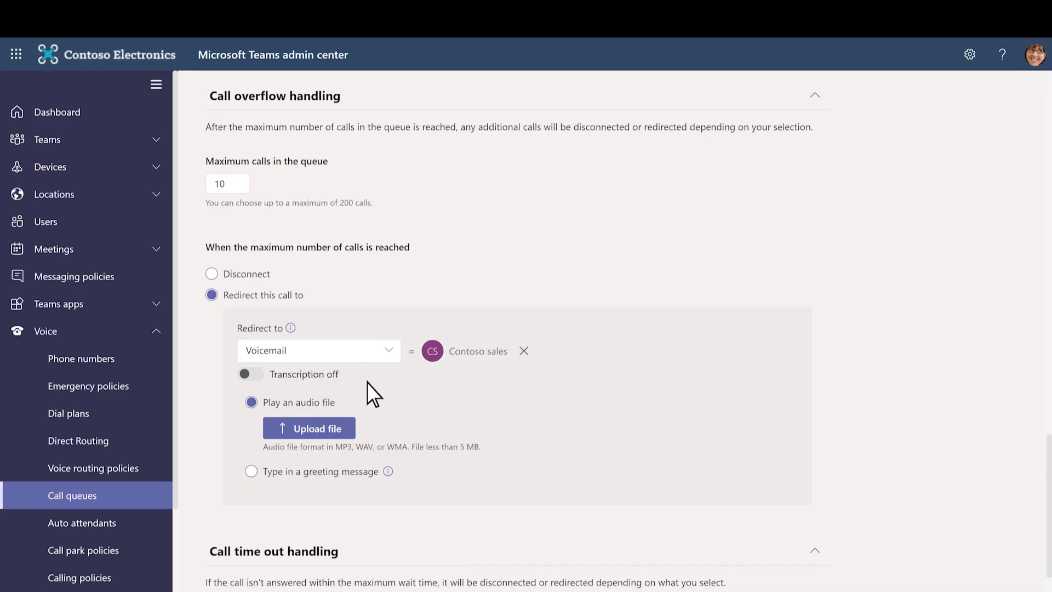
Step: Enable transcription, type the 'All our sales associates are helping other callers…' greeting, set maximum wait to 10 minutes
left_click(251, 373)
left_click(251, 471)
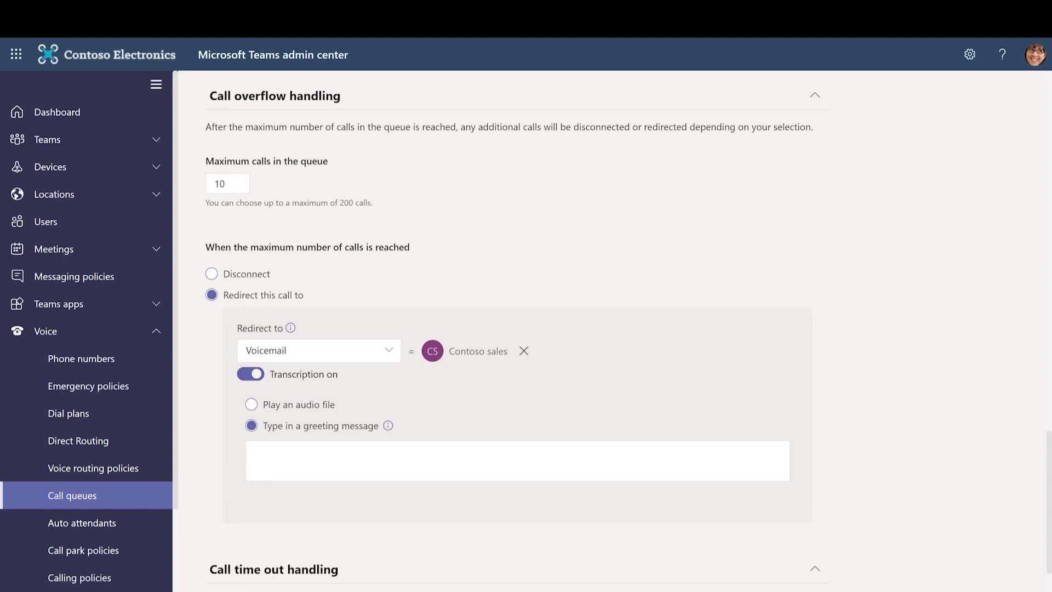
type("All our sales associates are helping other callers. Please leave your name and number and someone will call you back shortly.")
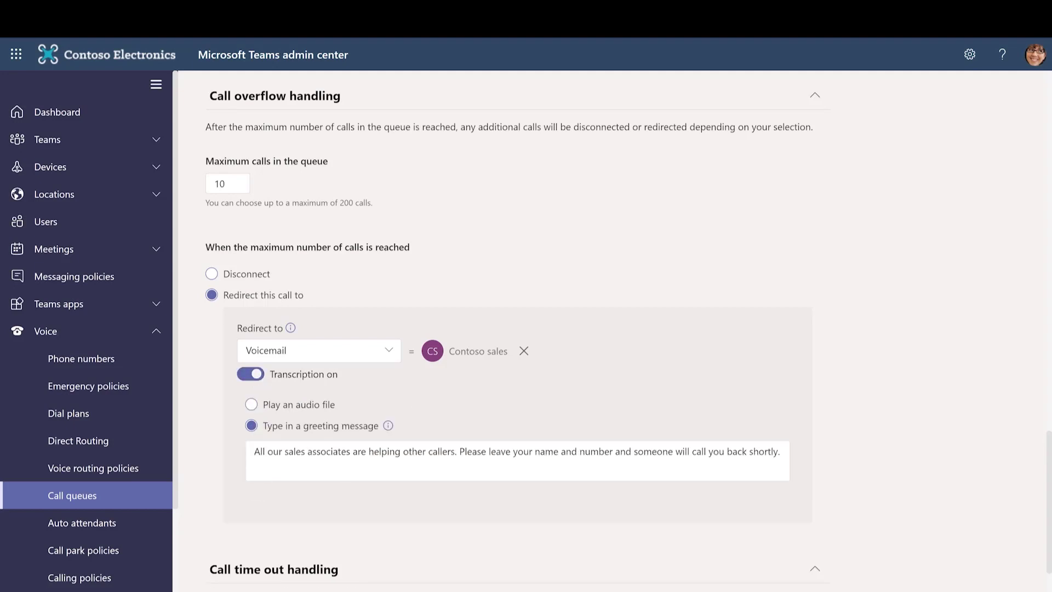
scroll(517, 329, "down", 3)
scroll(336, 497, "down", 1)
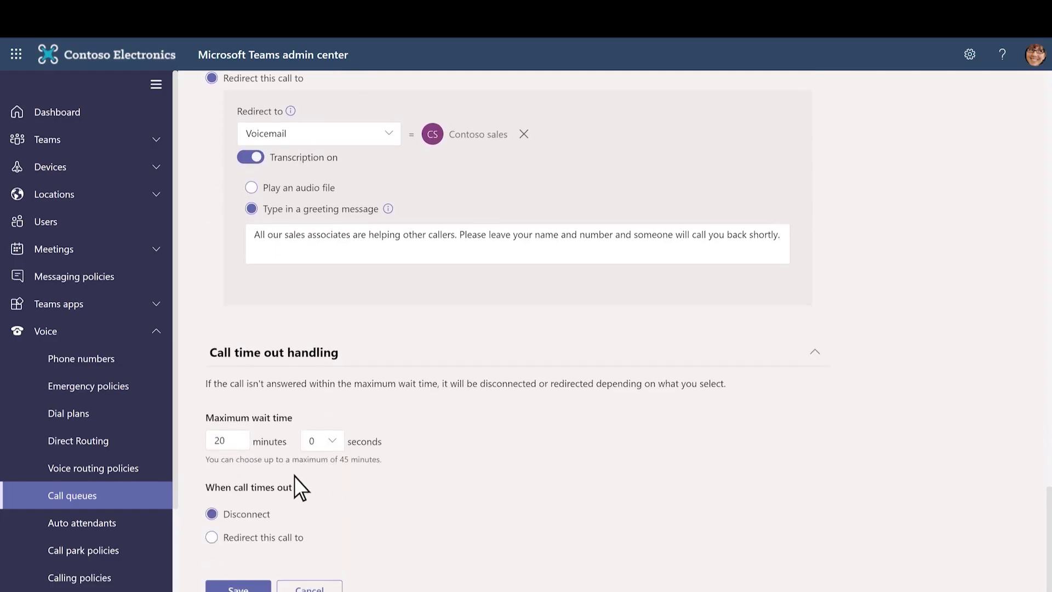
left_click(220, 445)
Step: Redirect timed-out calls to the Contoso sales voicemail
left_click(212, 538)
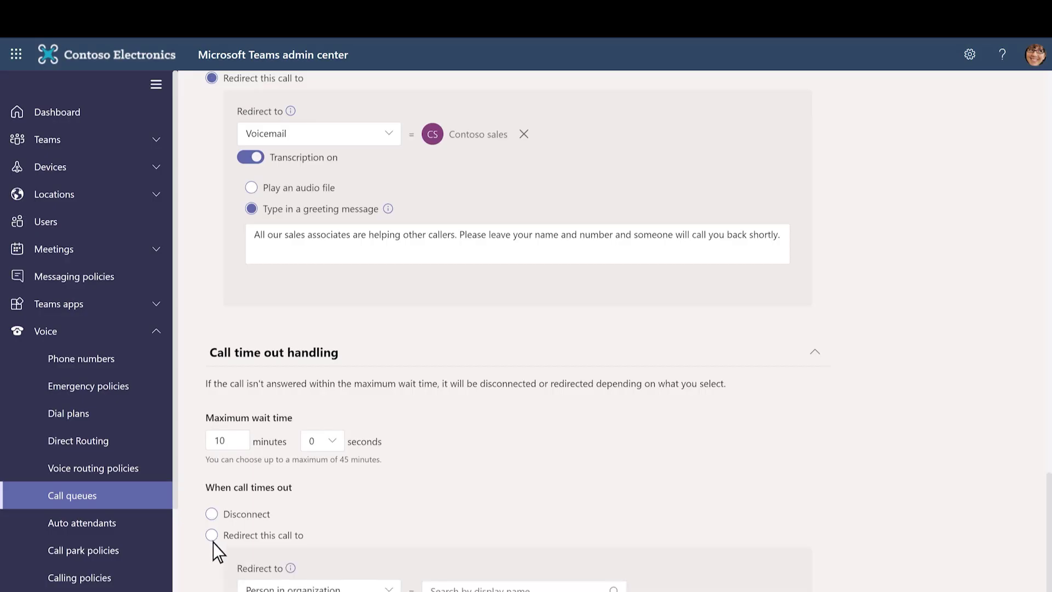
scroll(211, 540, "down", 2)
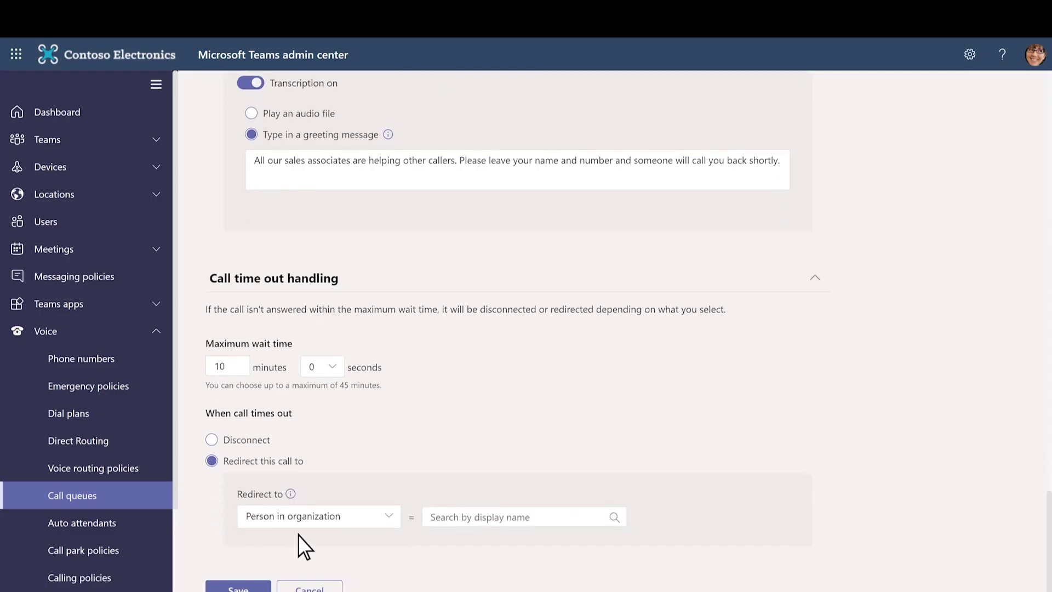
left_click(389, 518)
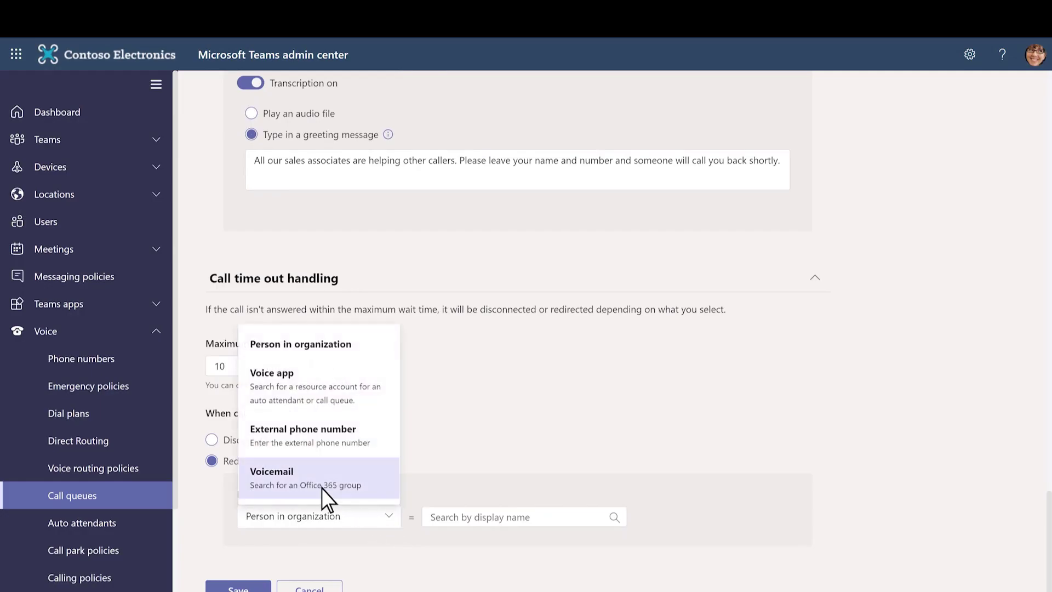
left_click(327, 485)
left_click(424, 520)
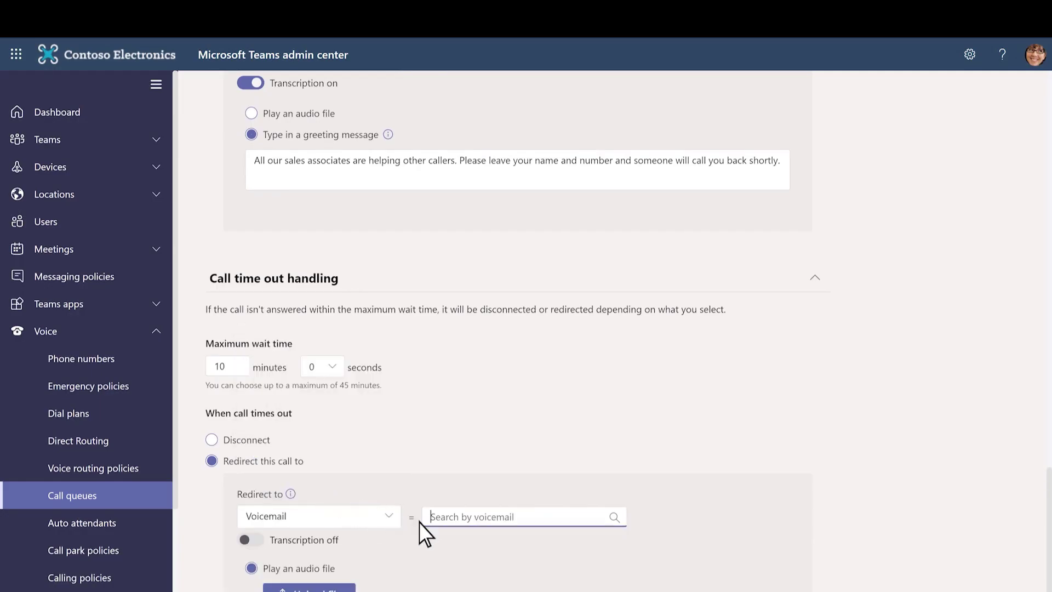
type("Contoso sales")
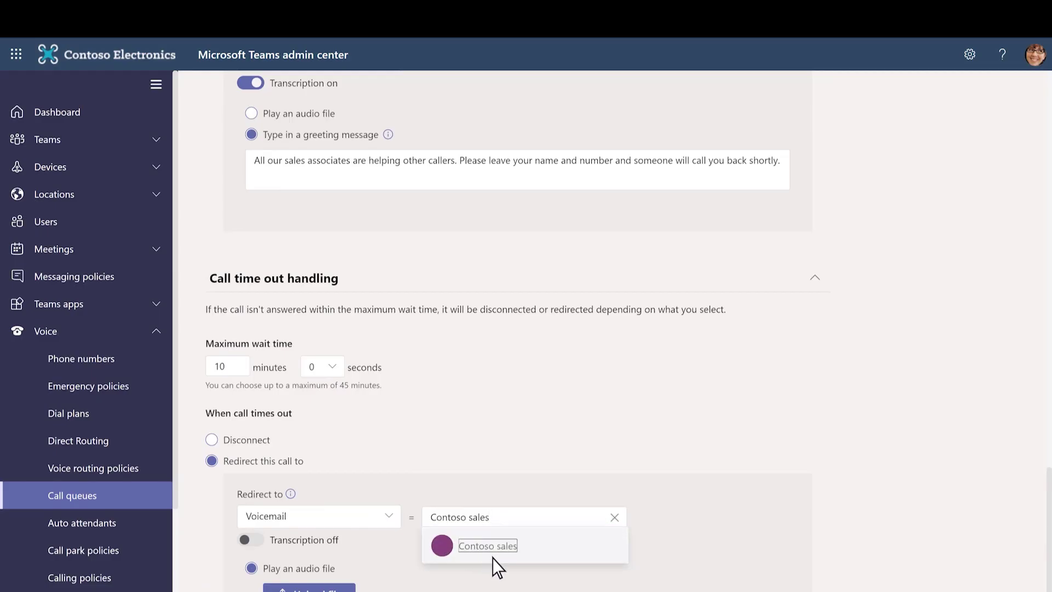
left_click(491, 555)
Step: Enable transcription and type the 'All our sales associates are helping other callers…' greeting for timed-out calls
scroll(490, 555, "down", 2)
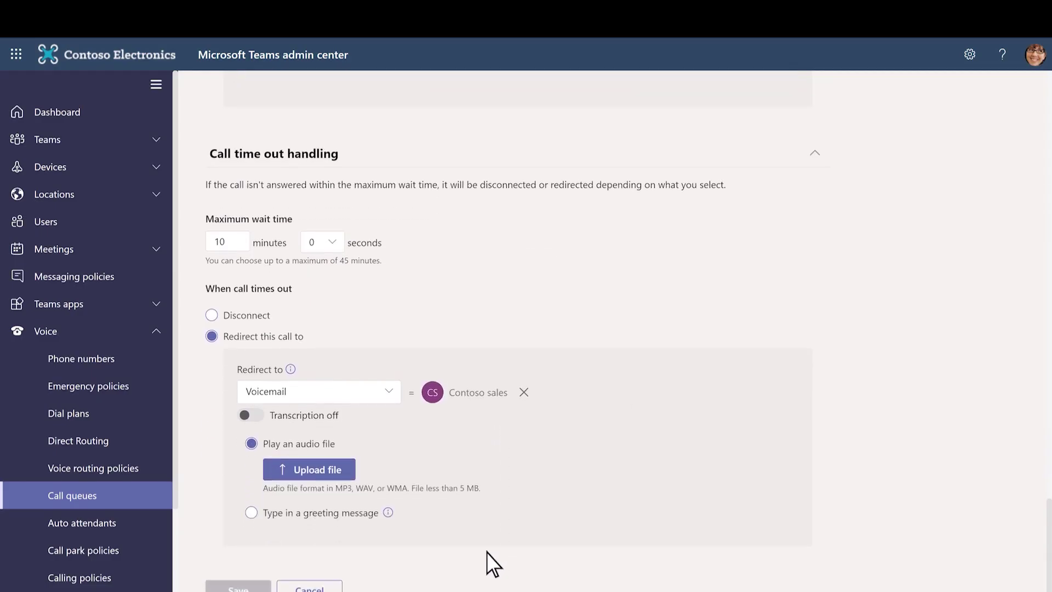
left_click(258, 416)
left_click(252, 513)
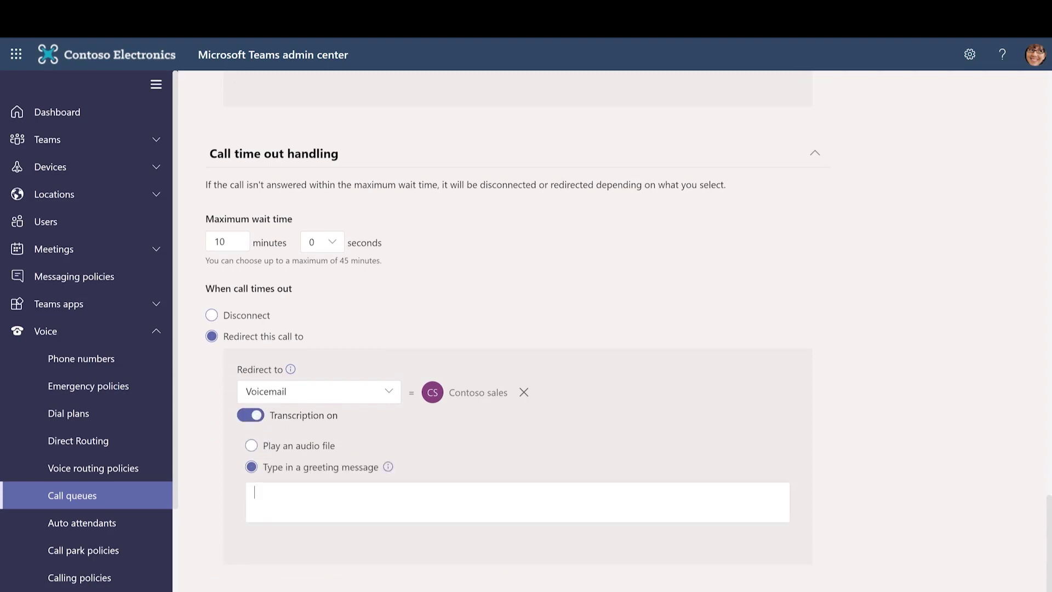
type("All our sales associates are helping other callers. Please leave your name and number and someone will call you back shortly.")
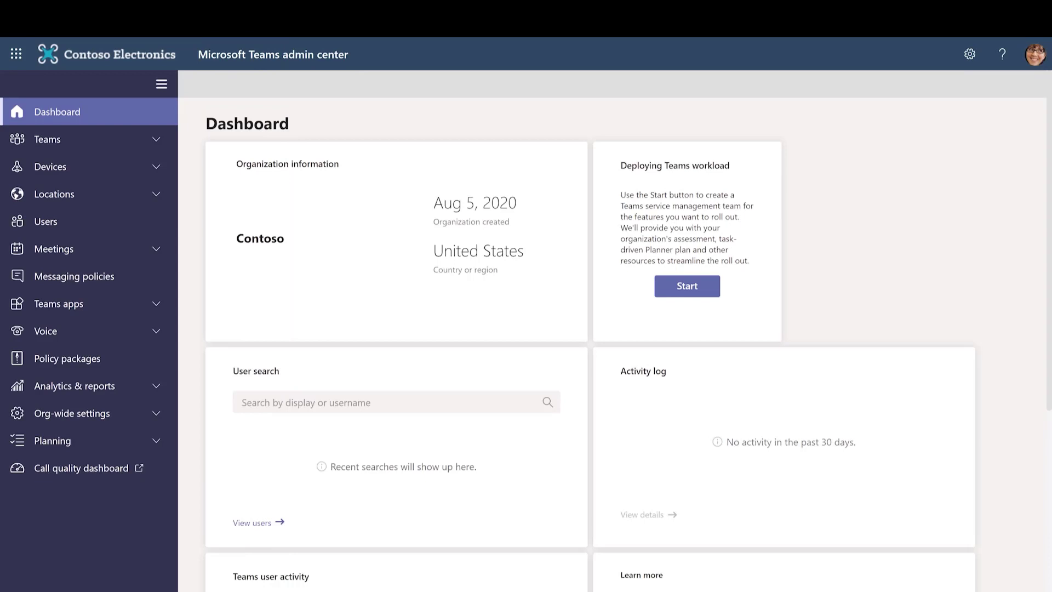
Step: Add an Auto attendant resource account 'Contoso Main Line' with username ContosoMainLine
left_click(156, 412)
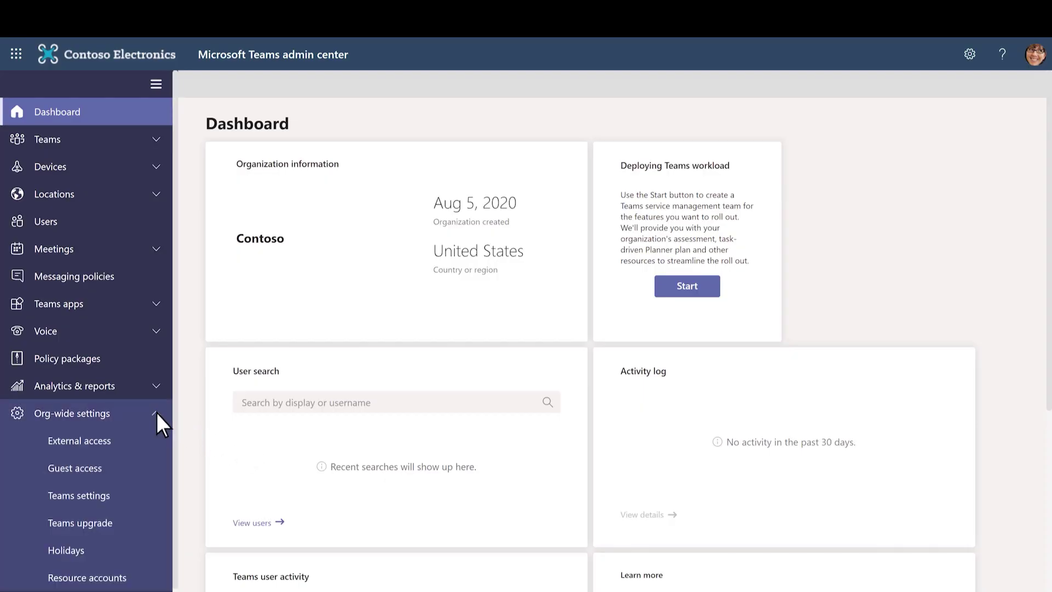
left_click(116, 579)
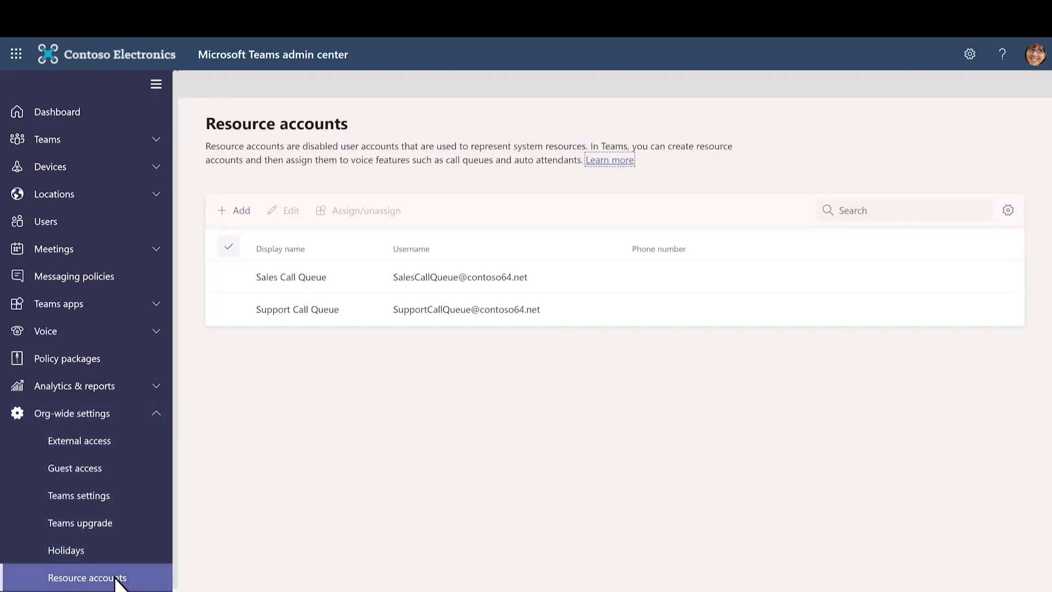
left_click(241, 212)
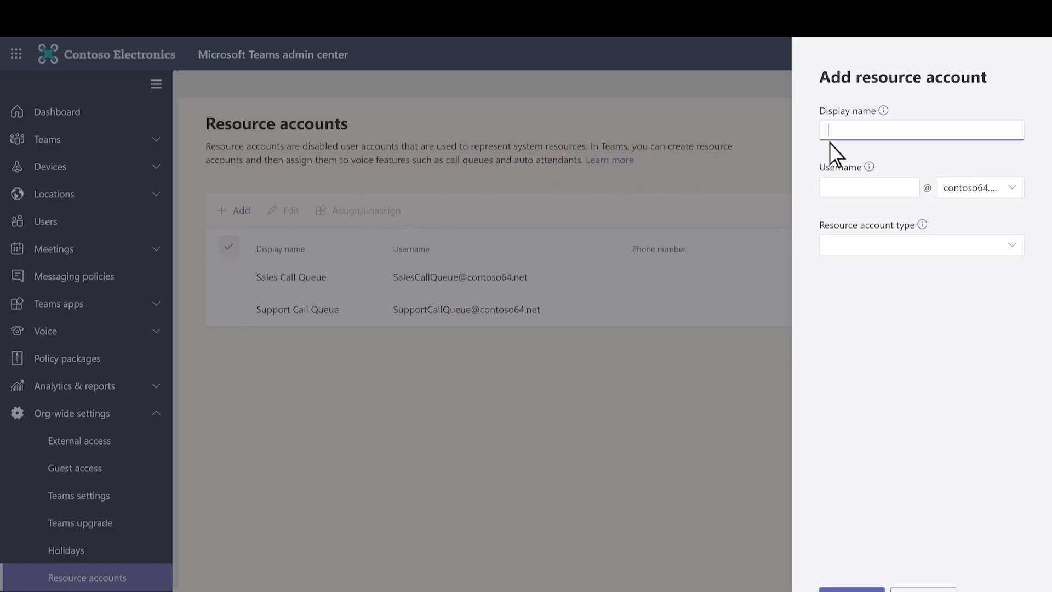
type("Contoso Main Line")
left_click(831, 187)
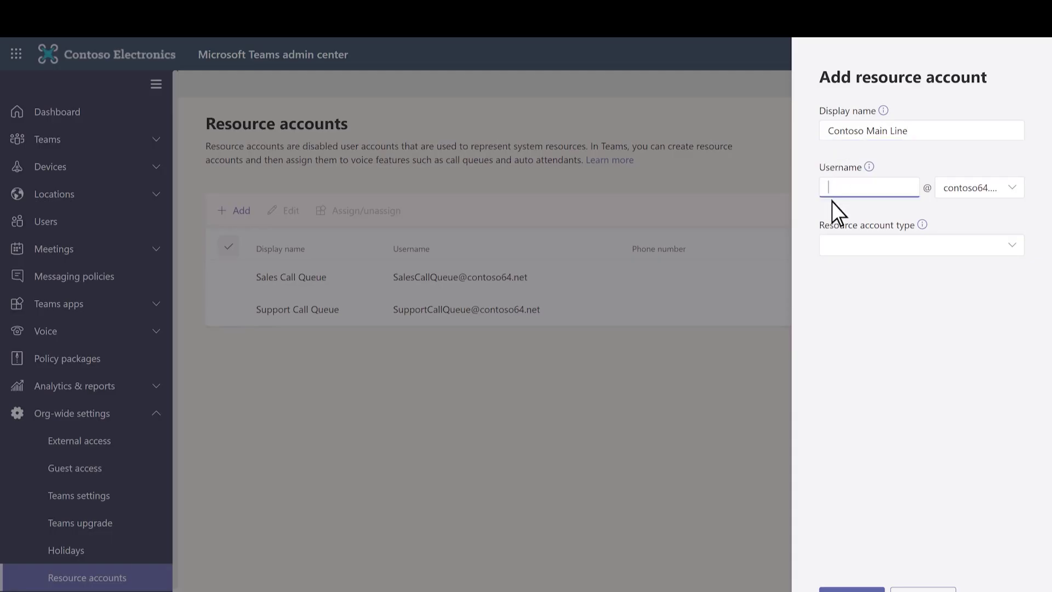
type("ContosoMainLine")
left_click(1014, 248)
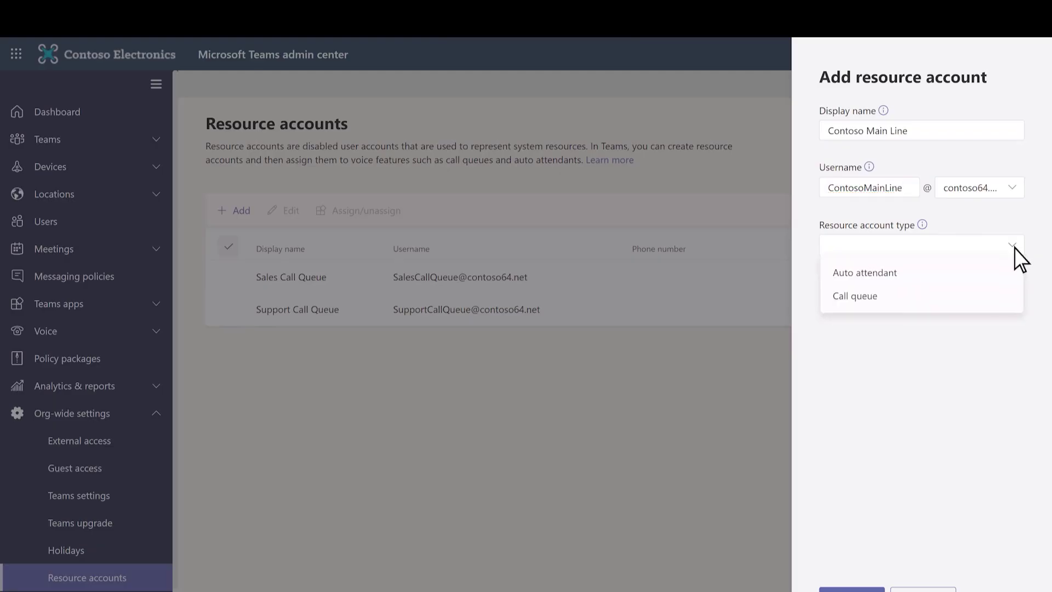
left_click(896, 280)
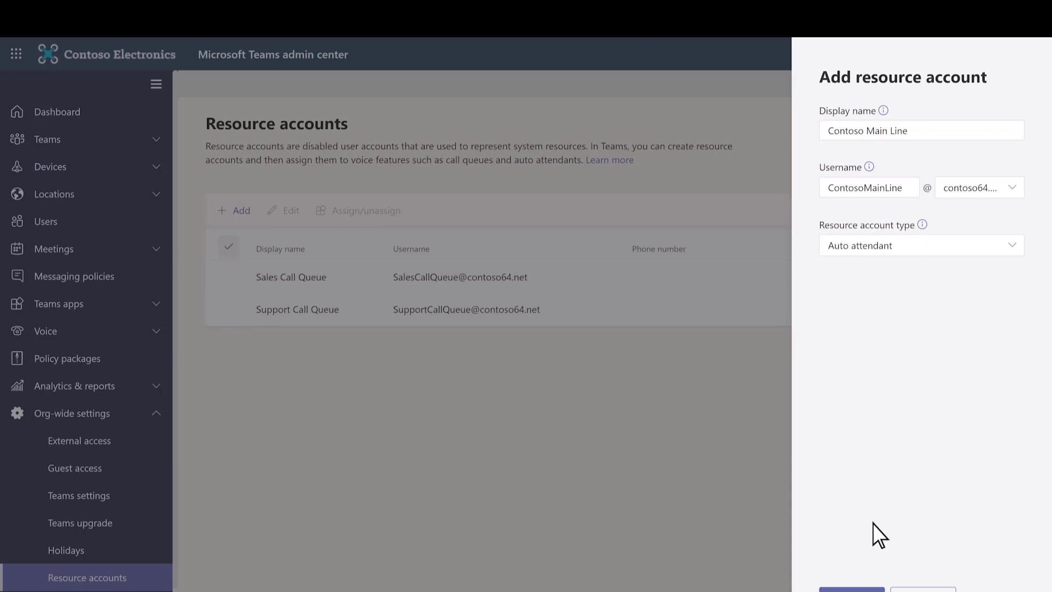
left_click(851, 589)
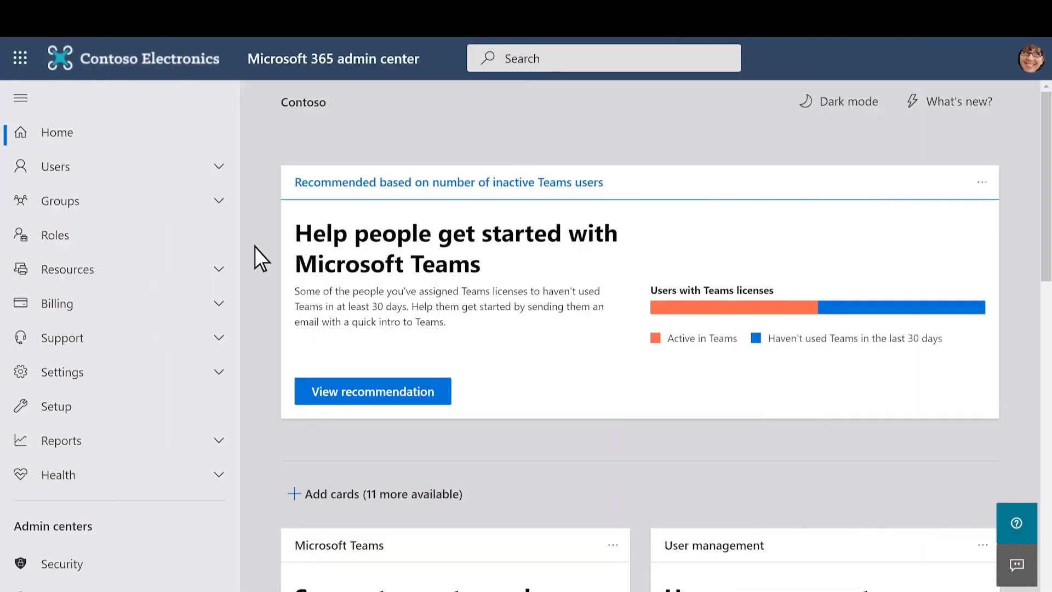
Step: Assign Contoso Main Line the Microsoft 365 Phone System - Virtual User licence, save, and close its details
left_click(218, 165)
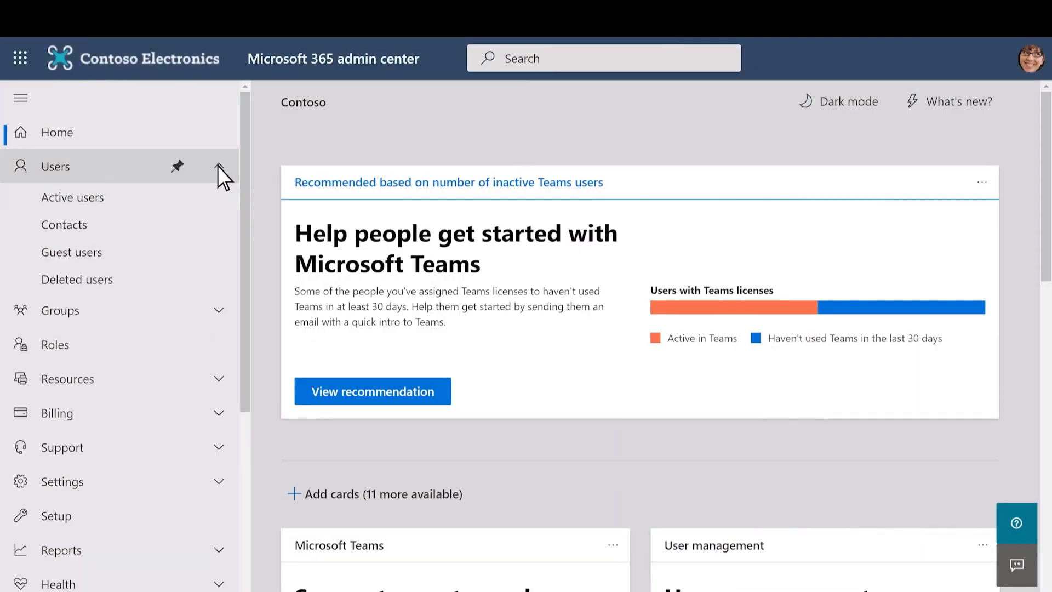
left_click(96, 202)
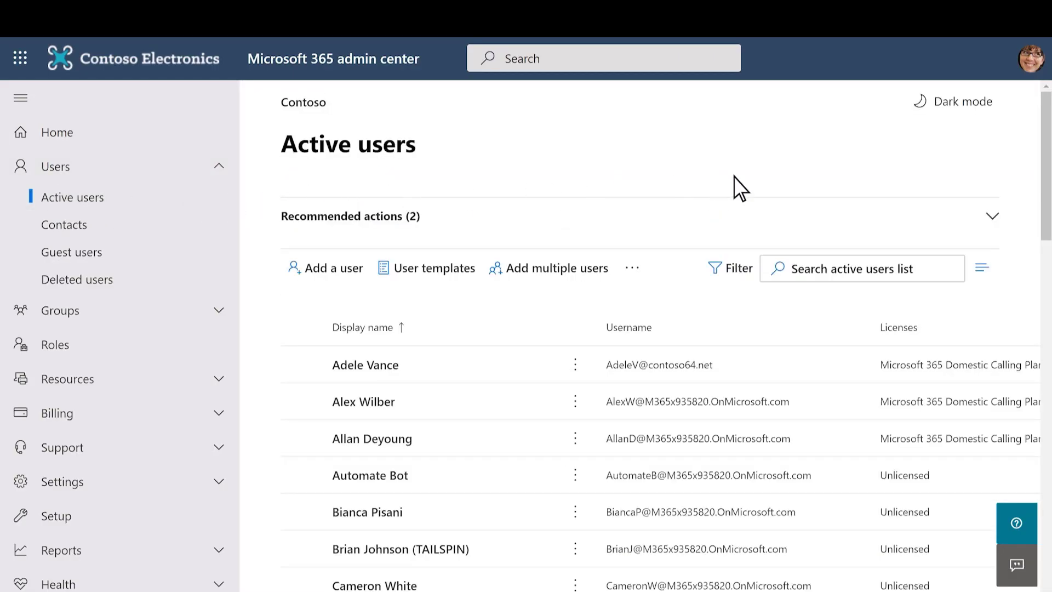
left_click_drag(1047, 230, 1046, 335)
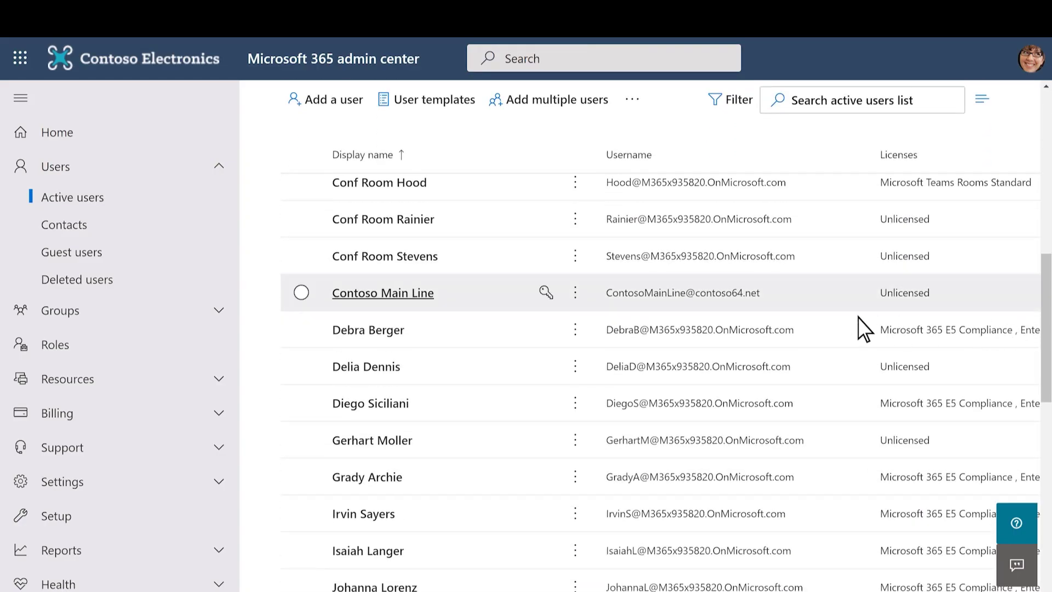
left_click(373, 295)
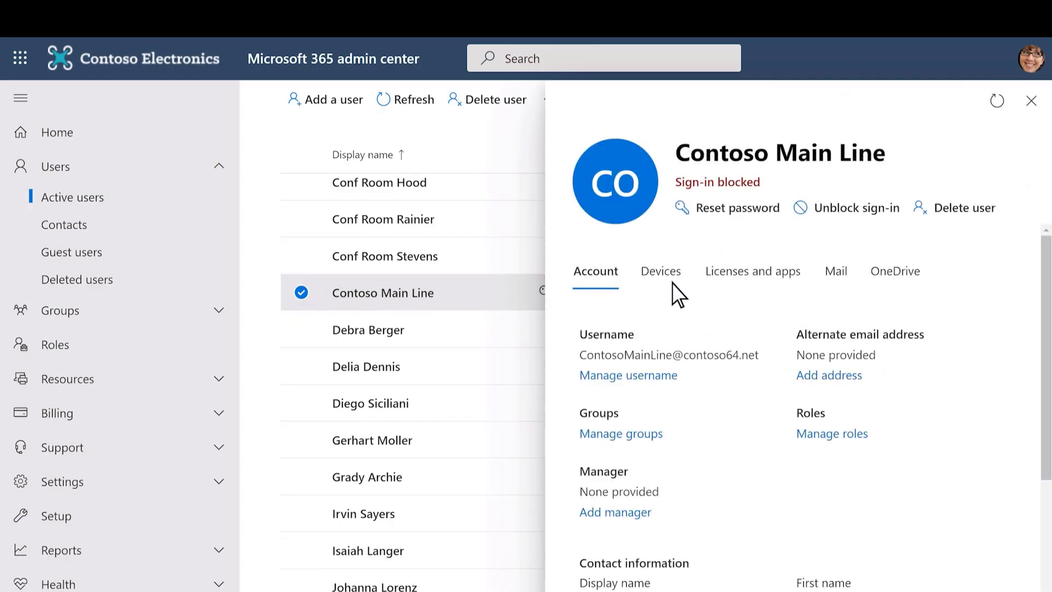
left_click(726, 279)
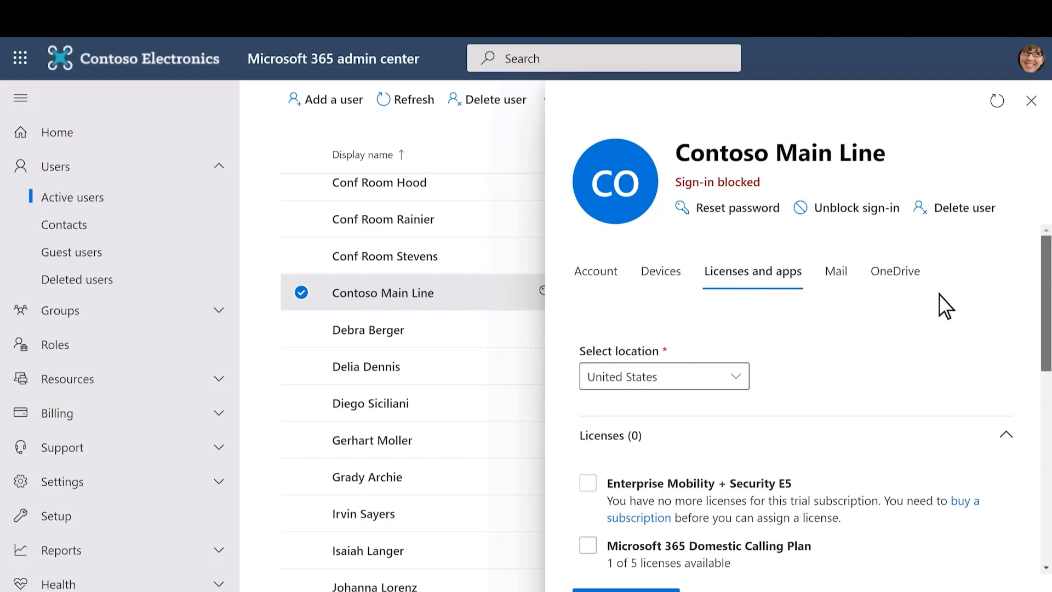
left_click_drag(1045, 301, 1046, 389)
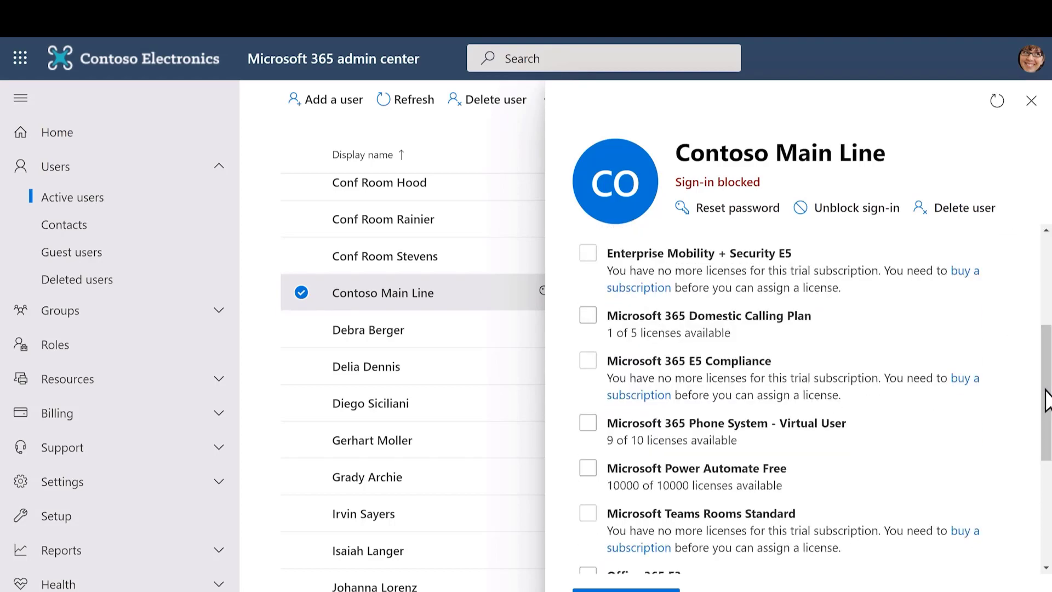
left_click(623, 422)
left_click(588, 422)
left_click(618, 585)
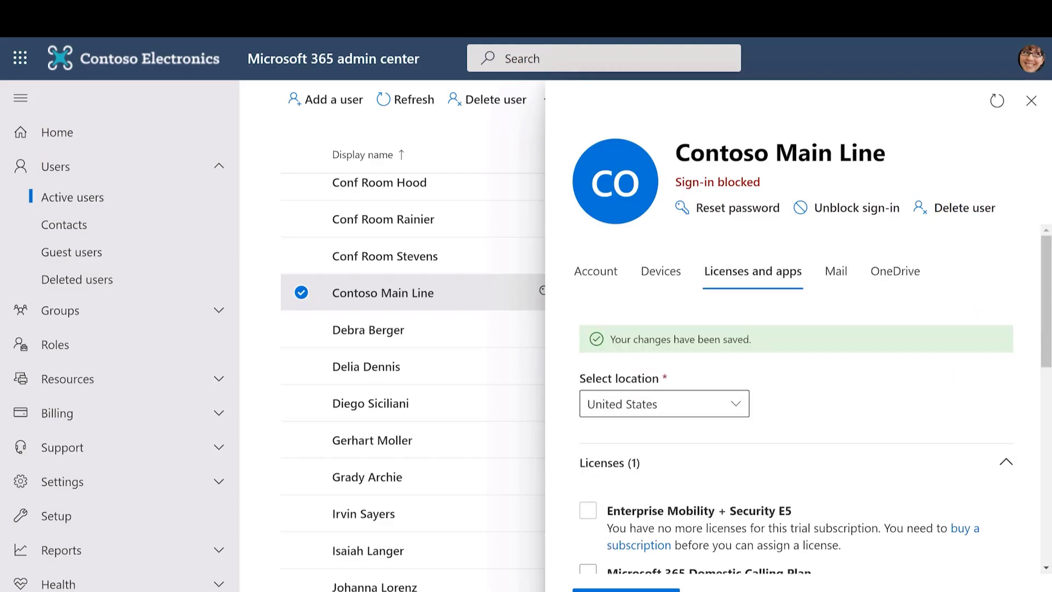
left_click(1031, 104)
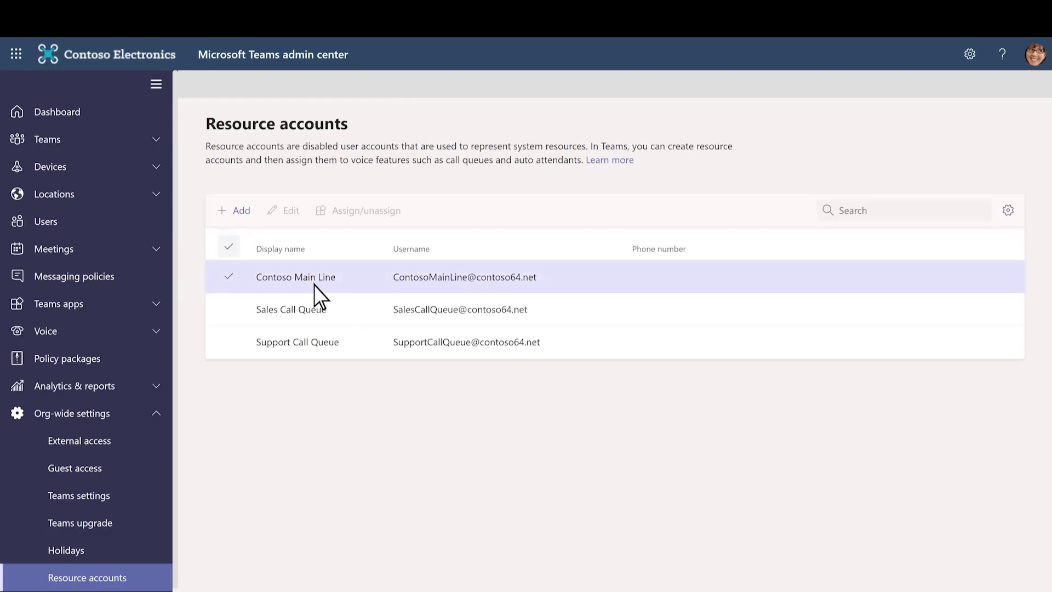
left_click(314, 284)
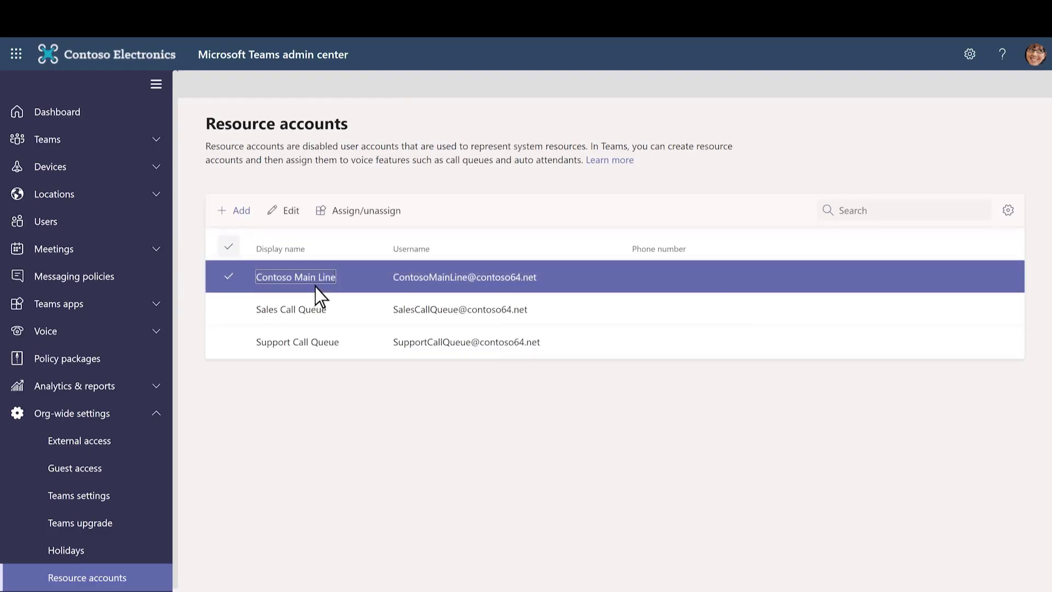
left_click(347, 218)
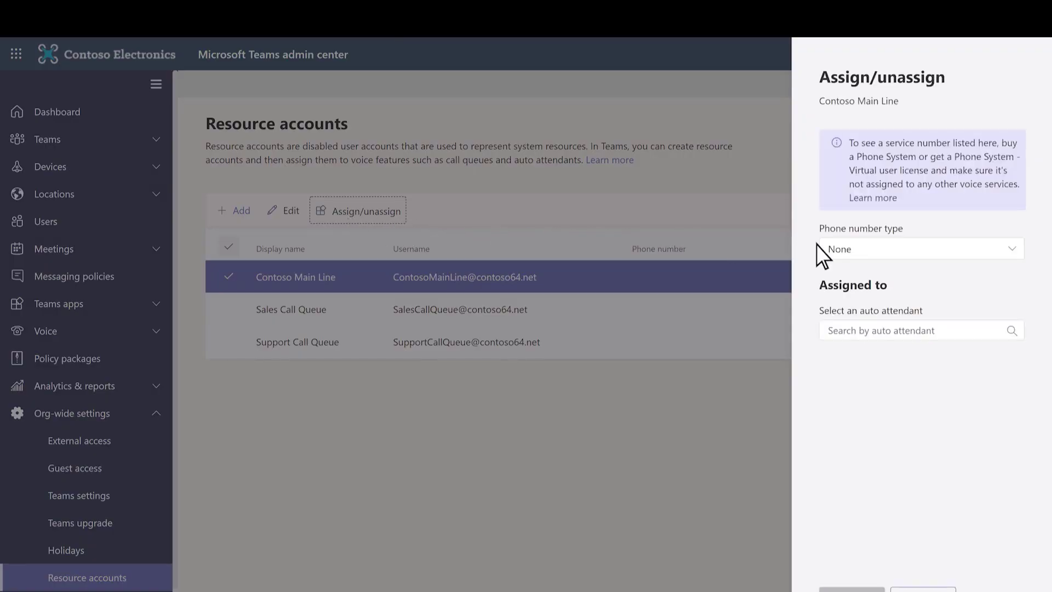
left_click(1012, 254)
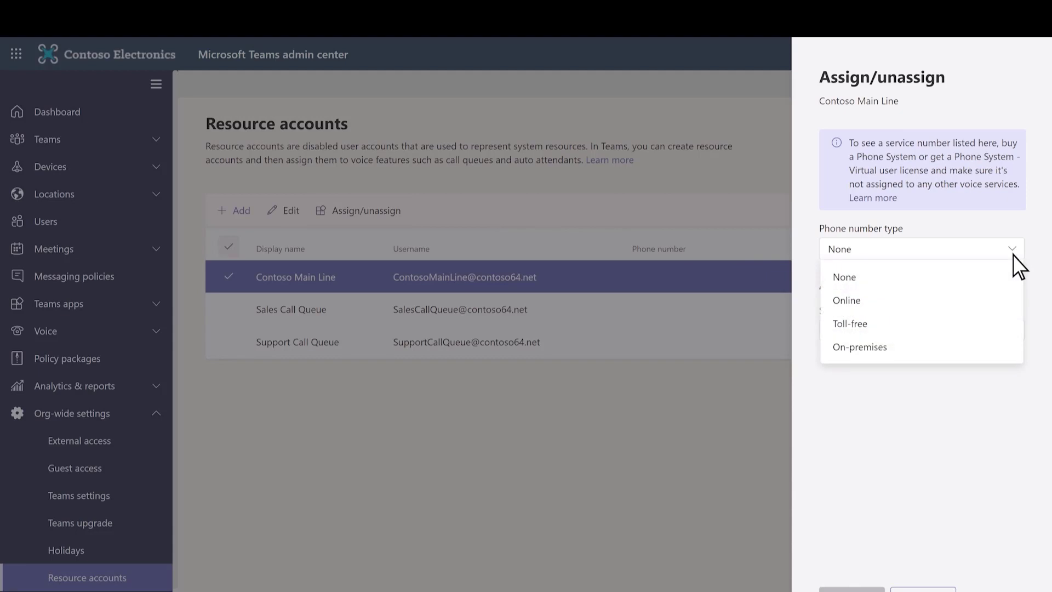
left_click(854, 307)
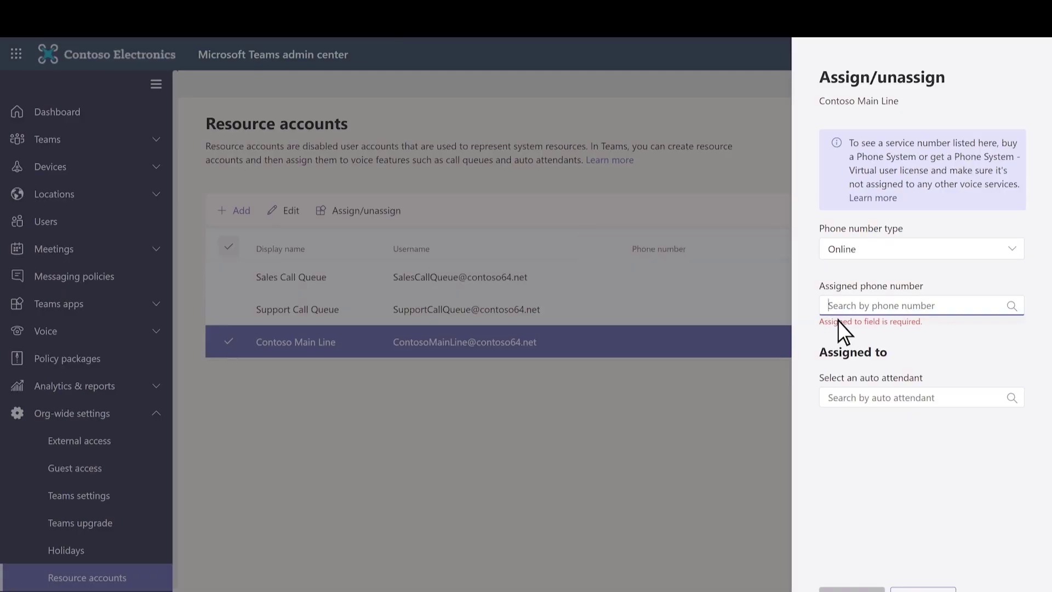
type("1929")
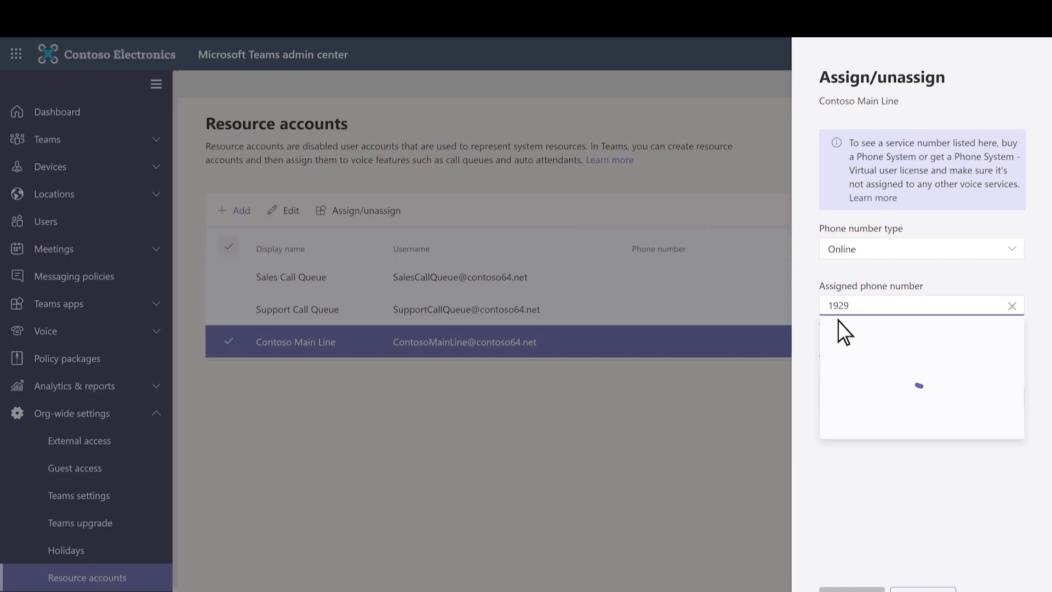
mouse_move(859, 323)
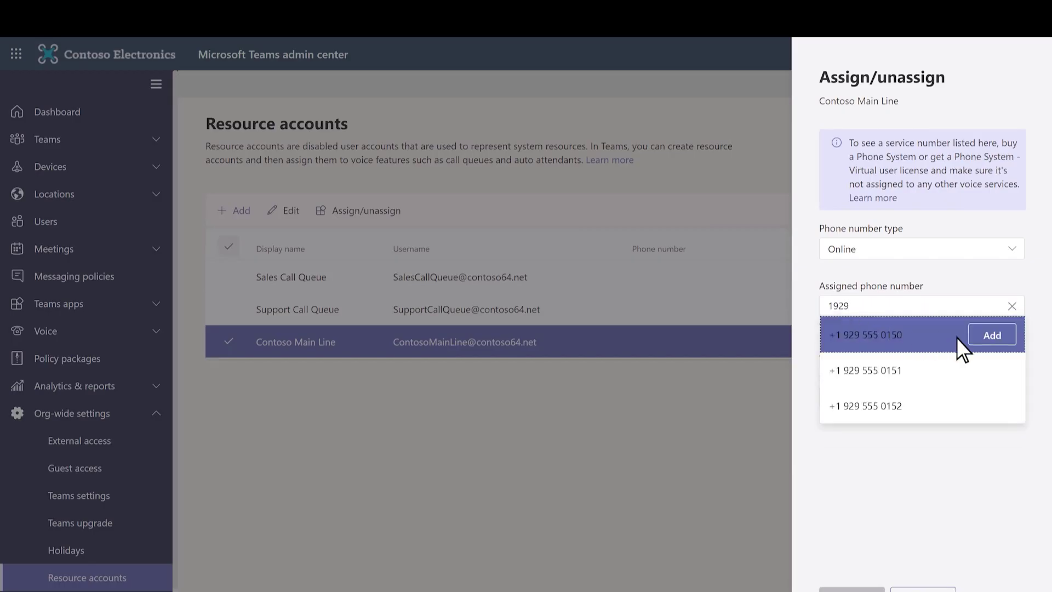
left_click(992, 343)
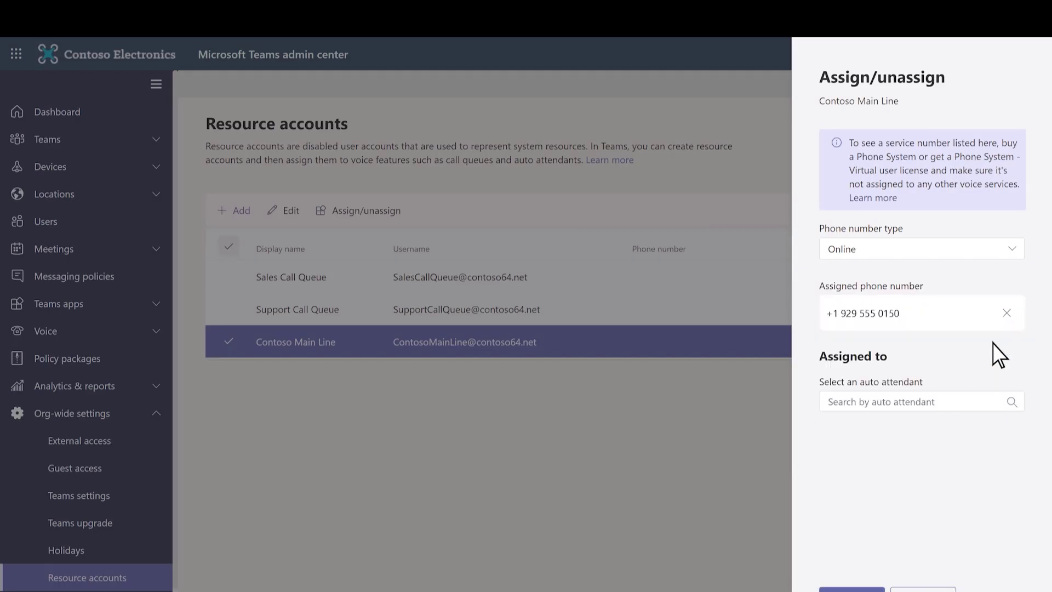
left_click(860, 589)
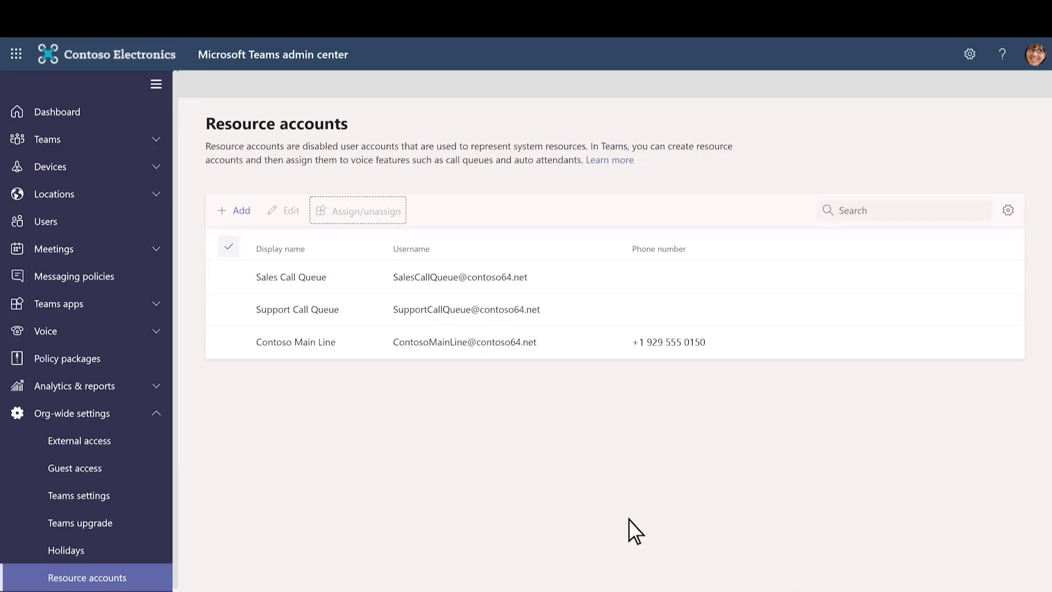
Step: Start a new auto attendant named 'Contoso Main Line'
left_click(153, 334)
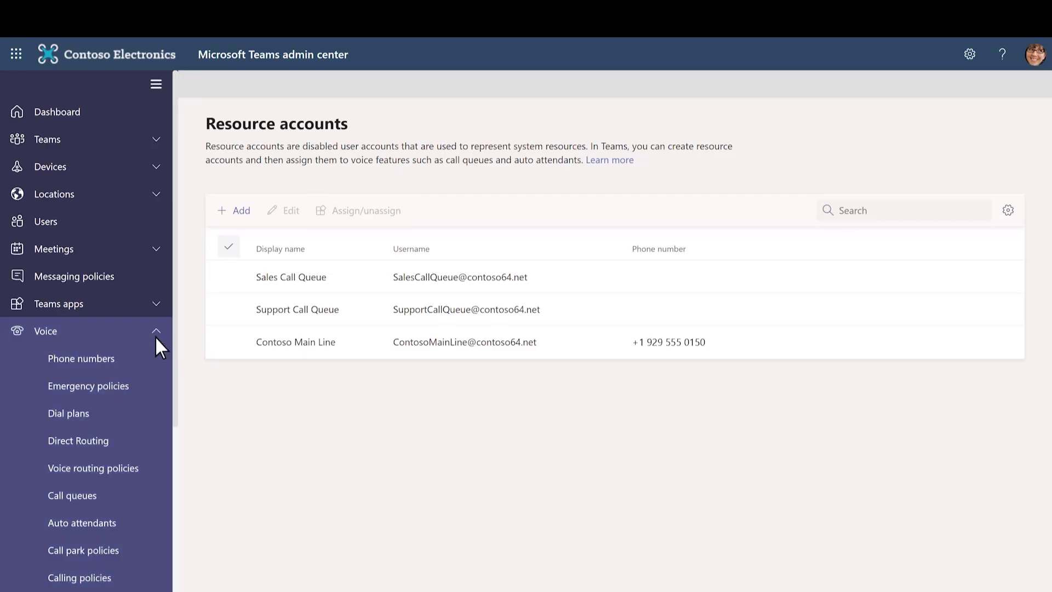
left_click(123, 533)
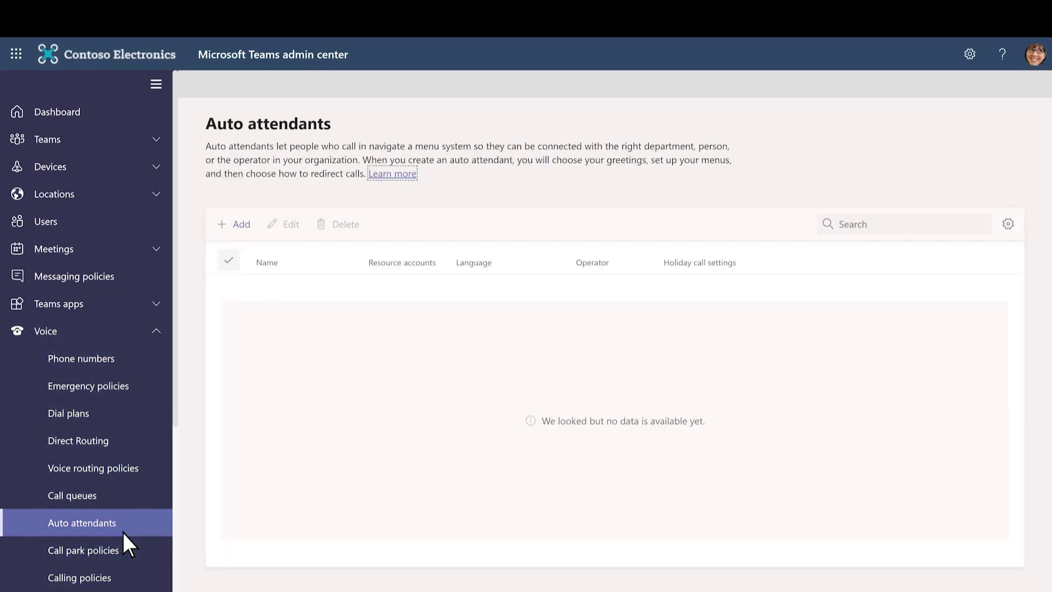
left_click(240, 234)
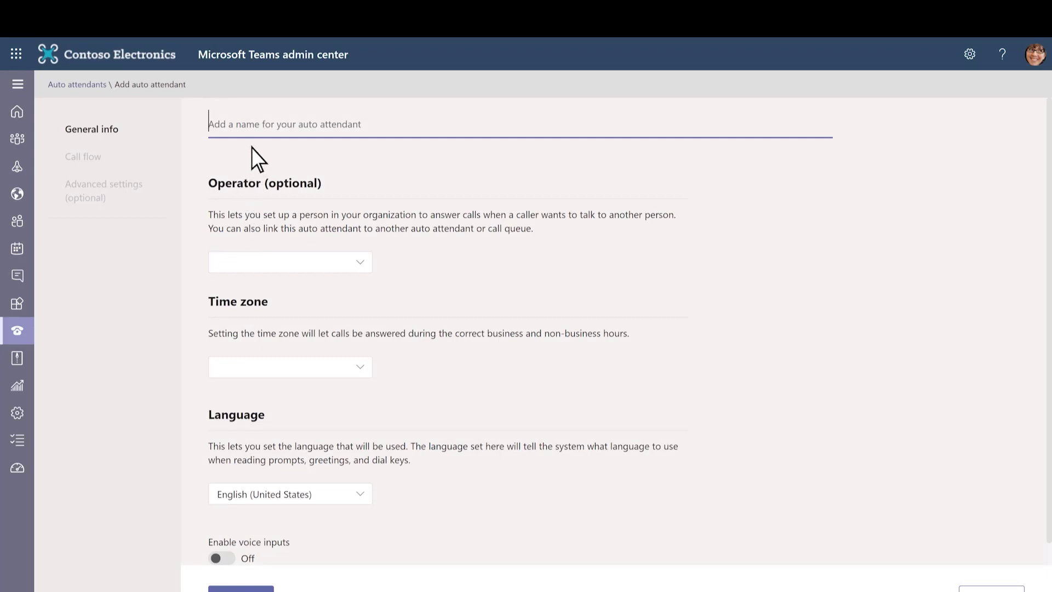
type("Co")
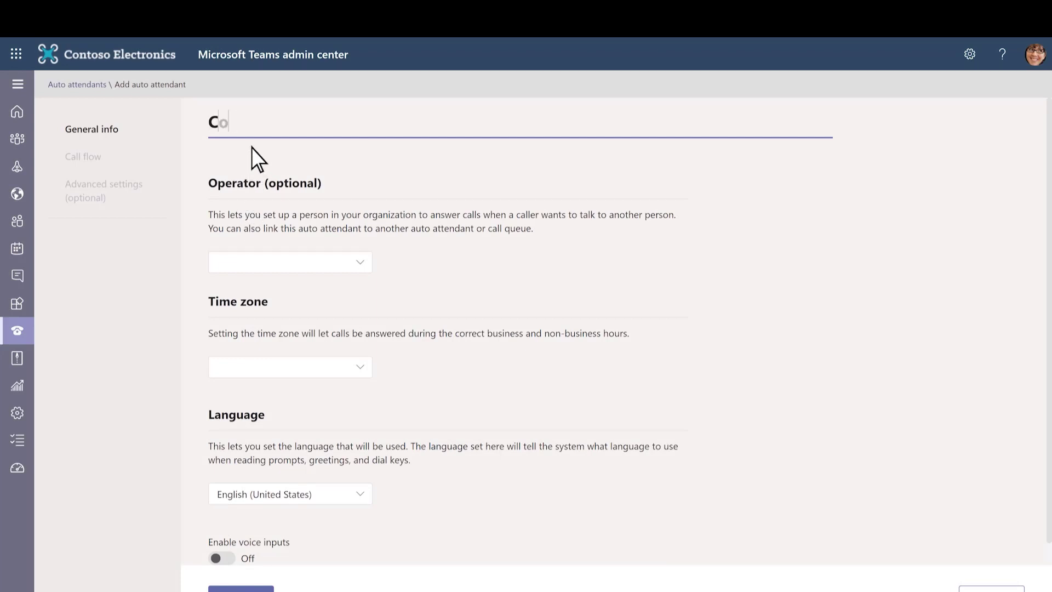
type("ntoso Main Line")
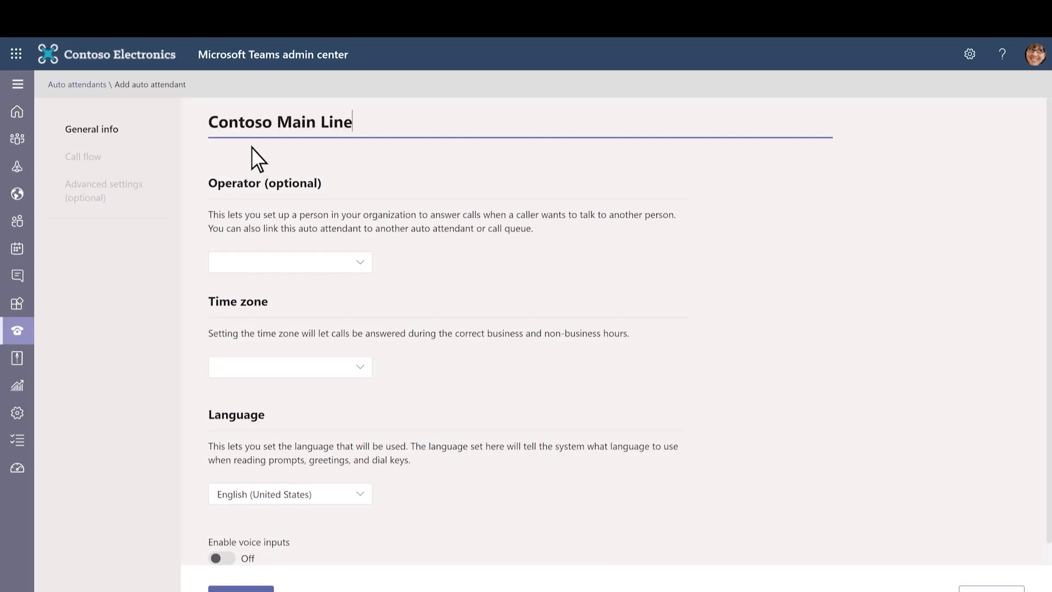
Step: Set the operator to a searched-for person in the organization
left_click(353, 261)
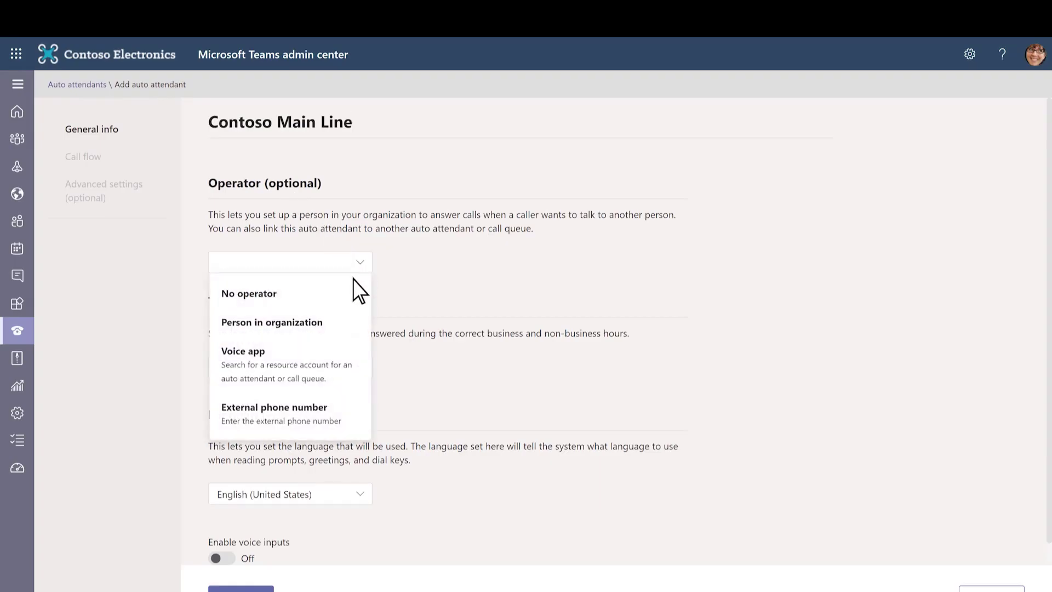
left_click(290, 329)
left_click(417, 269)
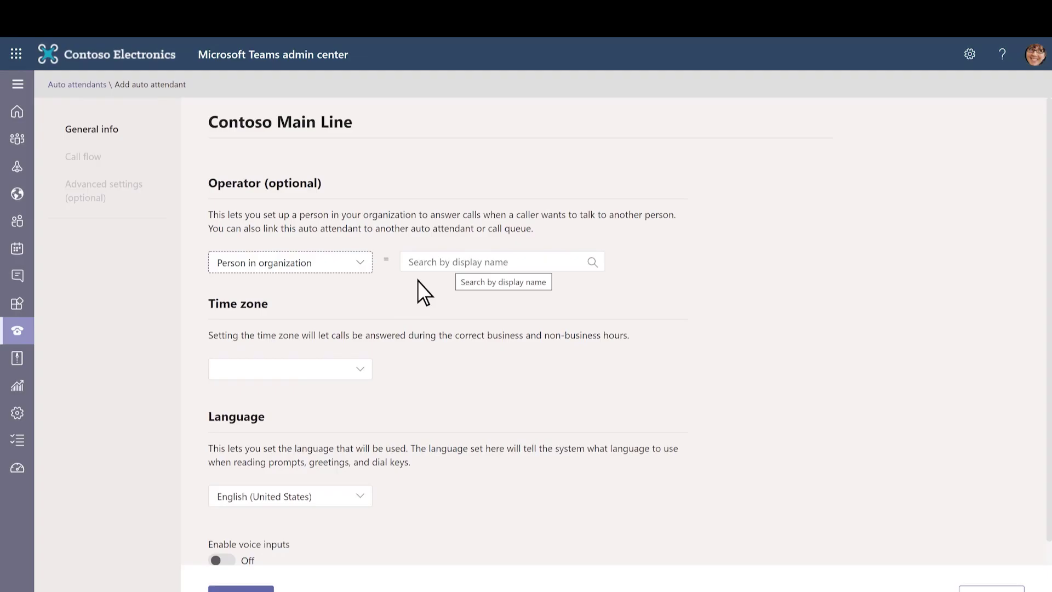
type("adele")
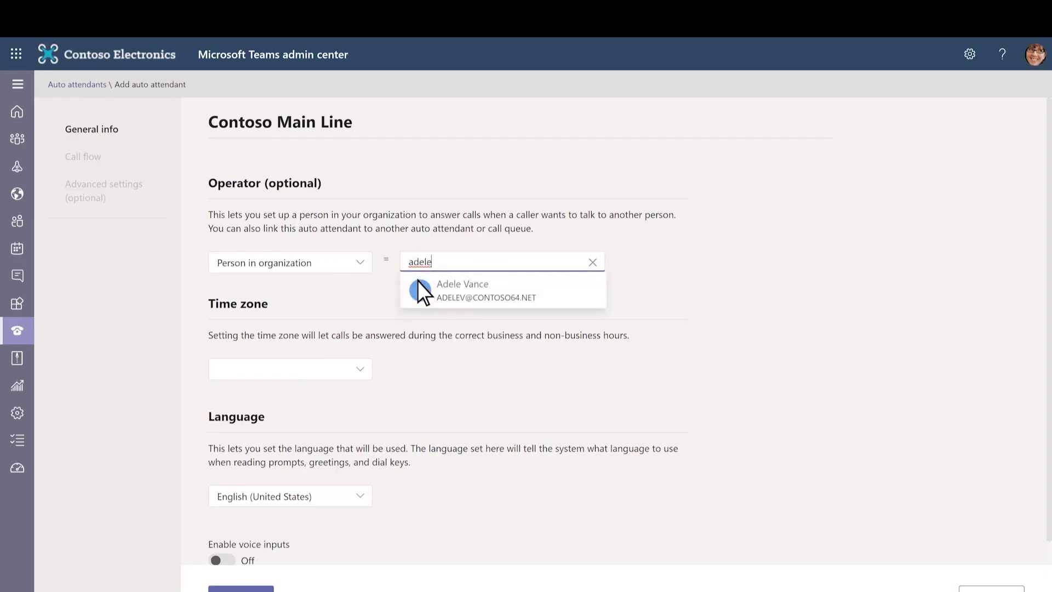
left_click(465, 302)
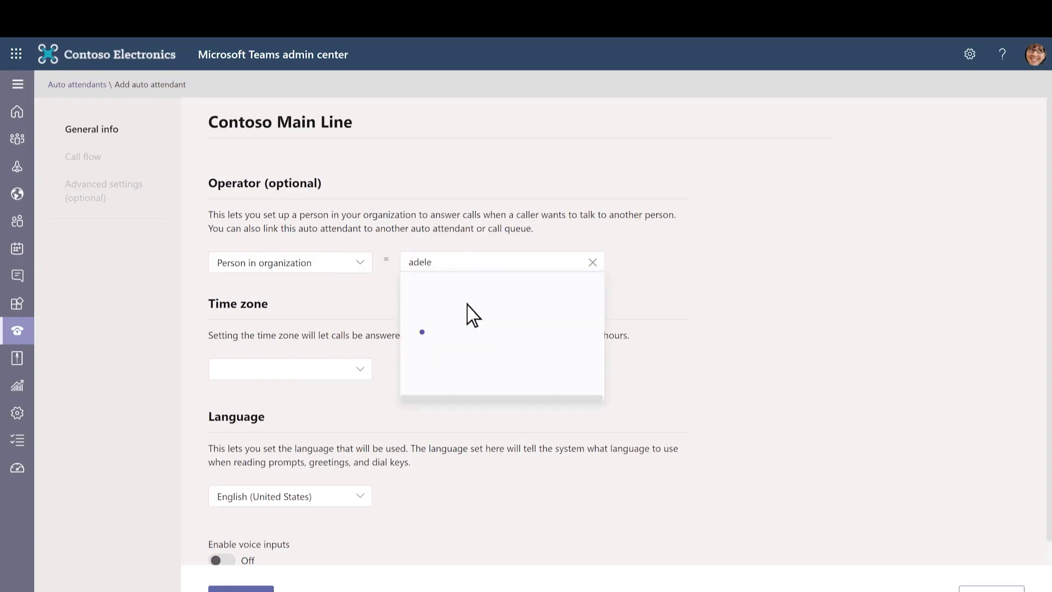
Step: Set the time zone to Eastern Time (UTC-05:00) and continue to the call flow
left_click(361, 370)
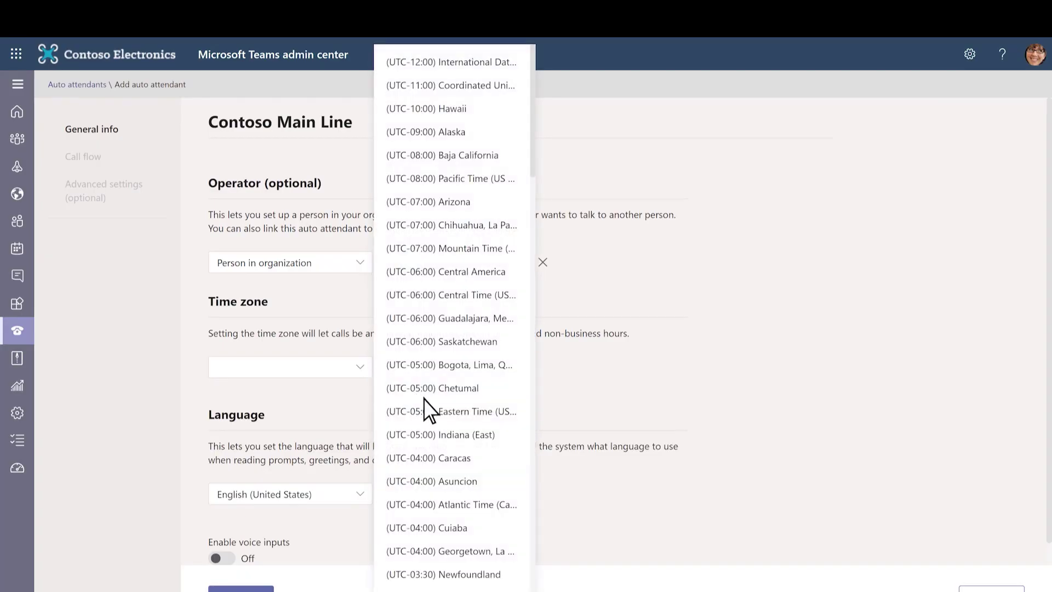
left_click(460, 413)
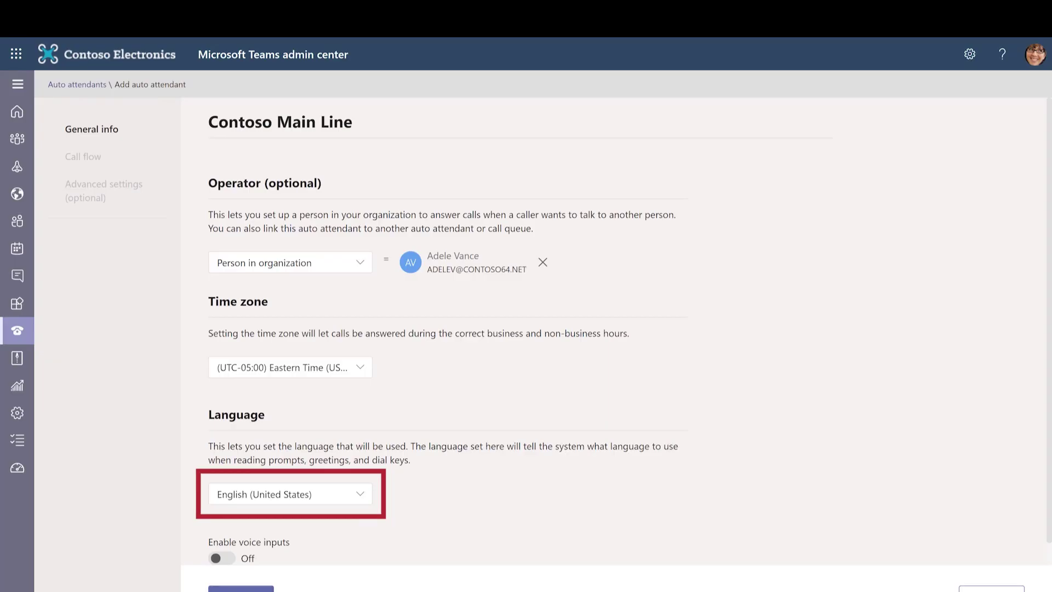
scroll(460, 415, "down", 1)
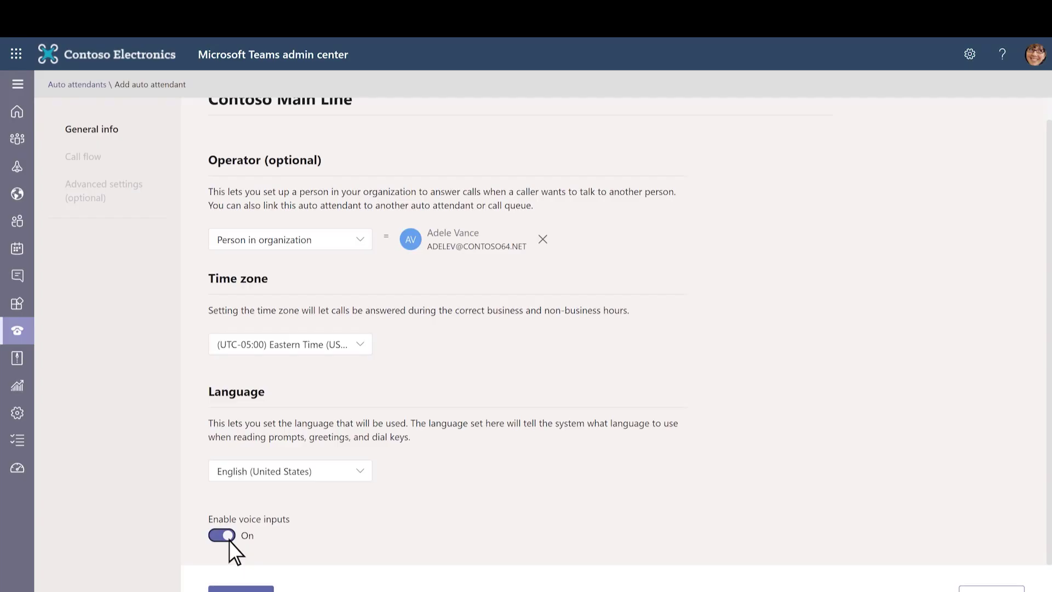
left_click(241, 589)
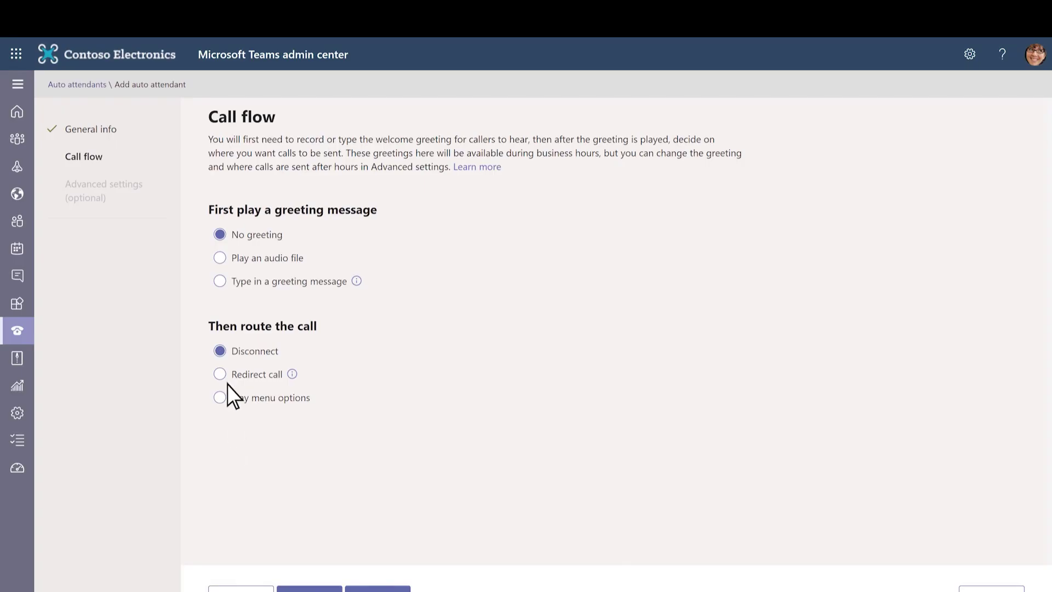
Step: Set the typed welcome greeting 'Thank you for calling Contoso.'
left_click(219, 281)
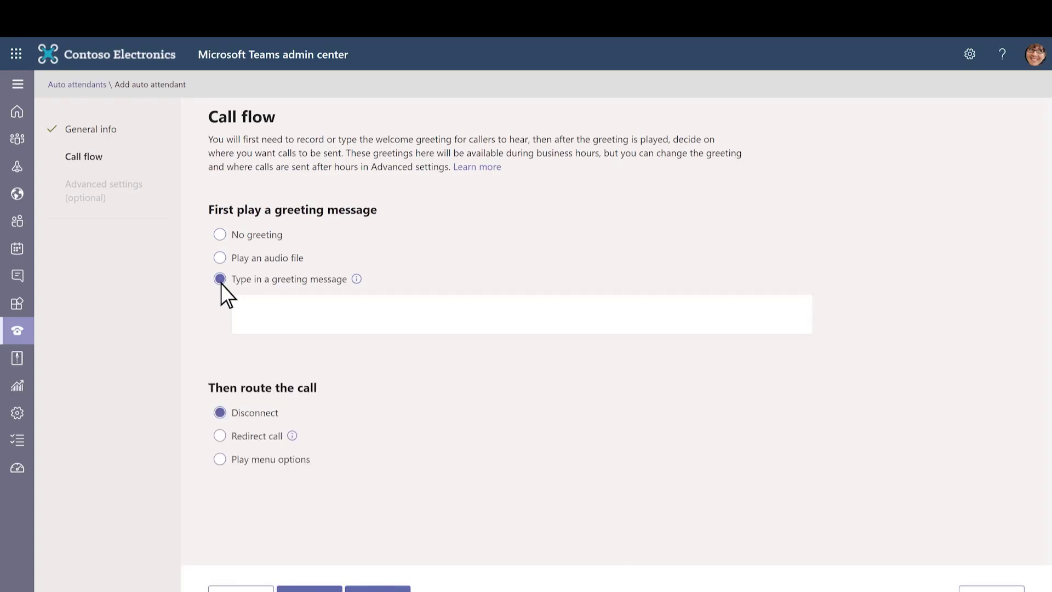
left_click(241, 321)
type("Thank you for calling Contoso.")
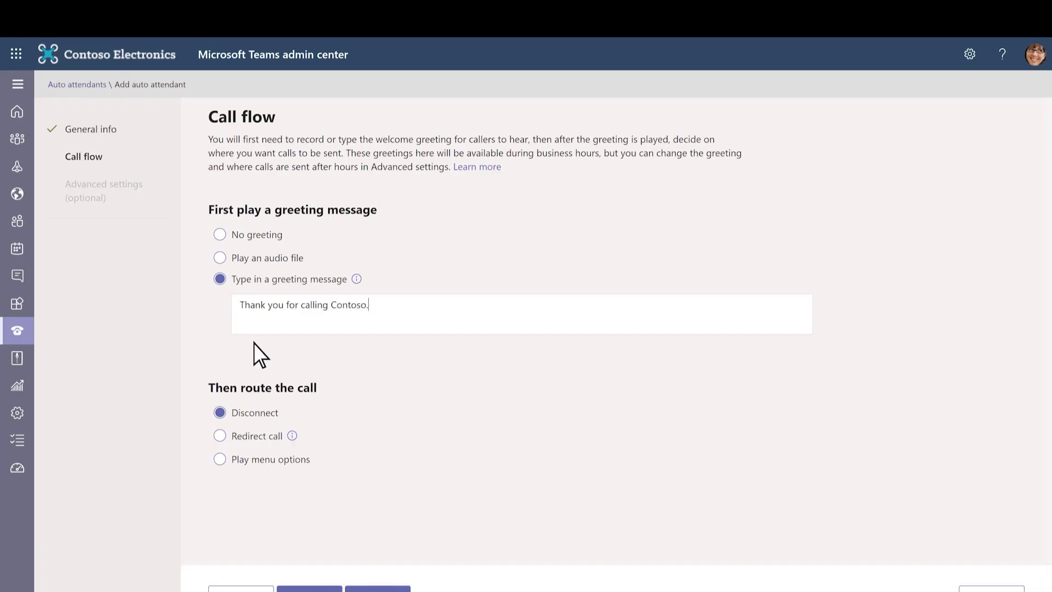
Step: Route calls to menu options with a pasted Sales/Support/operator menu prompt
left_click(220, 459)
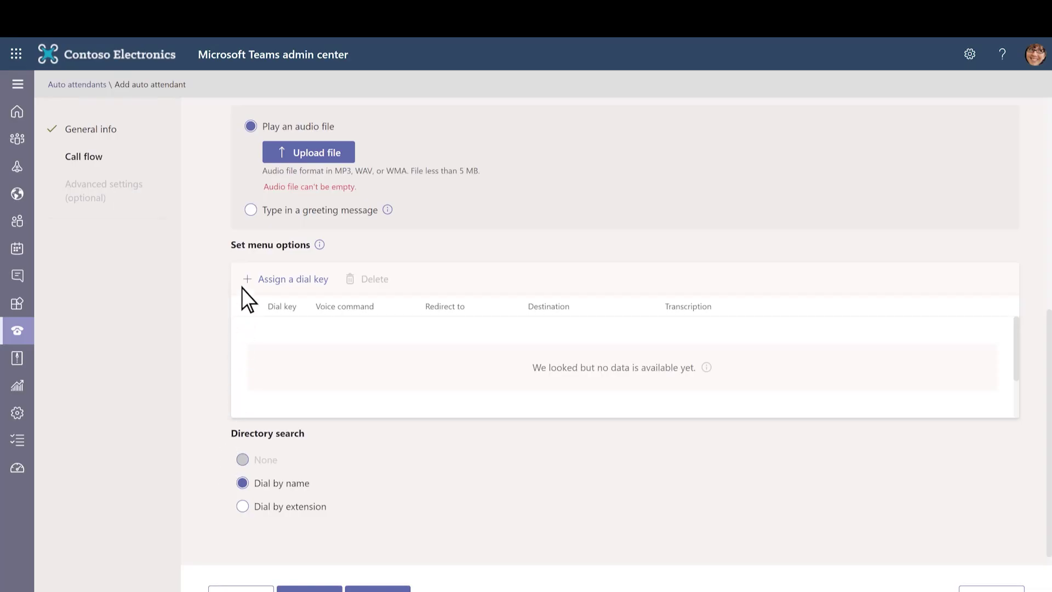
left_click(253, 214)
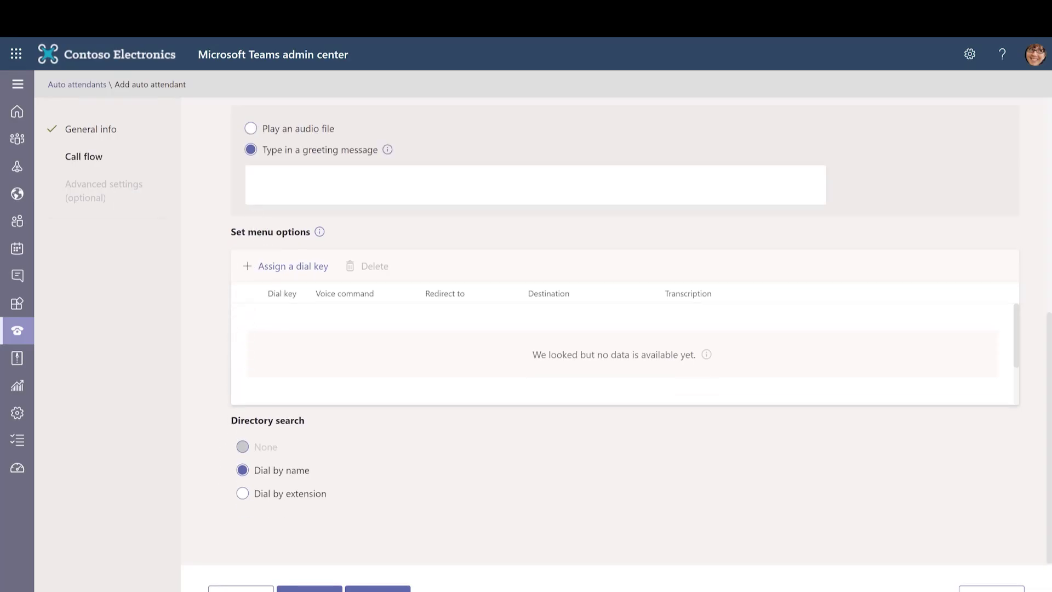
type("For Sales, press 1. For Support, press 2. To speak to an operator, press 0. You can type or say the name of the person you're trying to reach at any time.")
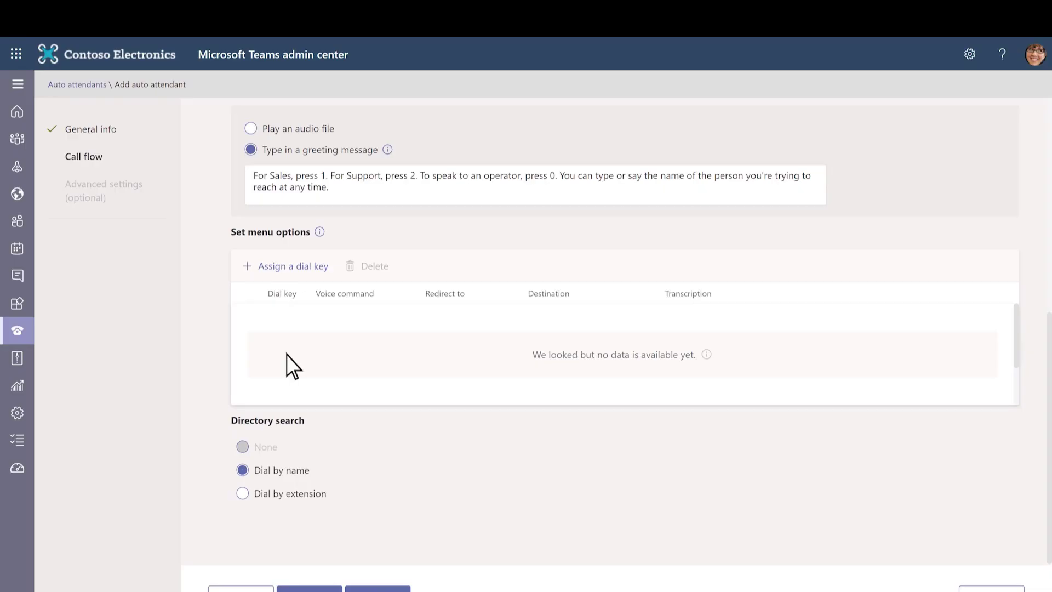
left_click(282, 267)
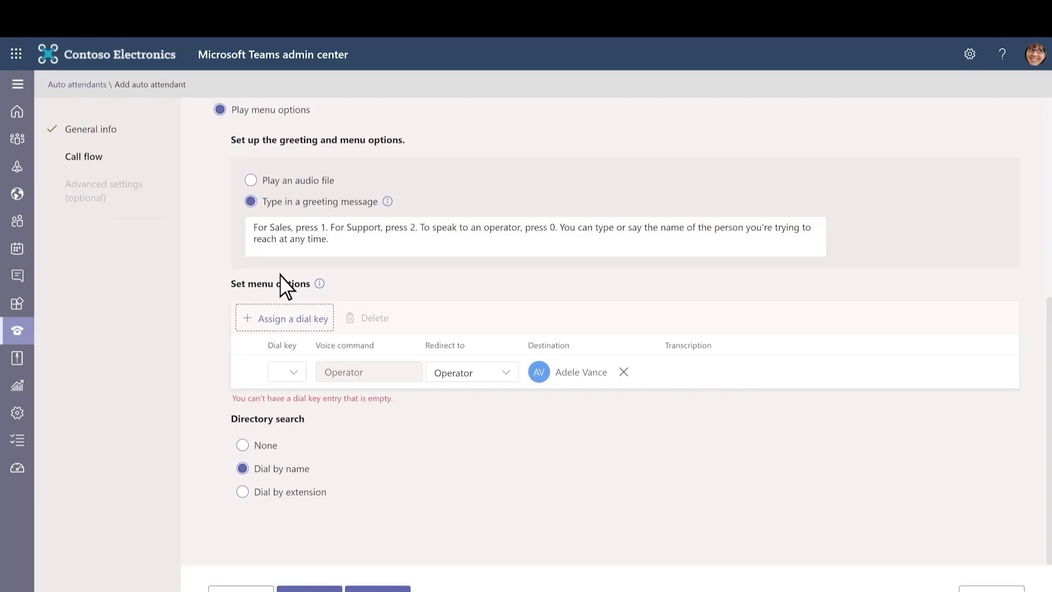
Step: Assign dial key 0 to the operator and send key 1 to Sales Call Queue
left_click(295, 373)
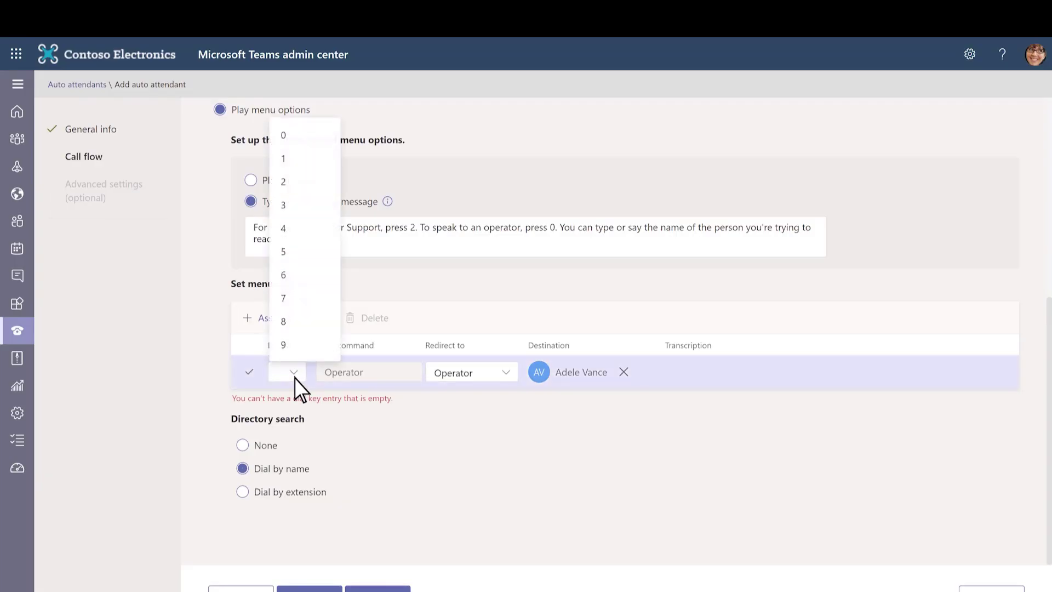
left_click(292, 138)
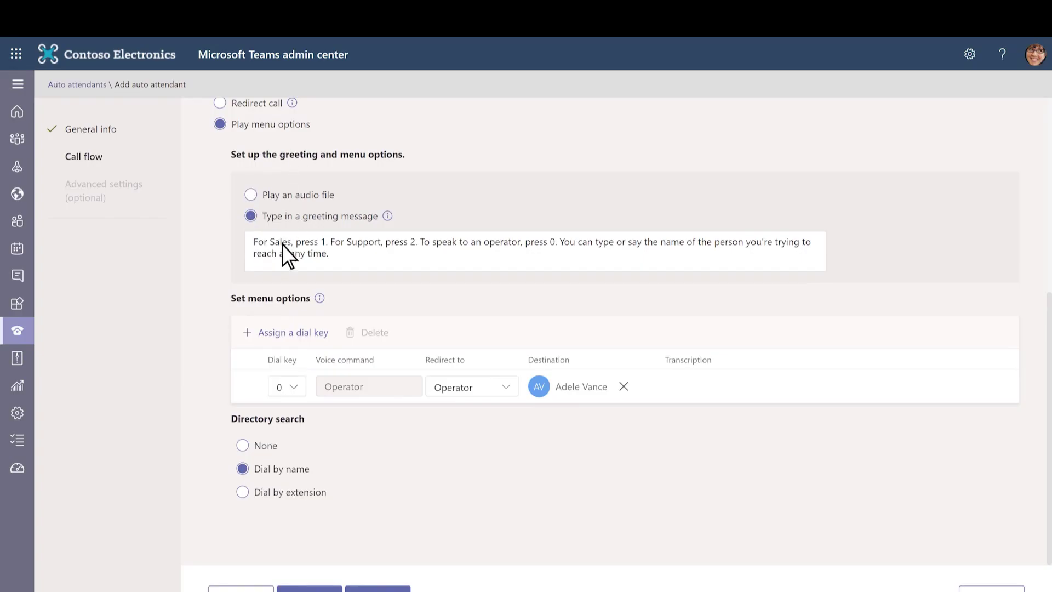
left_click(274, 340)
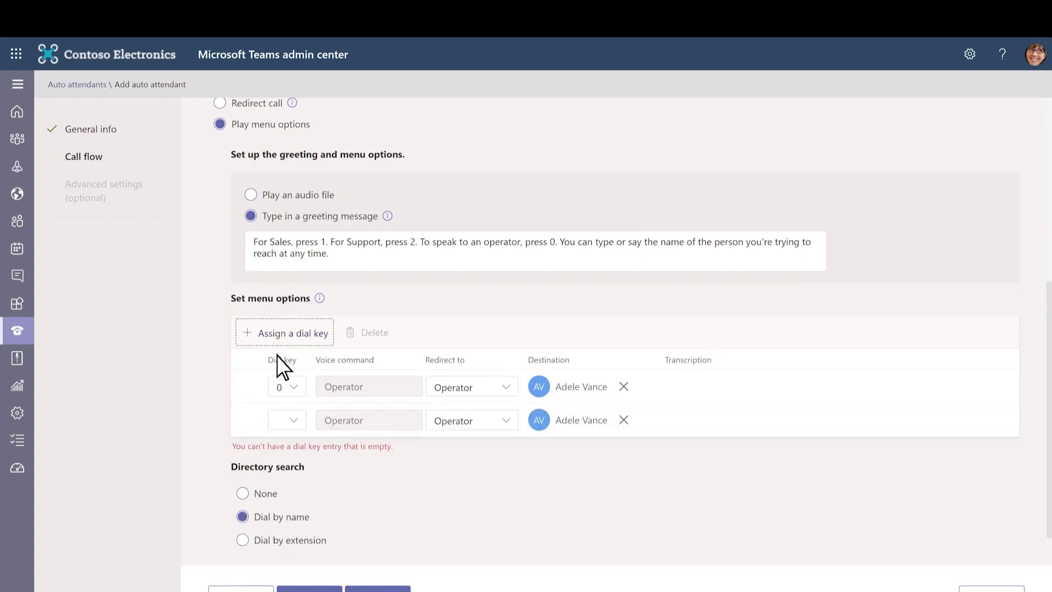
left_click(298, 429)
left_click(298, 428)
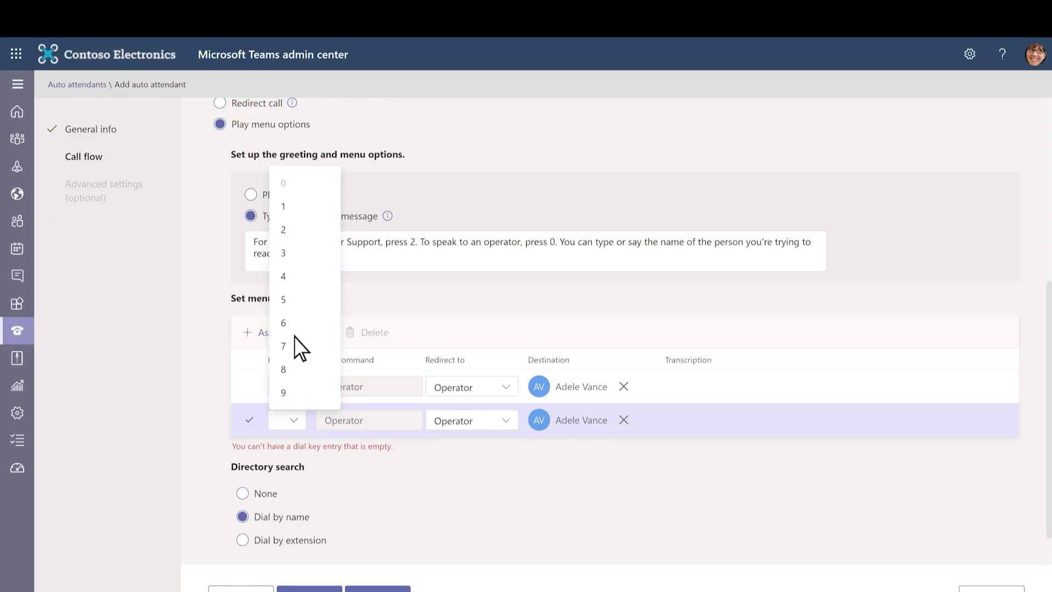
left_click(290, 213)
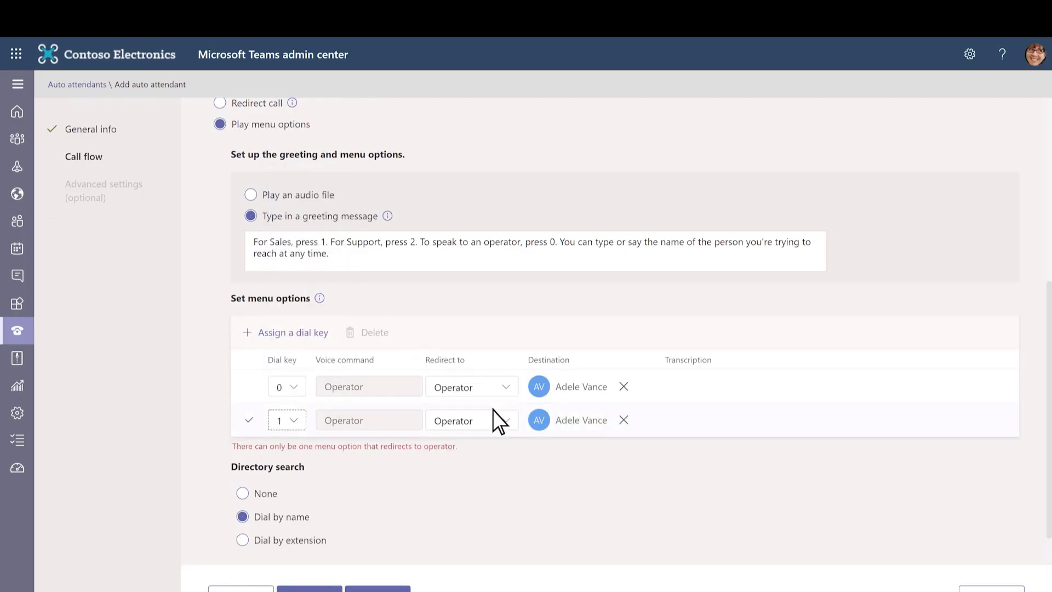
left_click(507, 422)
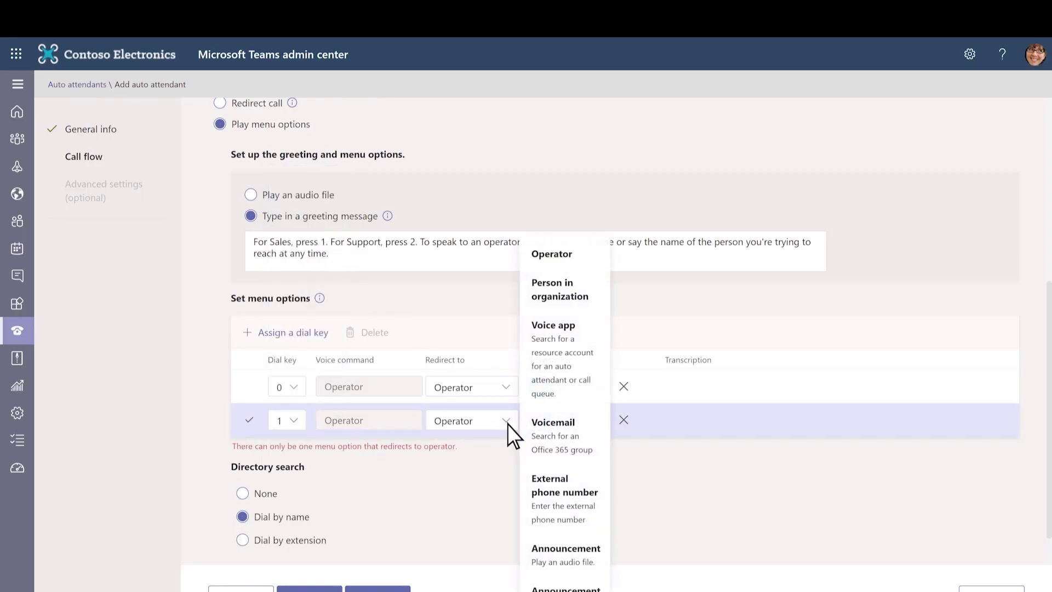
left_click(557, 361)
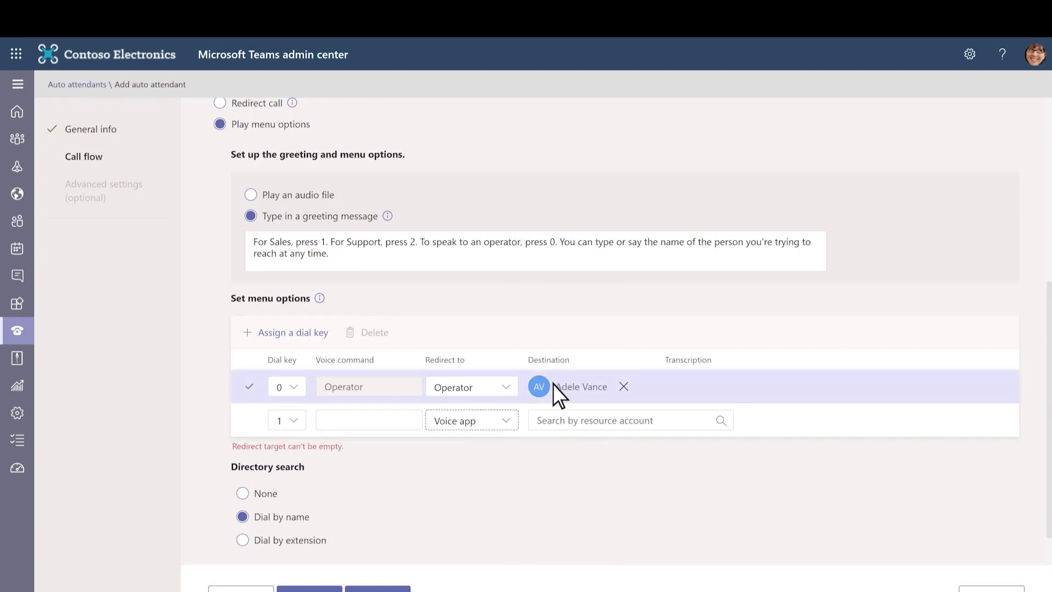
left_click(544, 437)
type("sales")
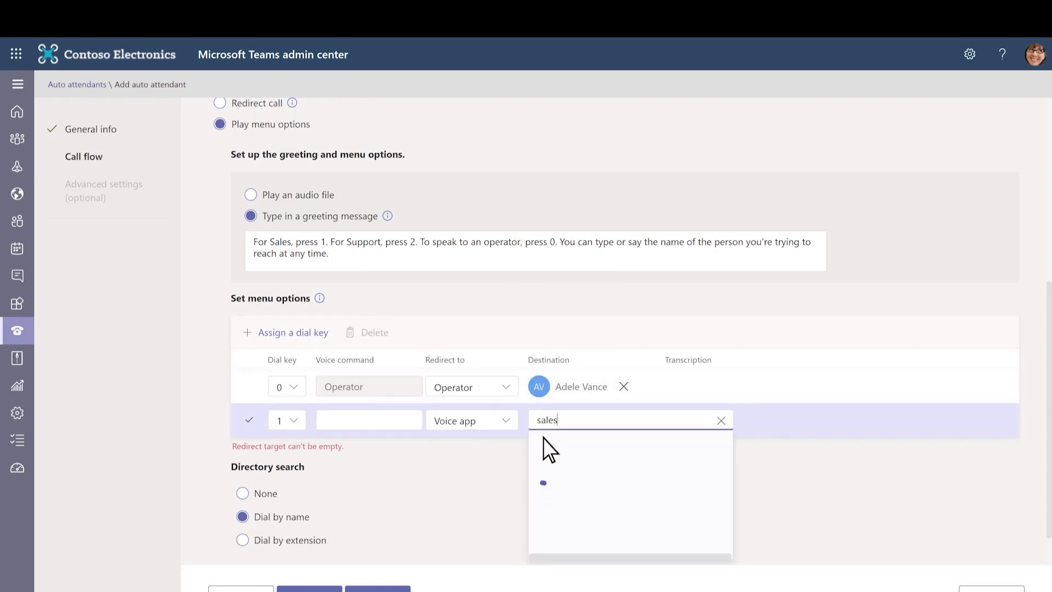
left_click(588, 459)
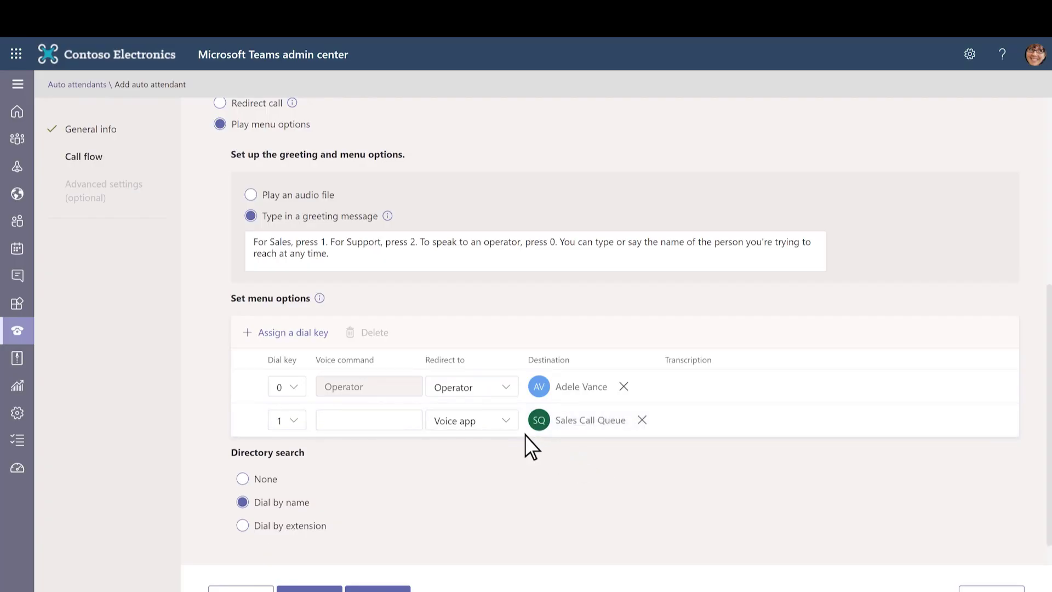
Step: Add a dial key 2 option redirecting to Support Call Queue
left_click(286, 334)
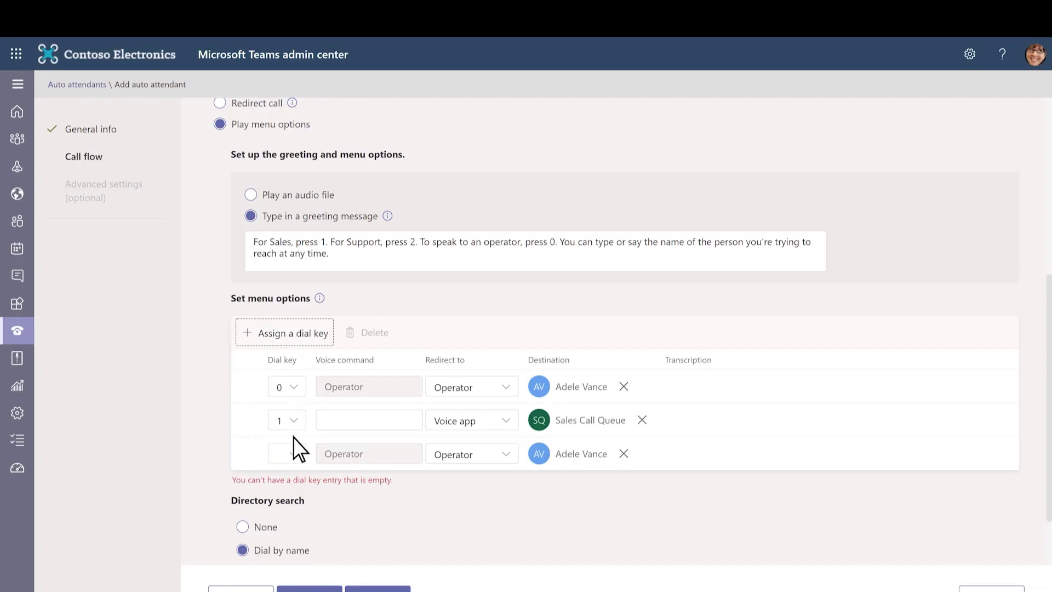
left_click(296, 459)
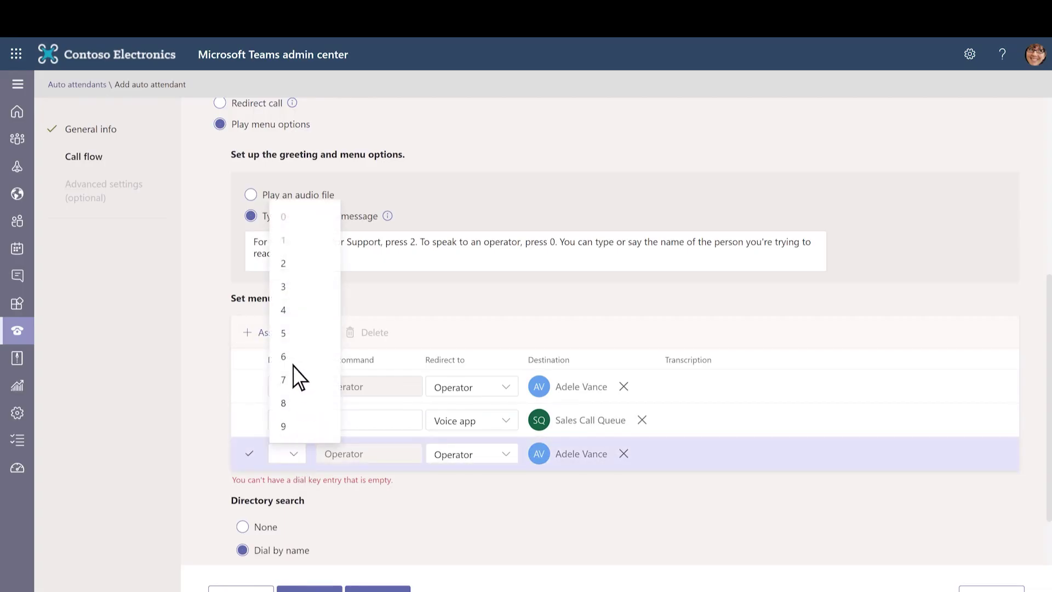
left_click(289, 269)
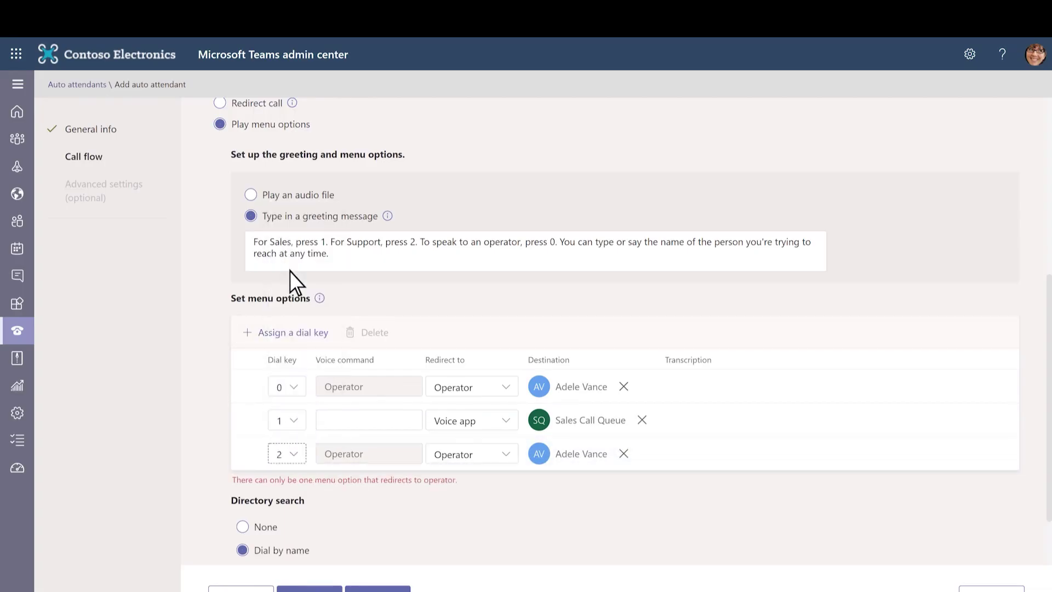
left_click(506, 460)
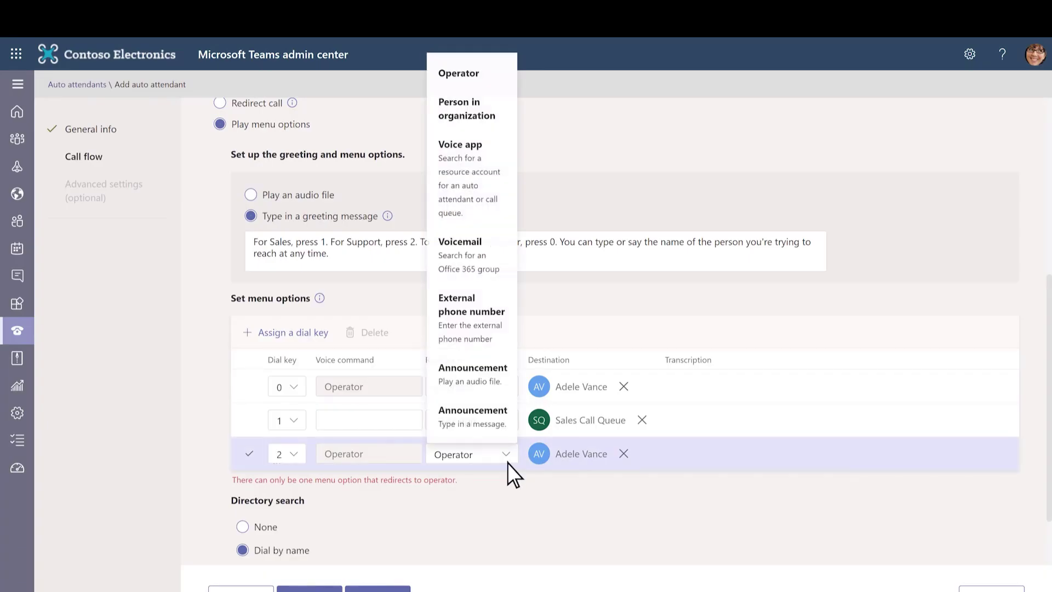
left_click(466, 196)
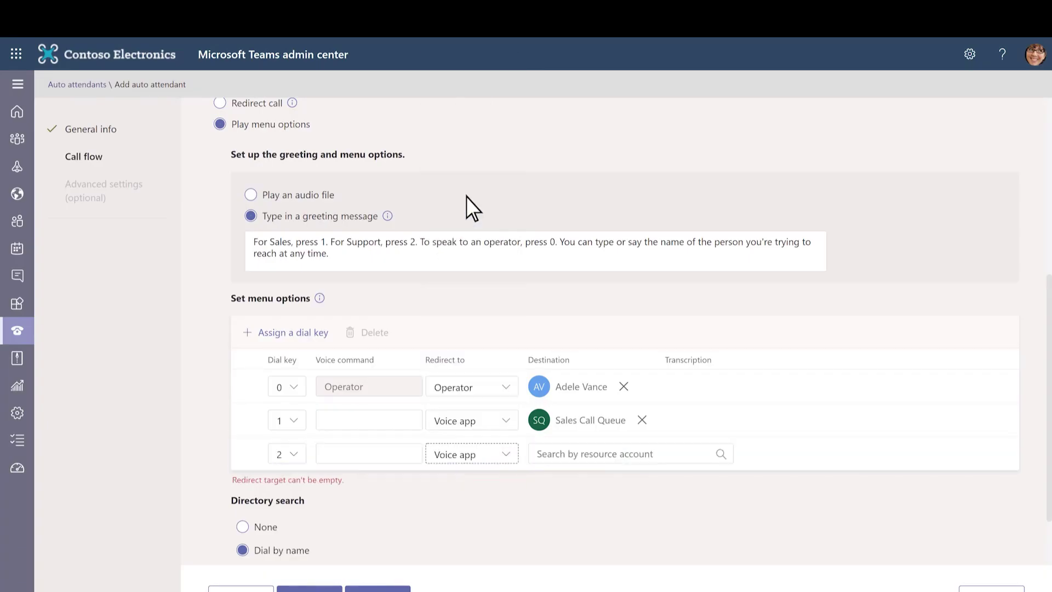
left_click(538, 453)
type("support")
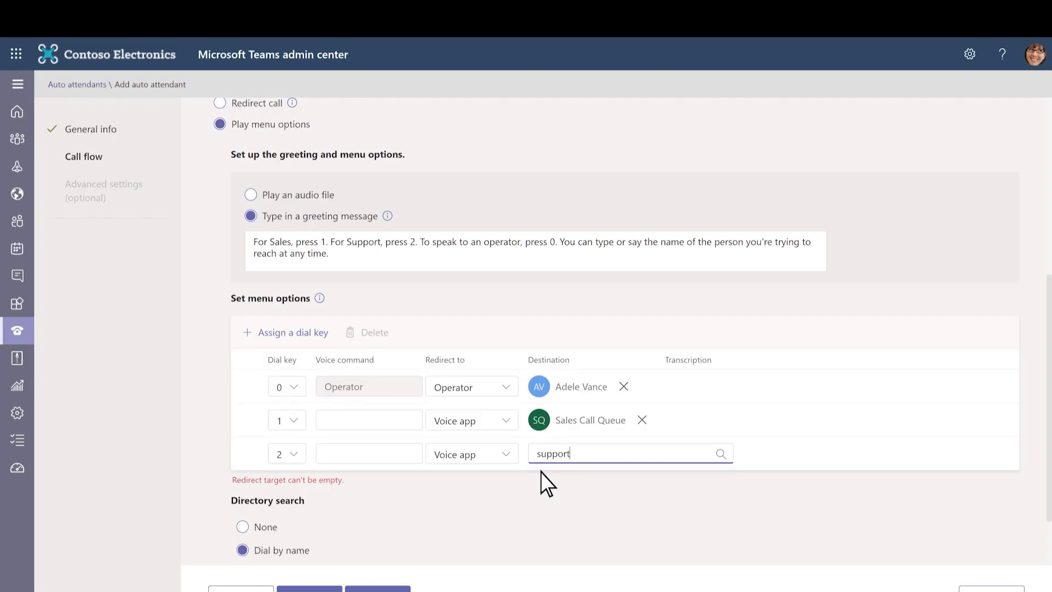
left_click(591, 483)
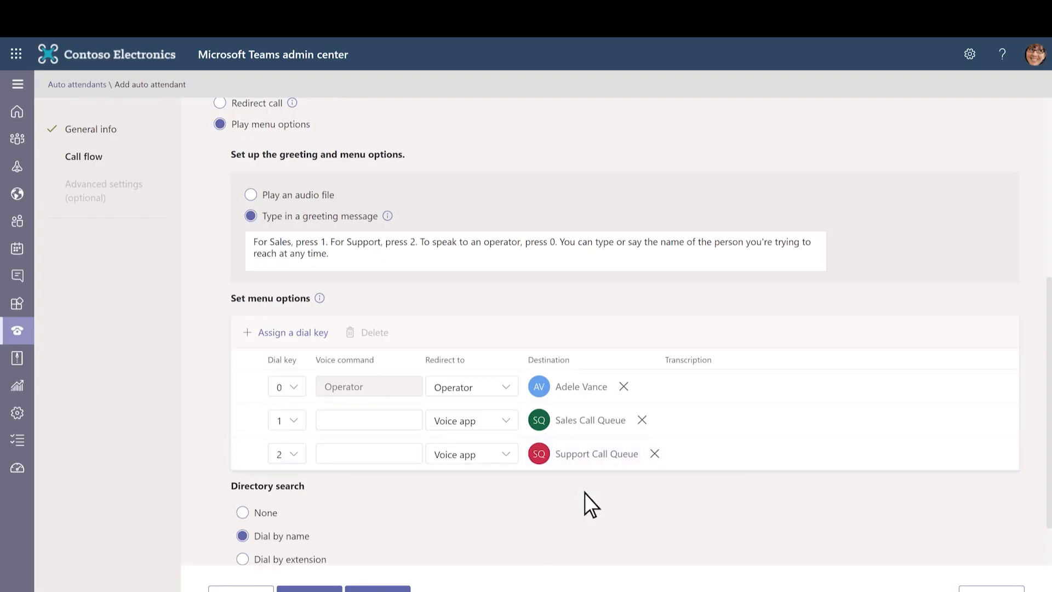
Step: Give the key 1 and key 2 options voice commands 'Sales' and 'Support'
left_click(326, 429)
type("Sales")
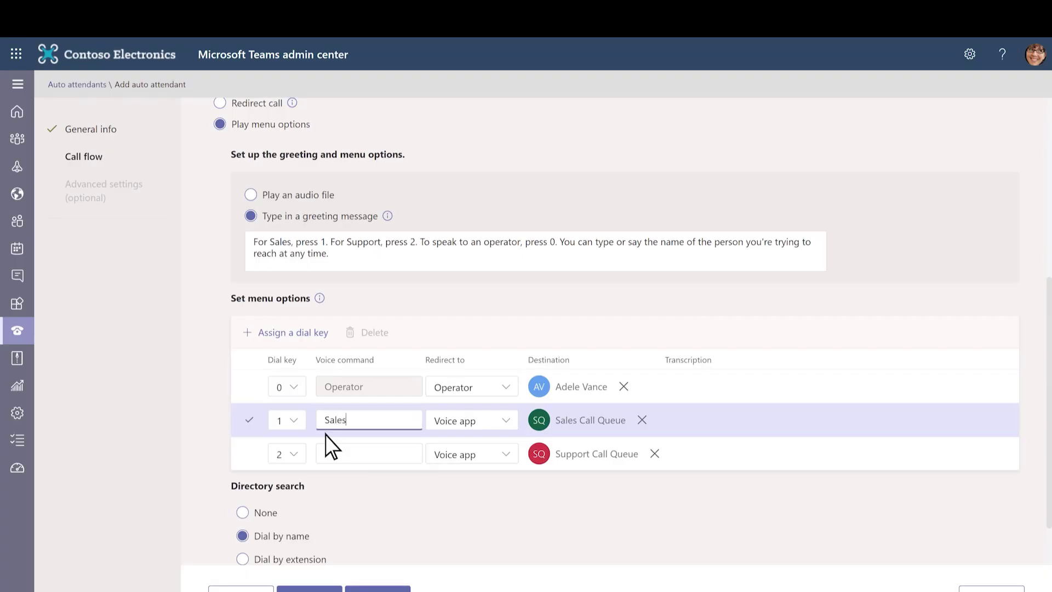
left_click(327, 469)
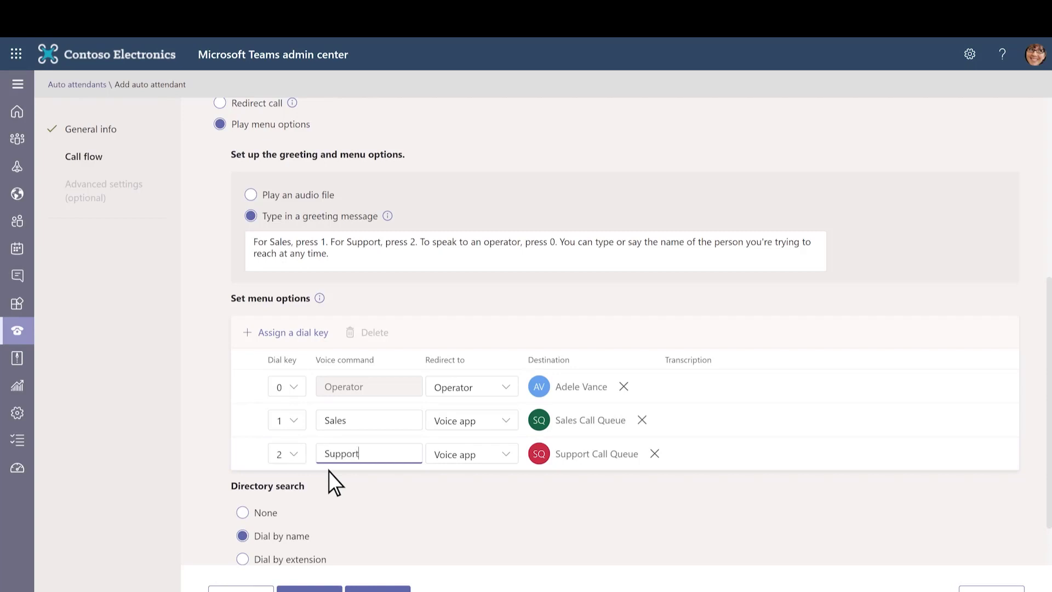
left_click(328, 471)
scroll(328, 471, "down", 1)
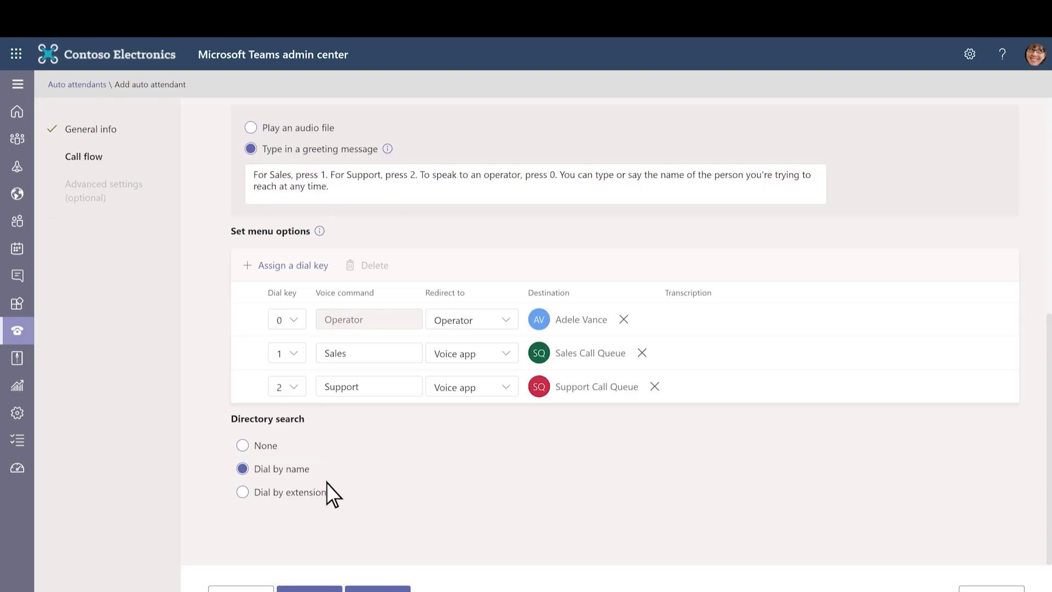
Step: Clear the default 24/7 hours and set Monday's hours to 9:00 AM–5:00 PM
left_click(309, 586)
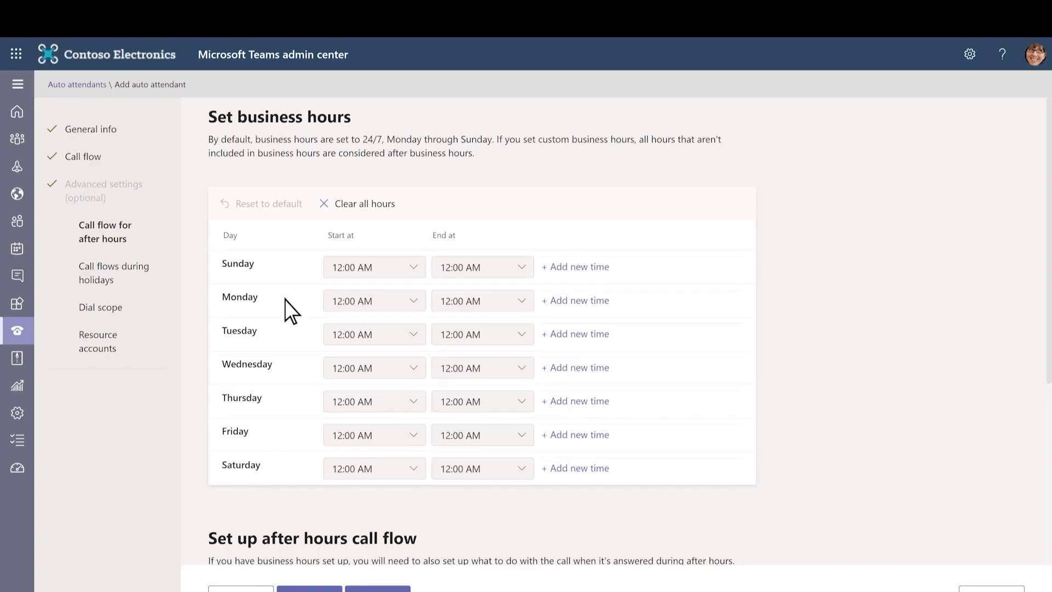
left_click(359, 215)
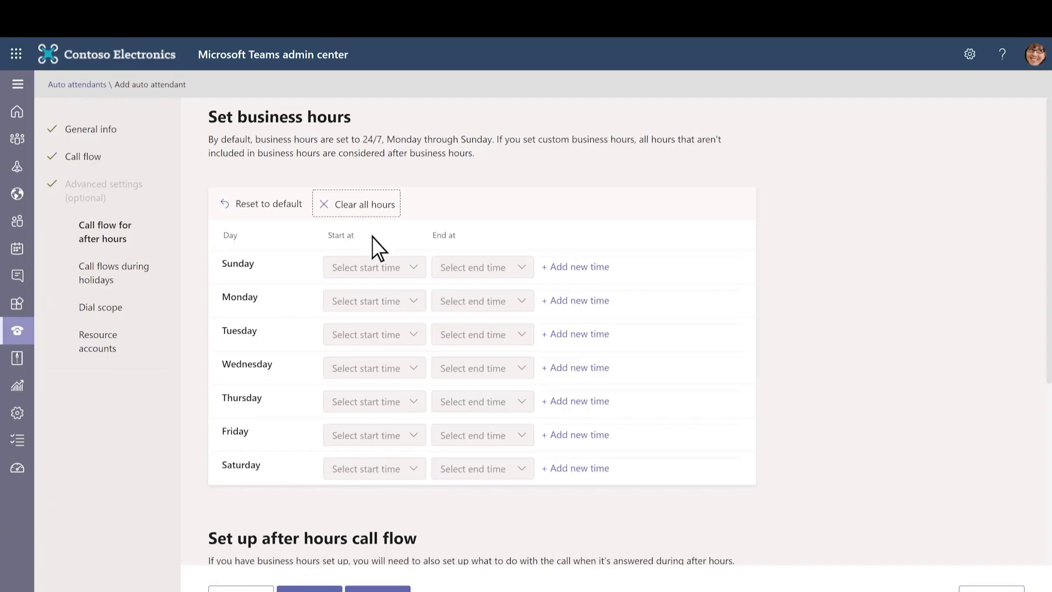
left_click(414, 305)
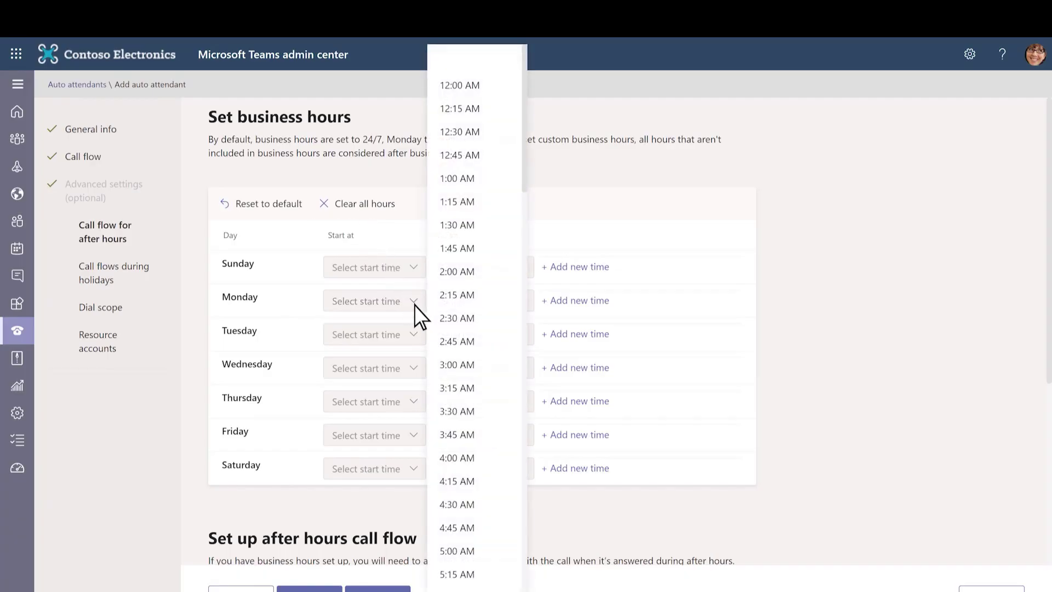
scroll(414, 305, "down", 10)
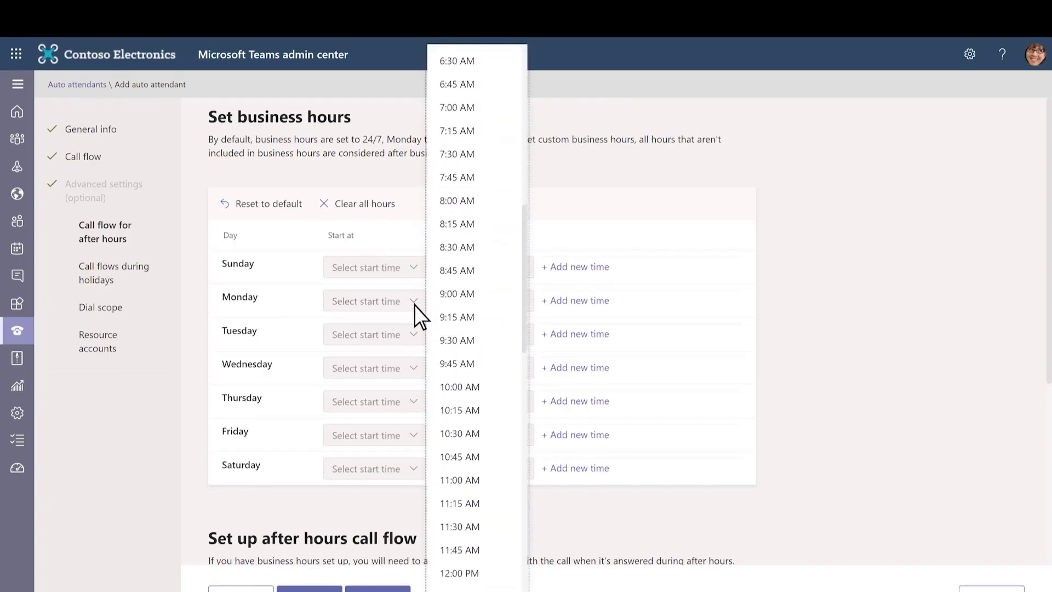
left_click(440, 301)
left_click(440, 304)
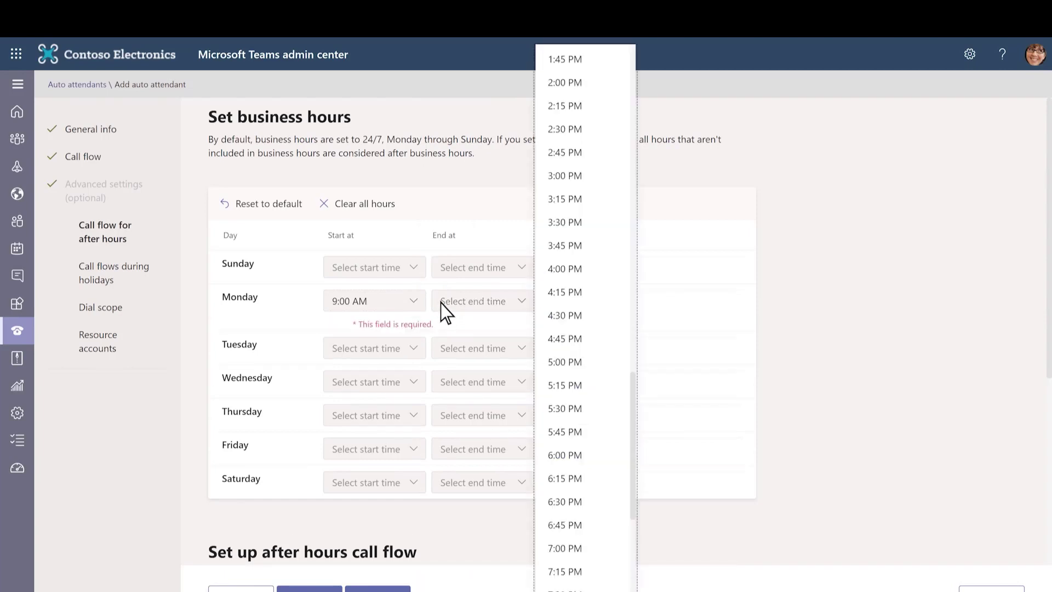
left_click(559, 363)
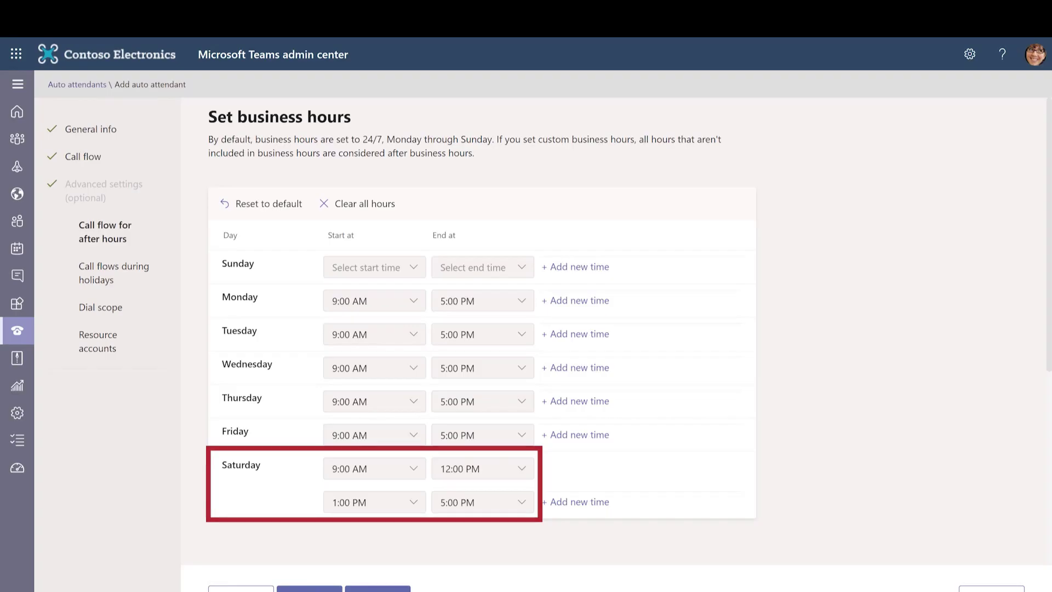
scroll(630, 329, "down", 6)
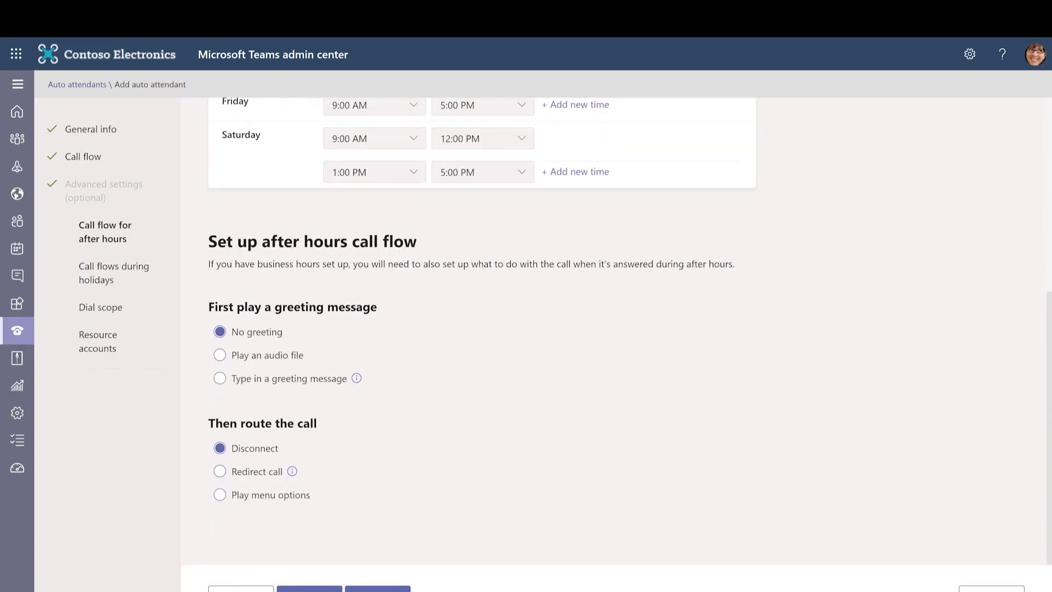
Step: Set a typed after-hours greeting starting 'Thank you for calling Contoso. Your call is important to us.'
left_click(220, 378)
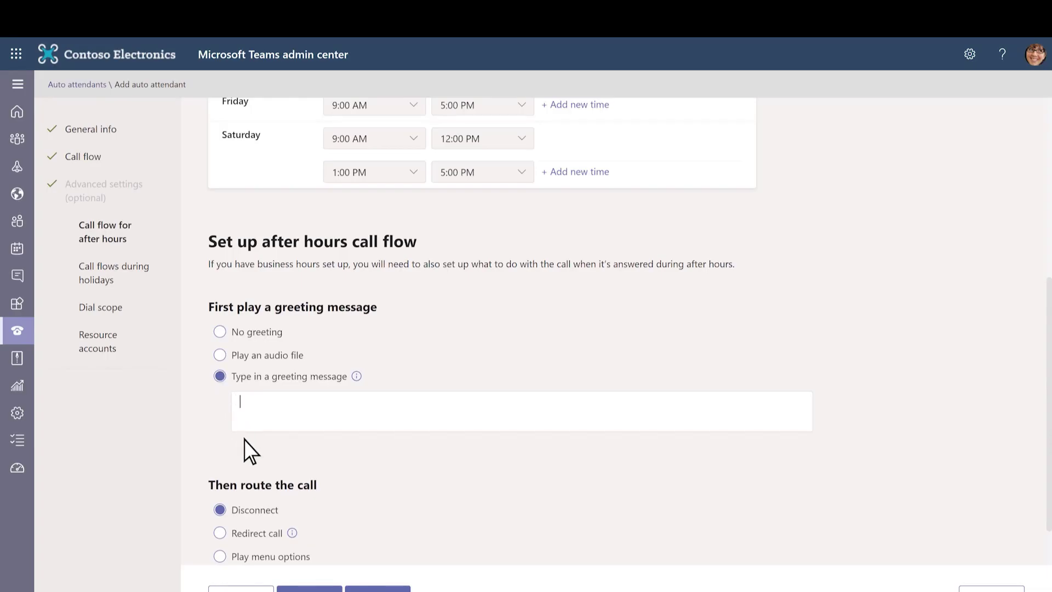
type("Thank you for calling Contoso. Your call is important to us. Please leave your name and number and we will call you back.")
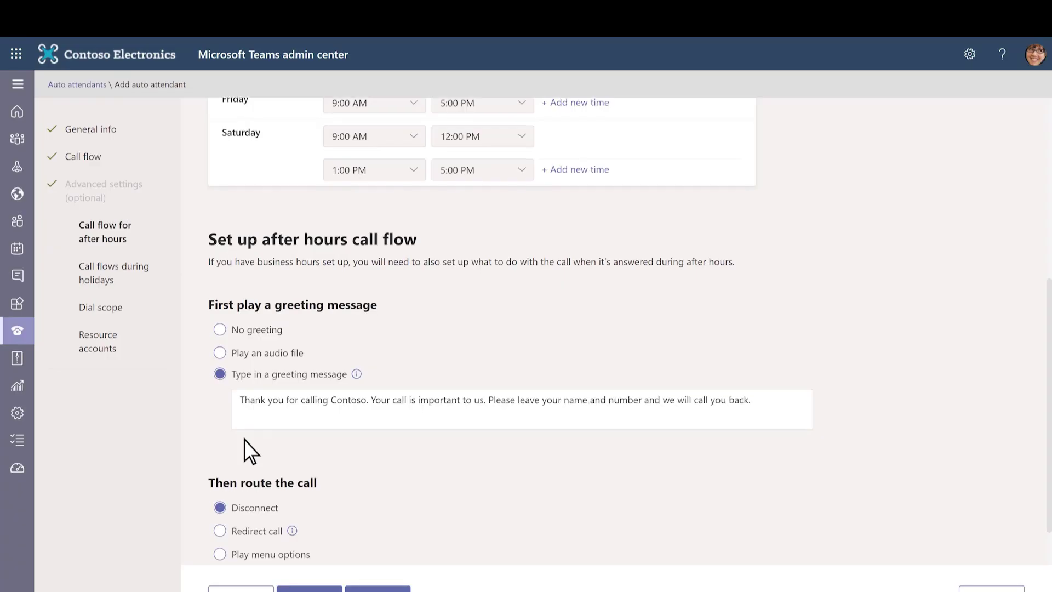
scroll(244, 439, "down", 1)
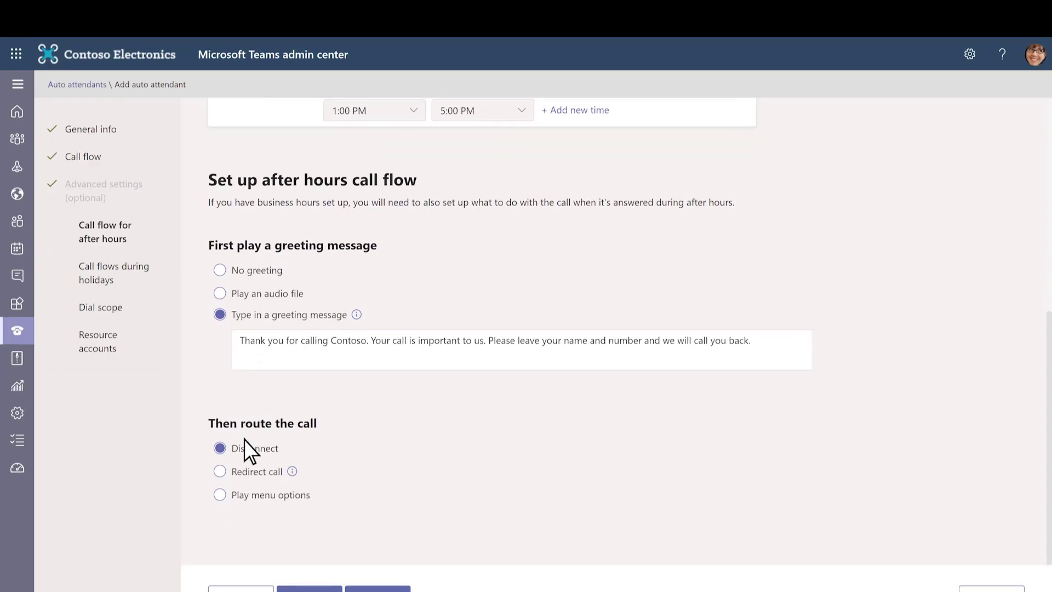
Step: Redirect after-hours calls to the Contoso group's voicemail and proceed to holidays
left_click(219, 471)
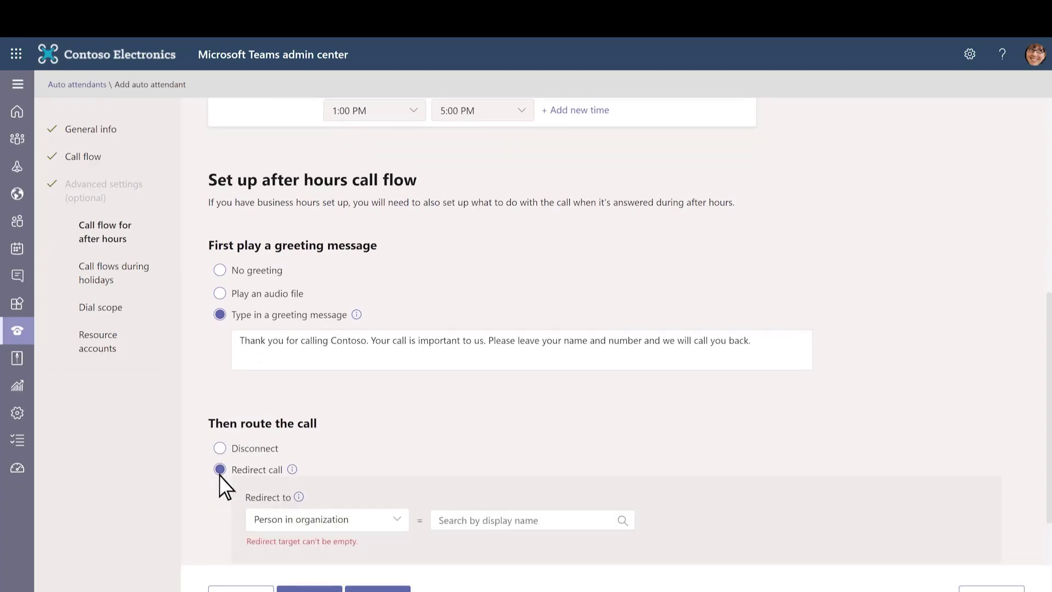
scroll(219, 475, "down", 1)
left_click(399, 443)
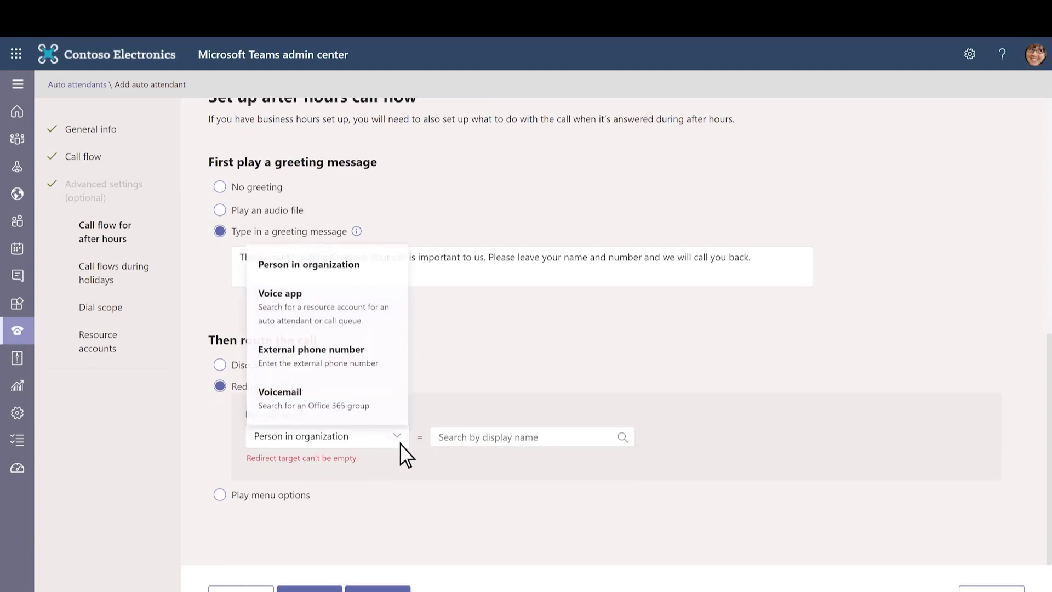
left_click(321, 409)
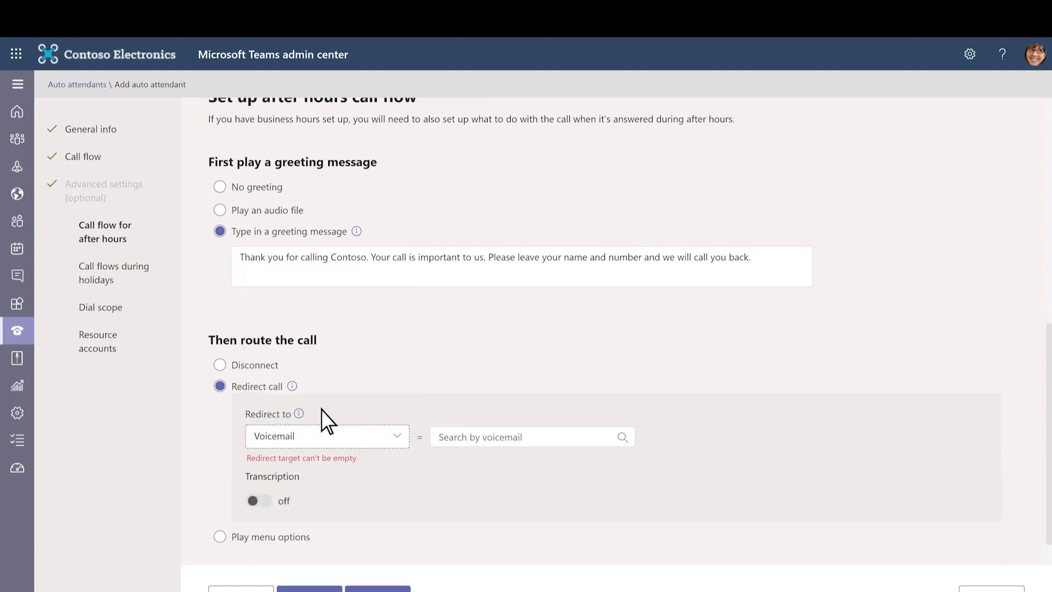
left_click(448, 445)
type("contoso")
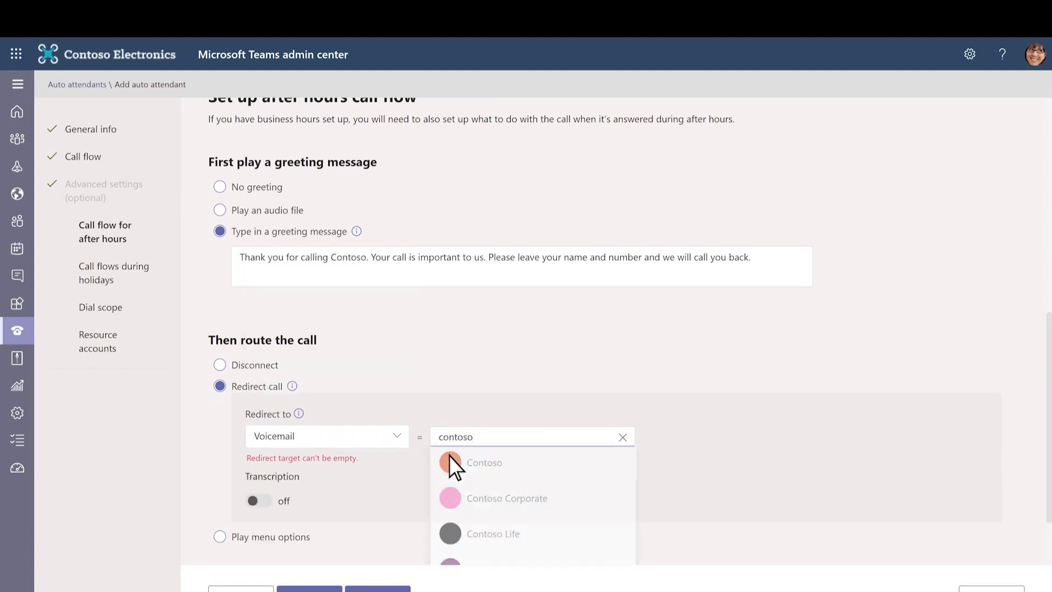
left_click(474, 478)
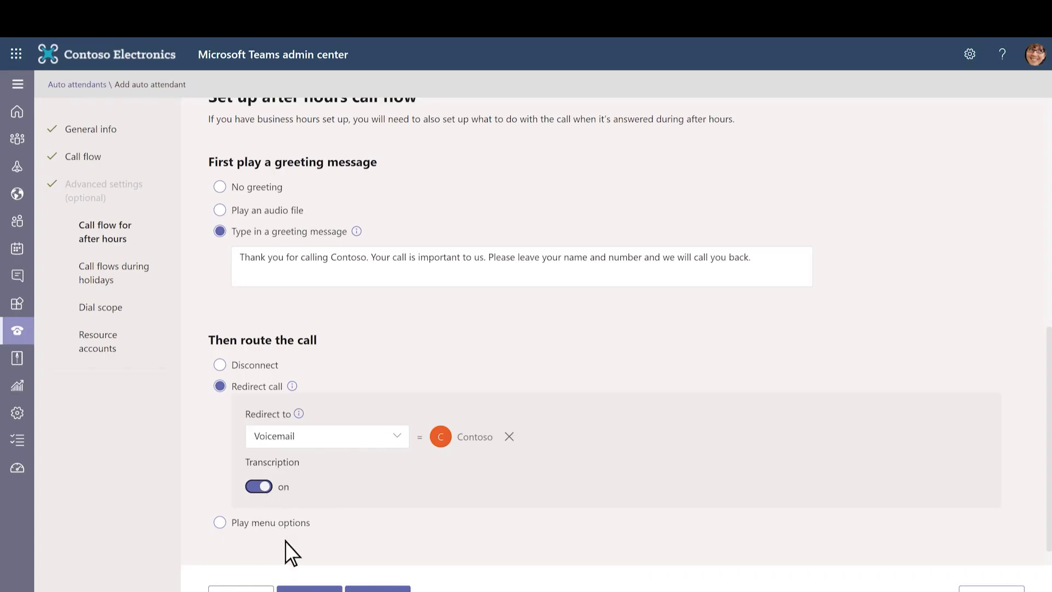
left_click(309, 589)
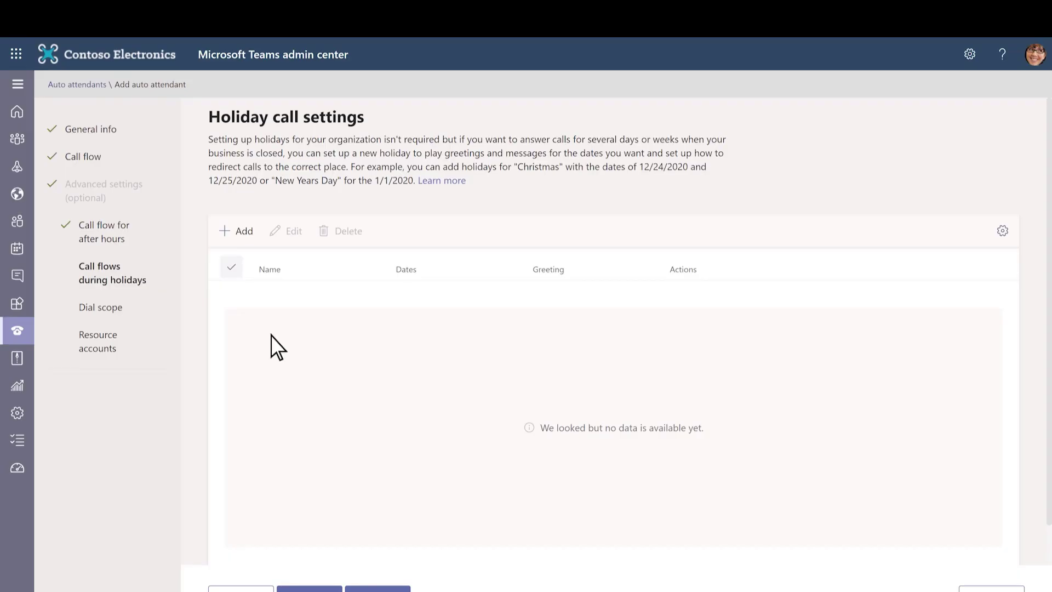
Step: Create a 'New Years Holiday' call flow for New Years Day with a pasted closed greeting
left_click(244, 241)
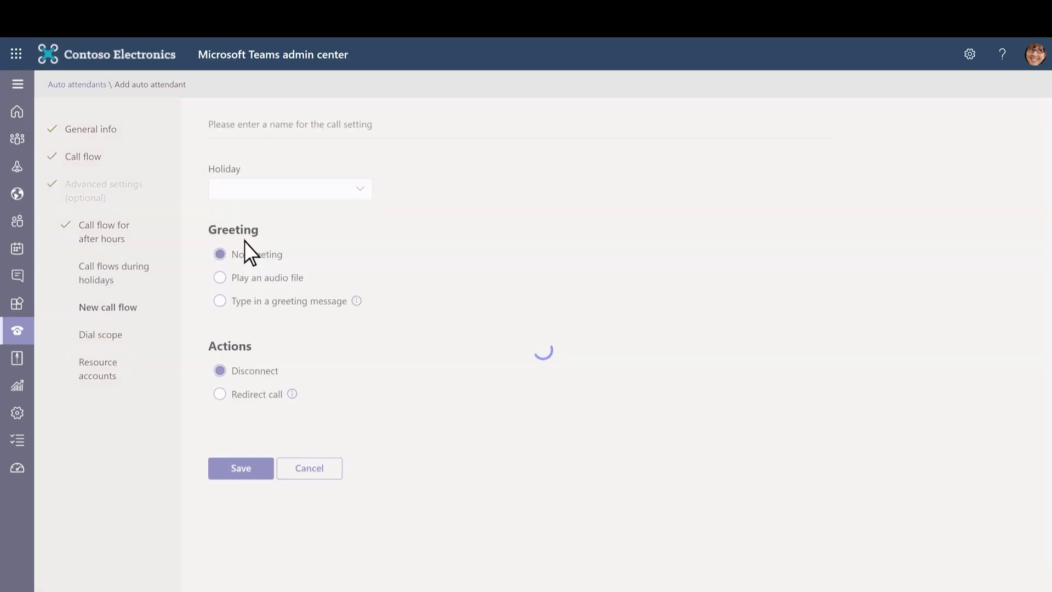
type("N")
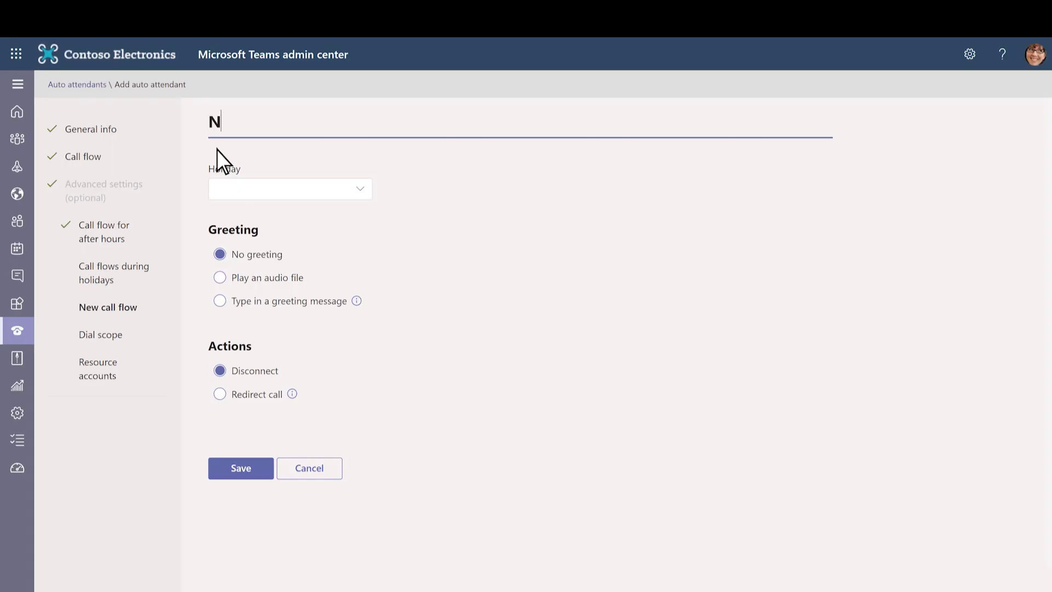
type("ew Years Holiday")
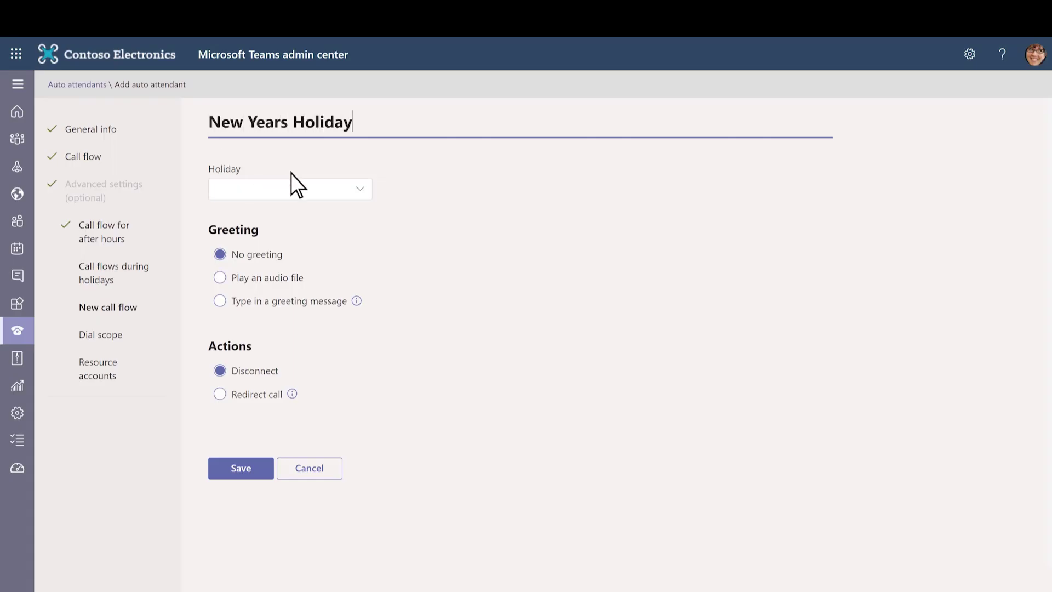
left_click(362, 195)
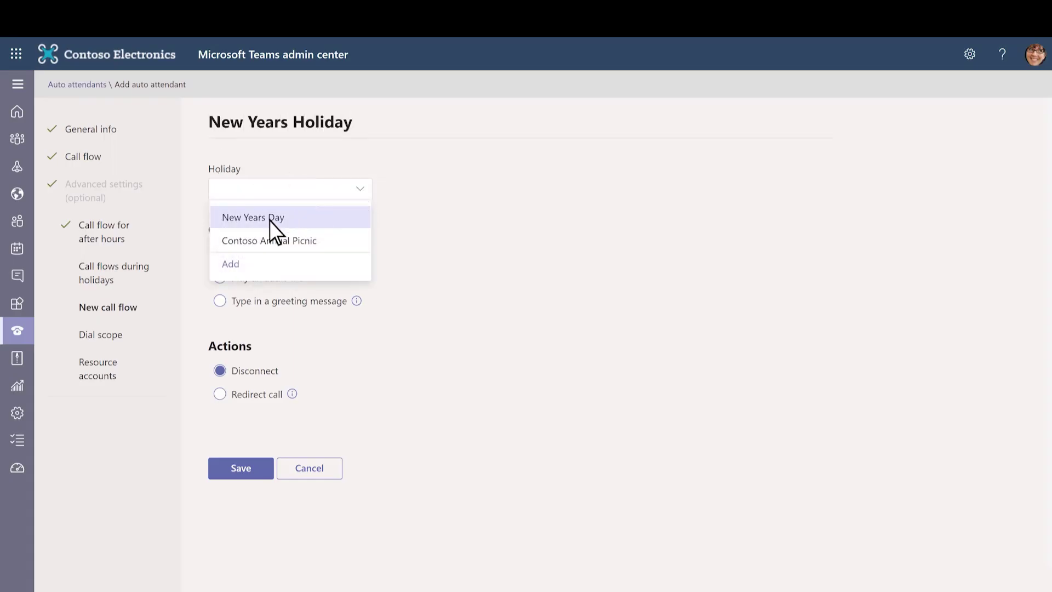
left_click(249, 224)
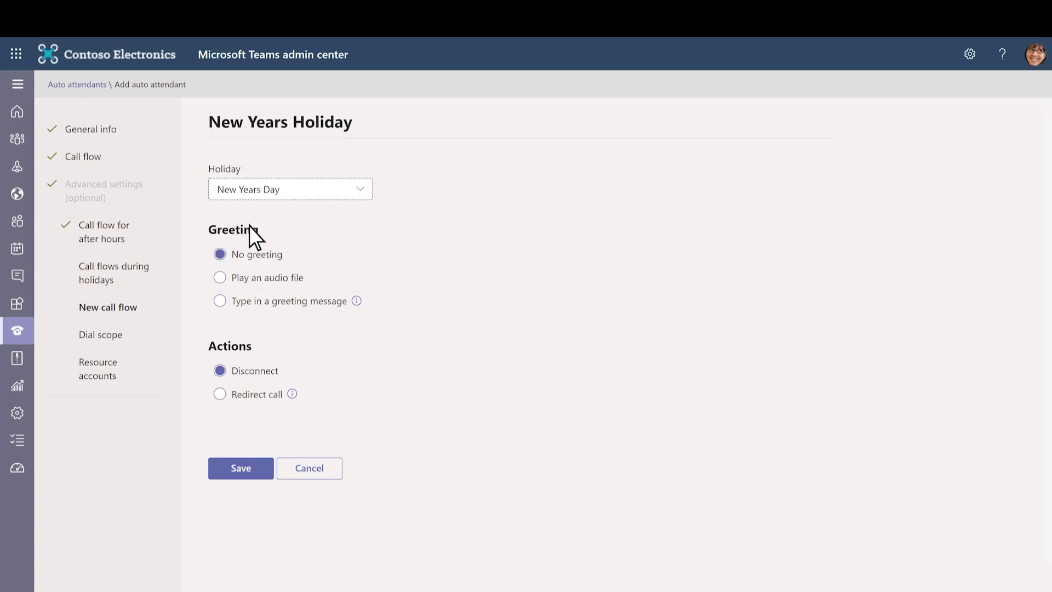
left_click(220, 300)
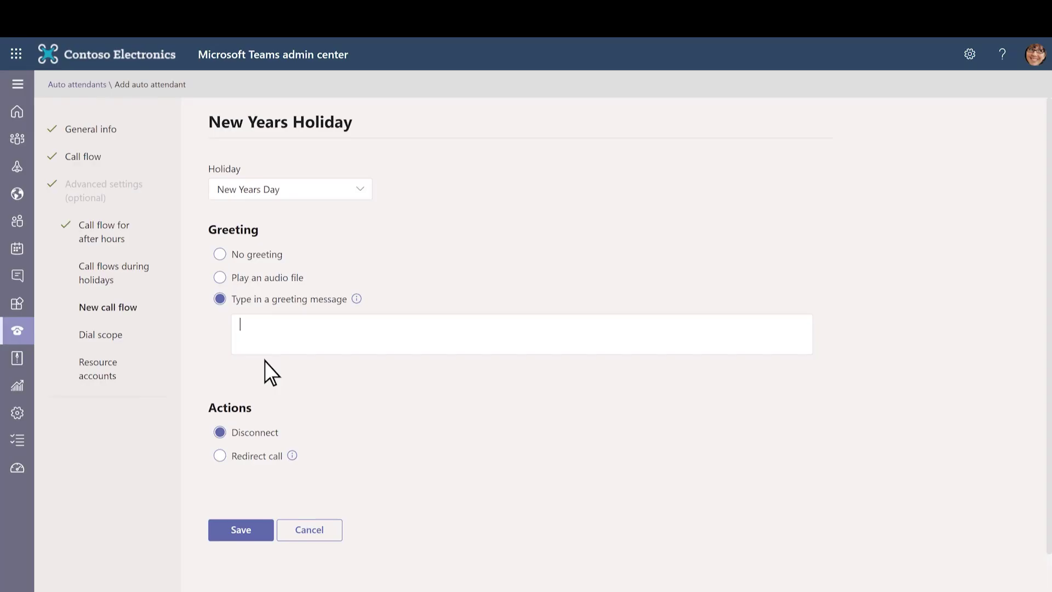
type("Thank you for calling Contoso. Our office is closed for the New Years holiday. Please leave your name and number and we will call you back.")
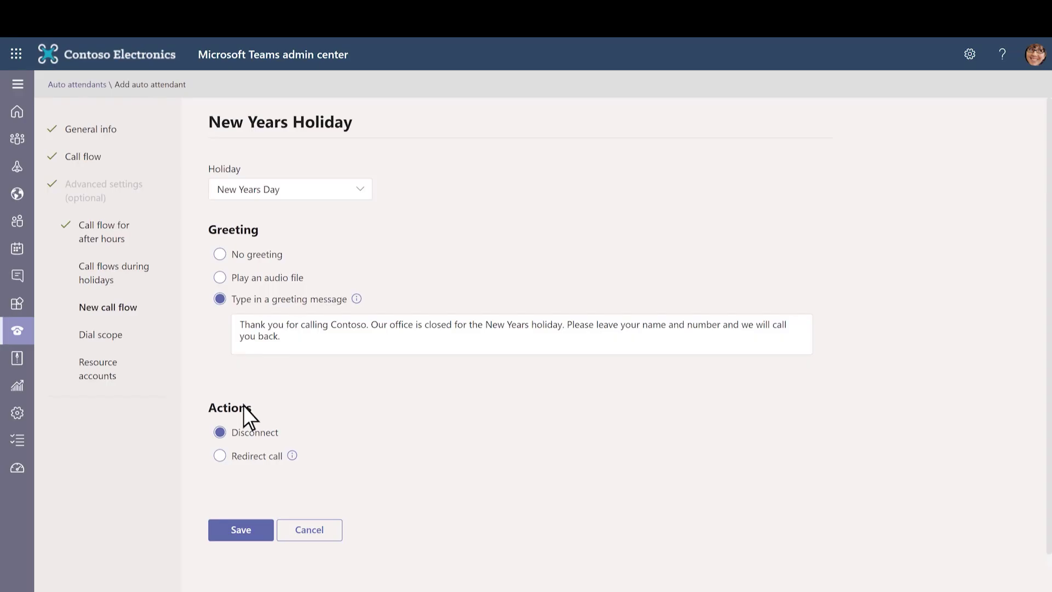
Step: Redirect holiday callers to Contoso voicemail and save the holiday call flow
left_click(219, 455)
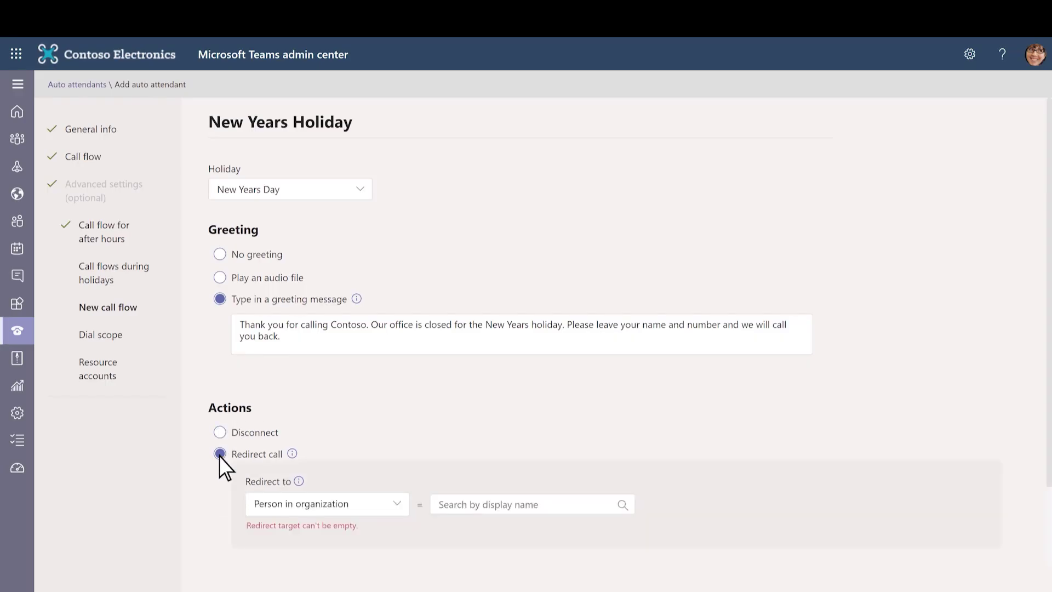
left_click(400, 511)
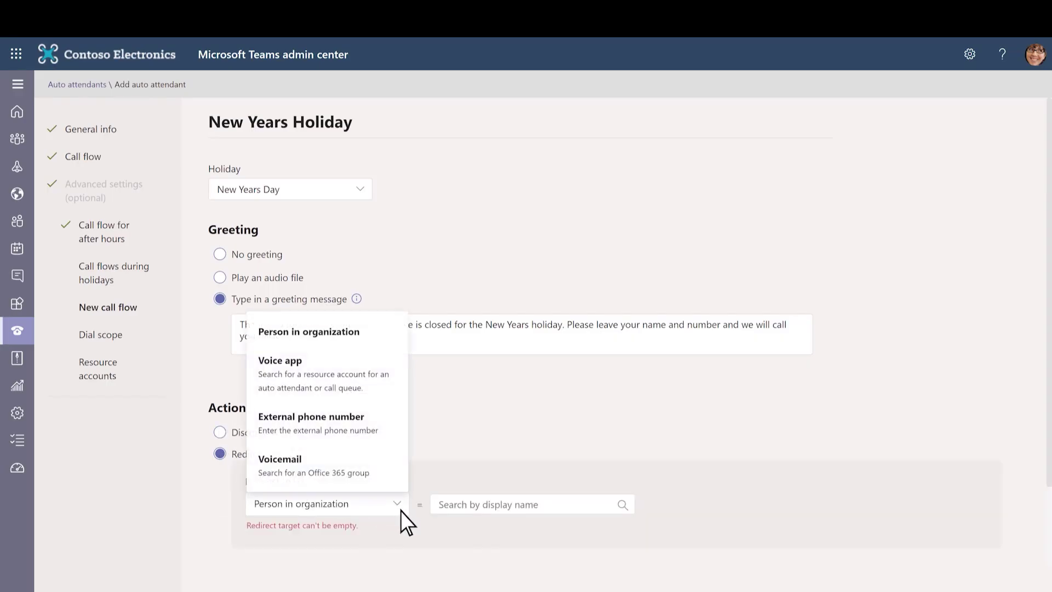
left_click(287, 471)
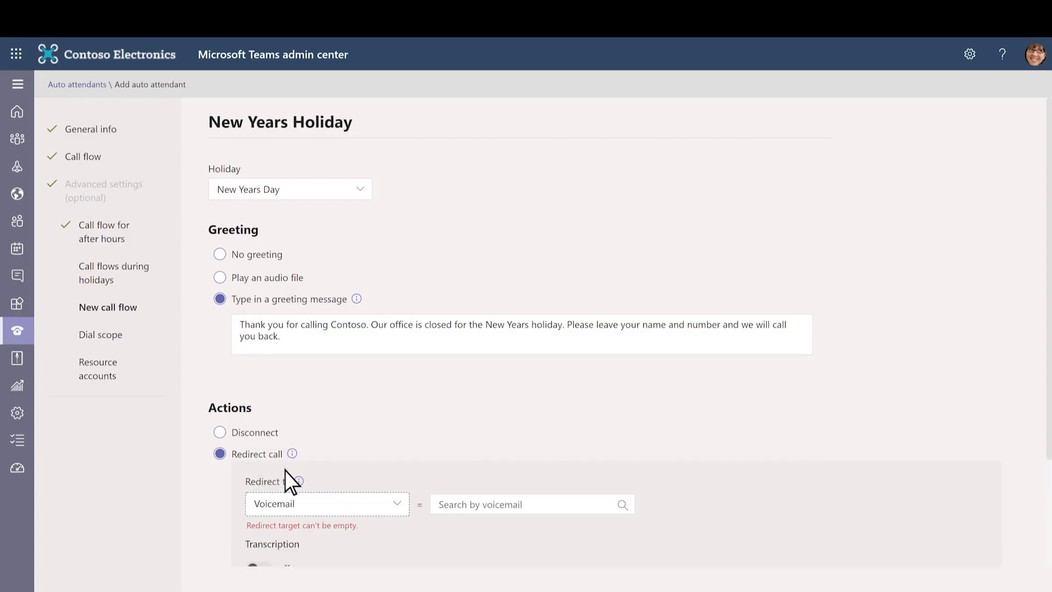
left_click(440, 511)
type("contos")
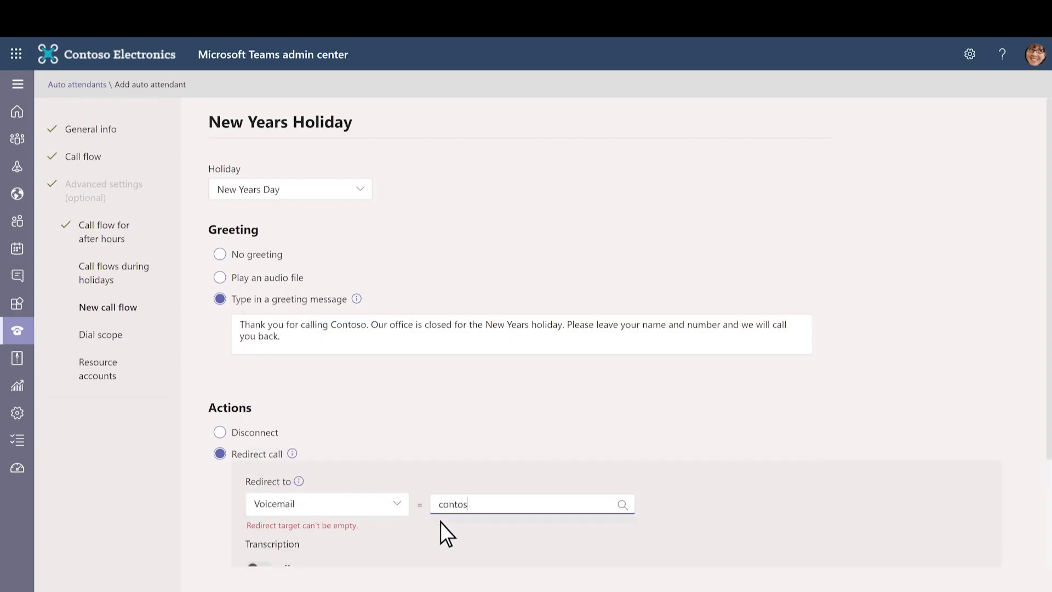
type("o")
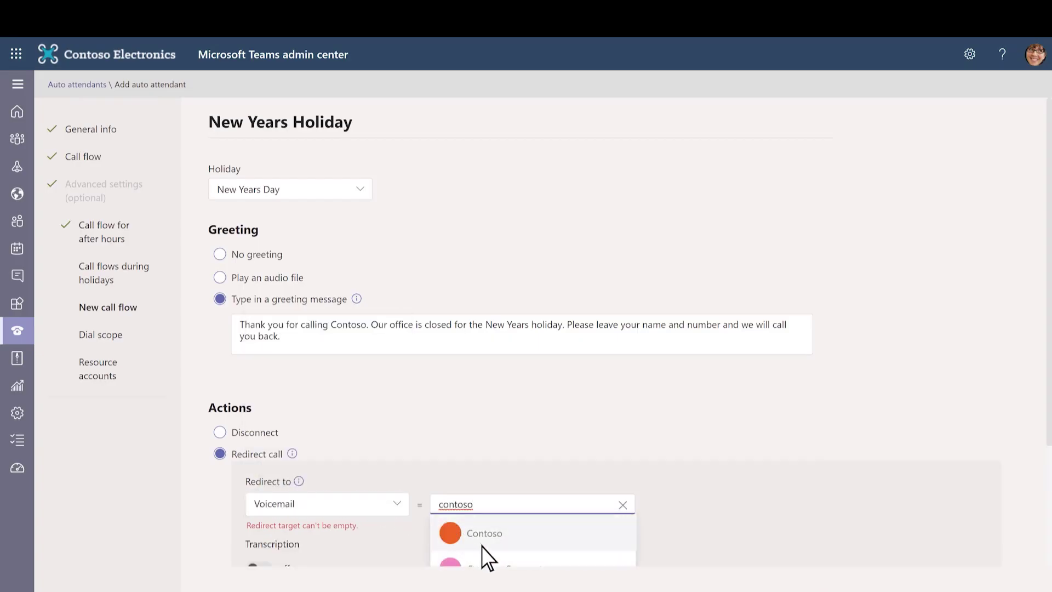
left_click(481, 547)
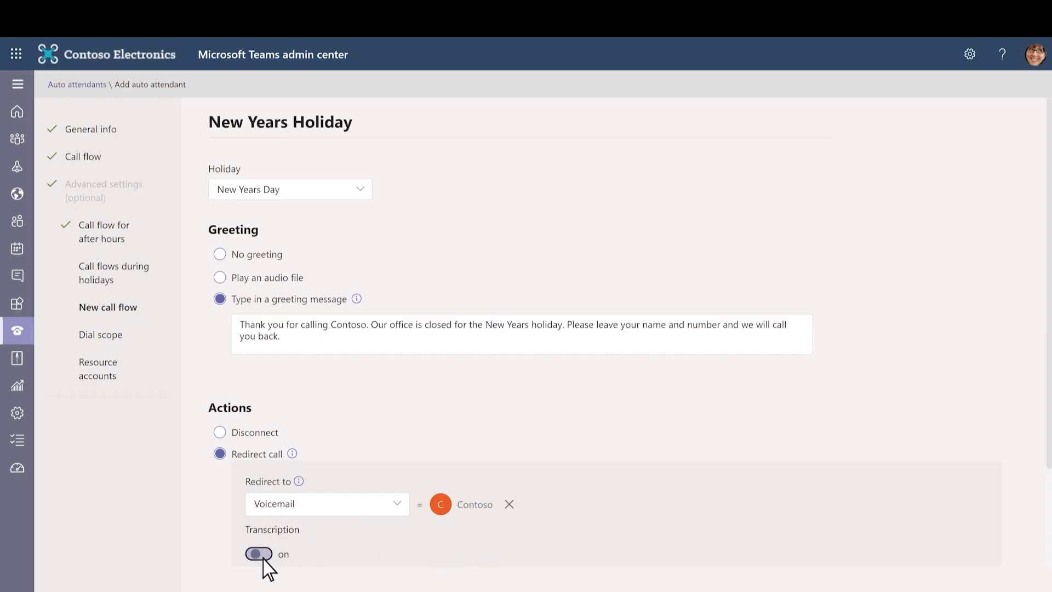
scroll(262, 557, "down", 2)
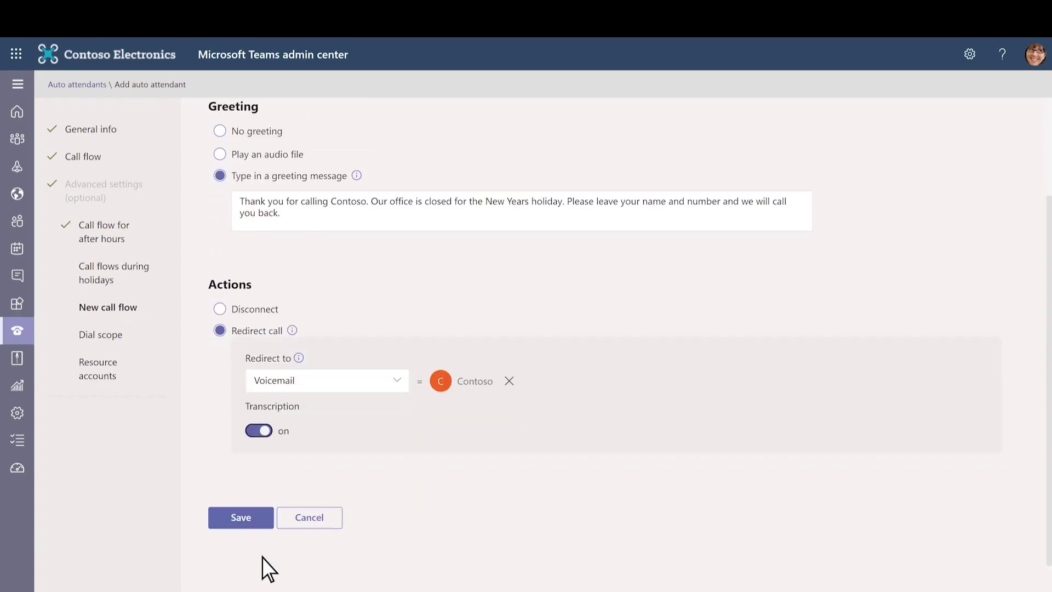
left_click(238, 521)
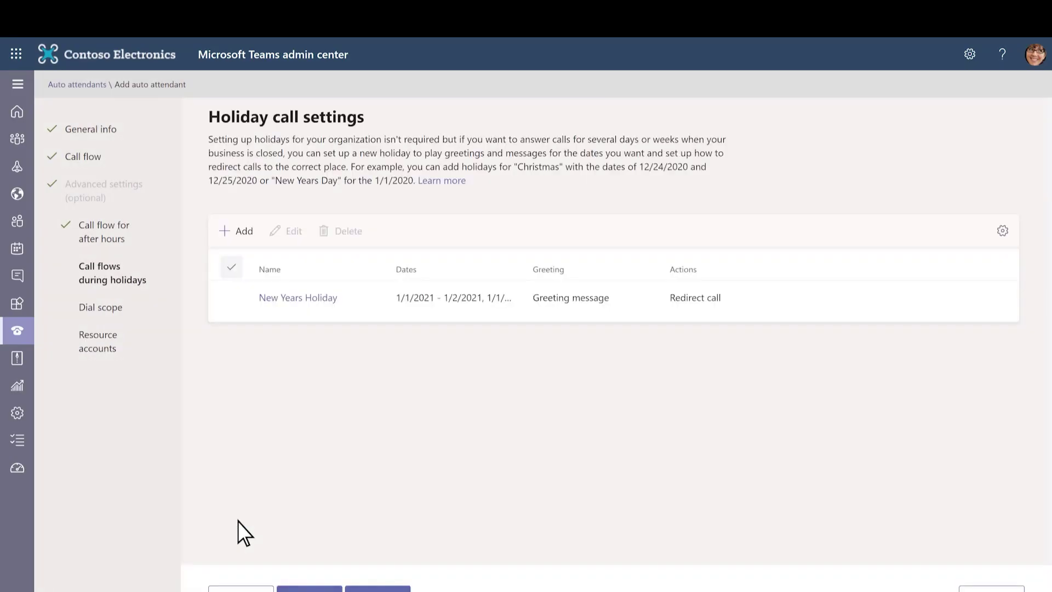
Step: Limit the dial scope to include only the Contoso Corporate custom group
left_click(309, 589)
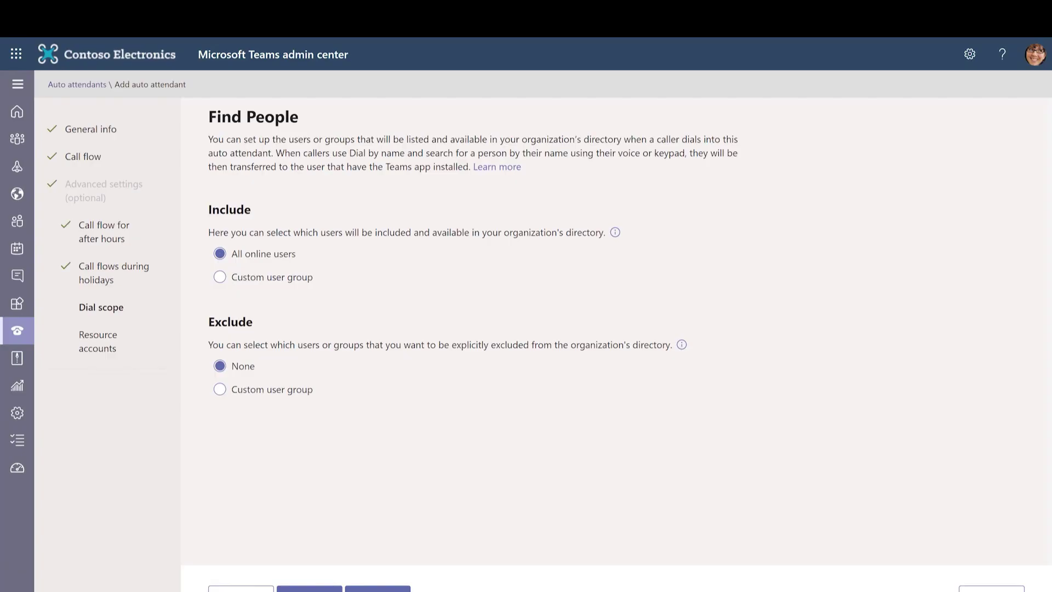
left_click(219, 276)
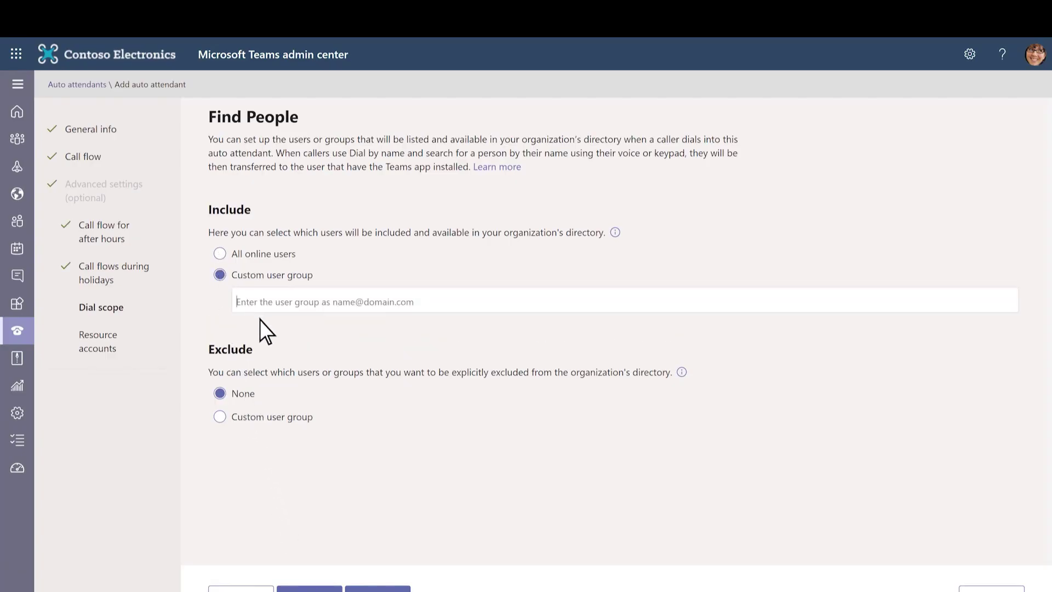
type("Contoso")
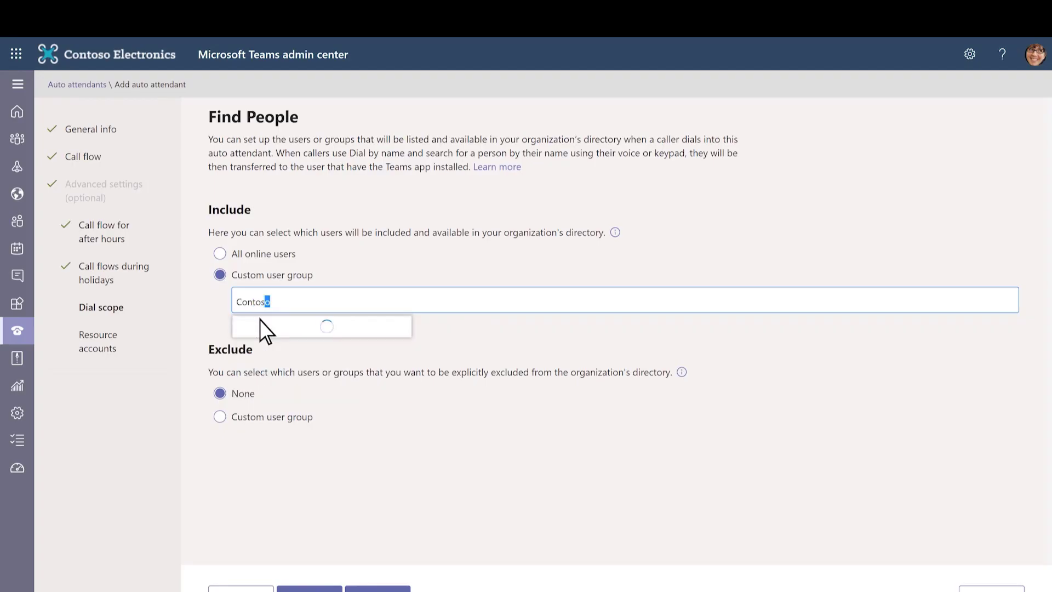
type(" Corporate")
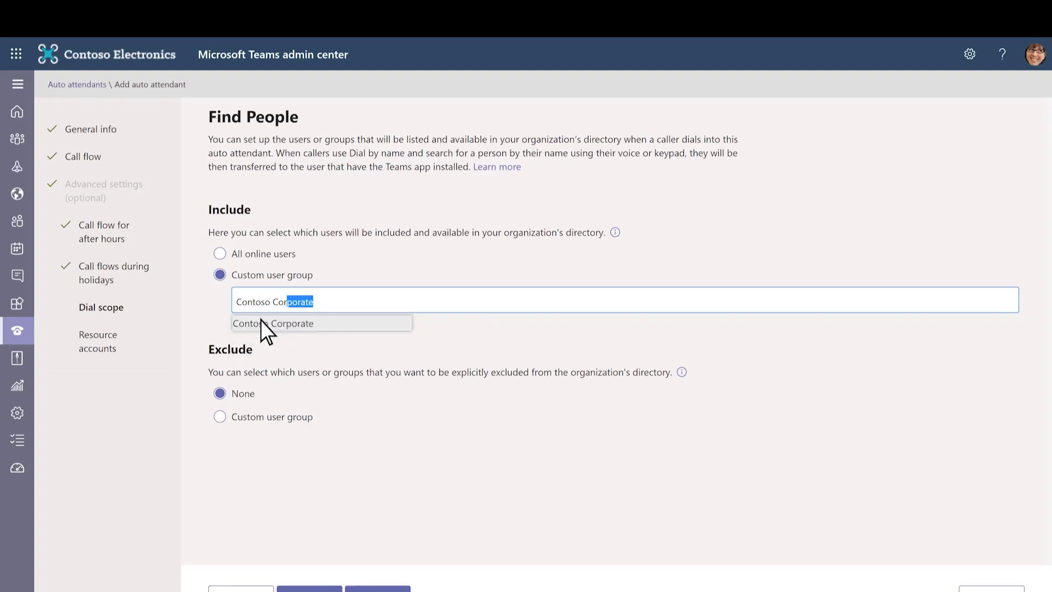
left_click(286, 326)
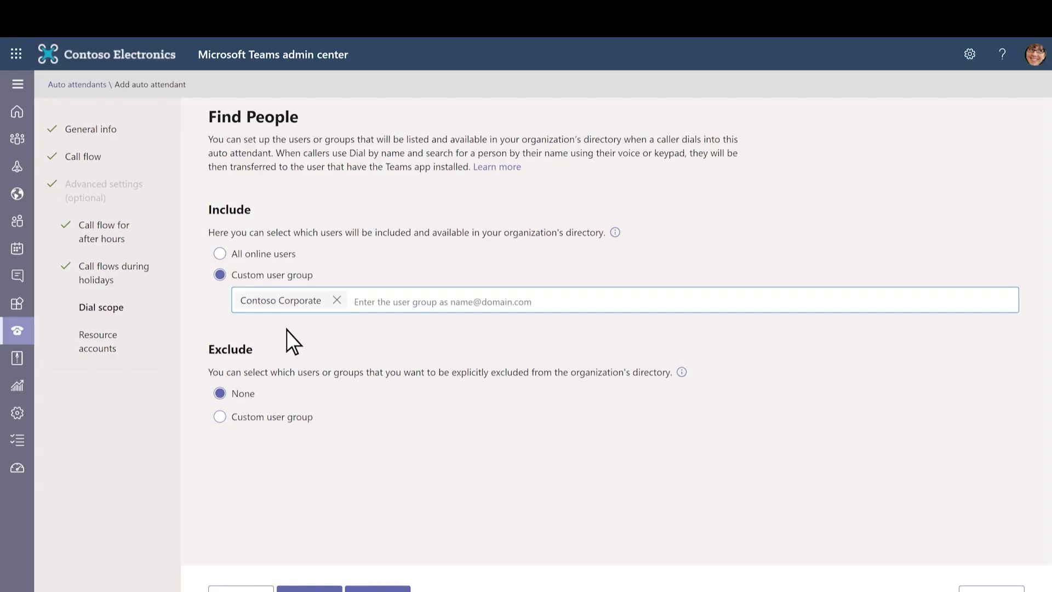
Step: Exclude the Executives group from the dial scope
left_click(220, 417)
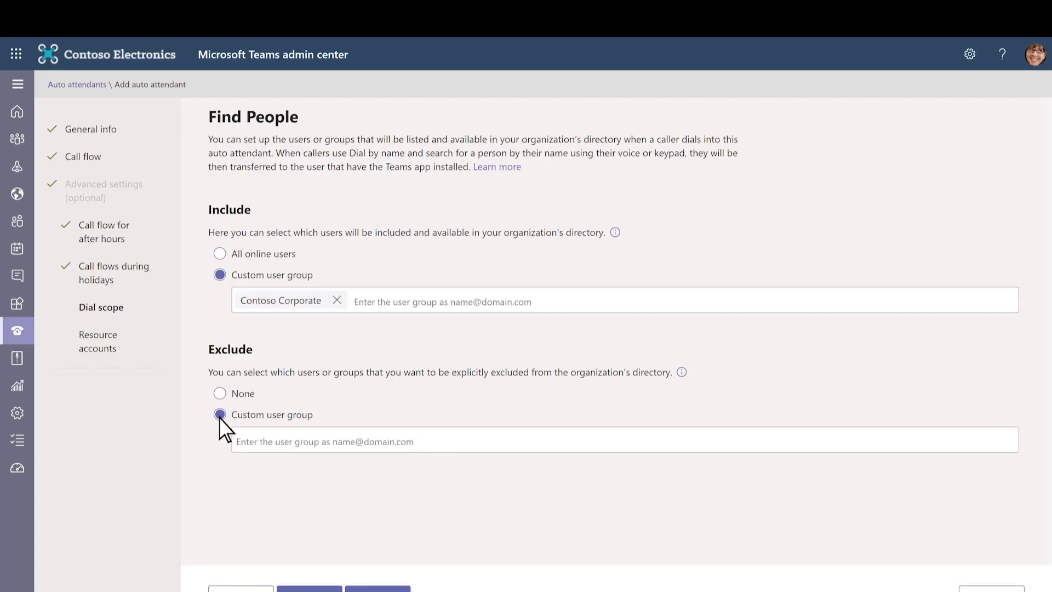
type("Executives")
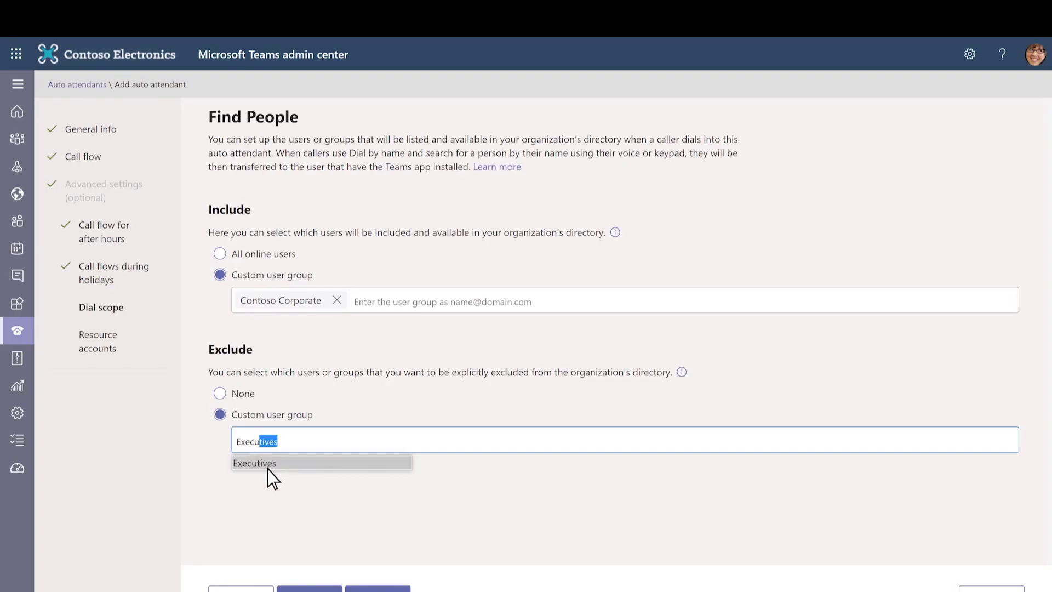
left_click(267, 464)
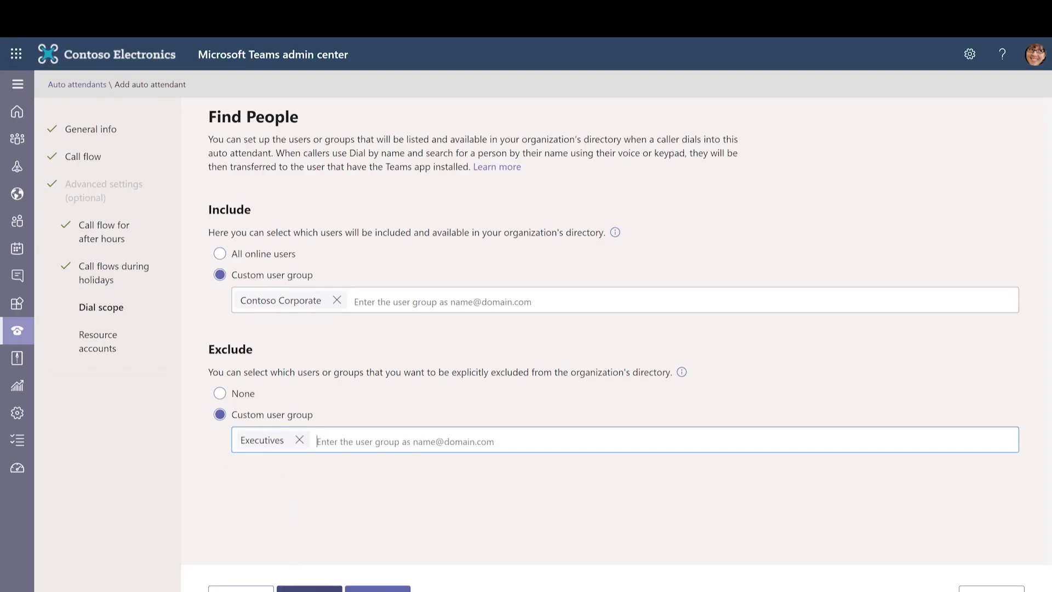
left_click(309, 589)
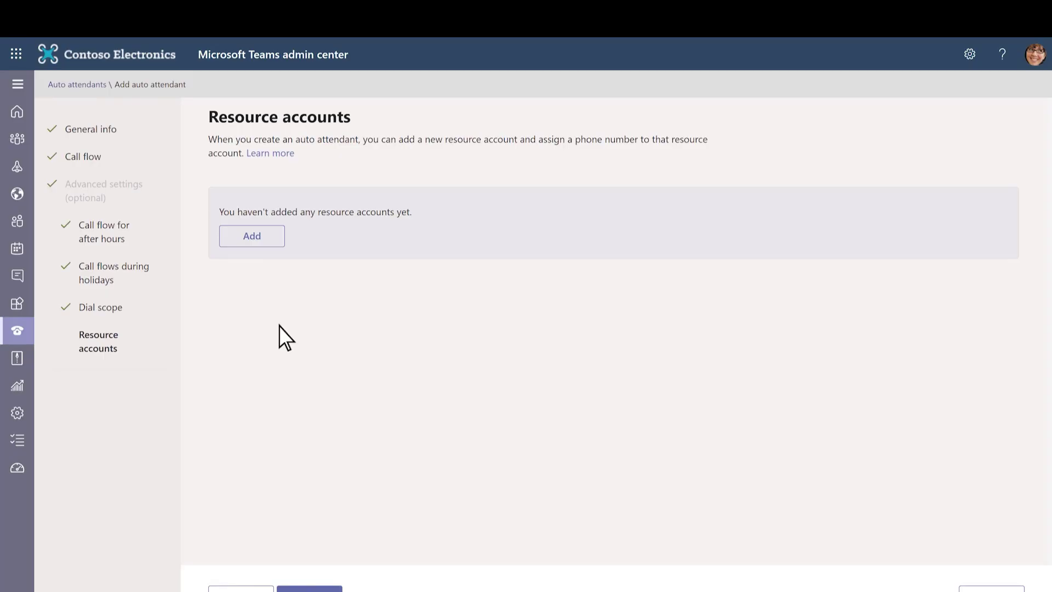
Step: Add Contoso Main Line as the auto attendant's resource account and submit
left_click(253, 236)
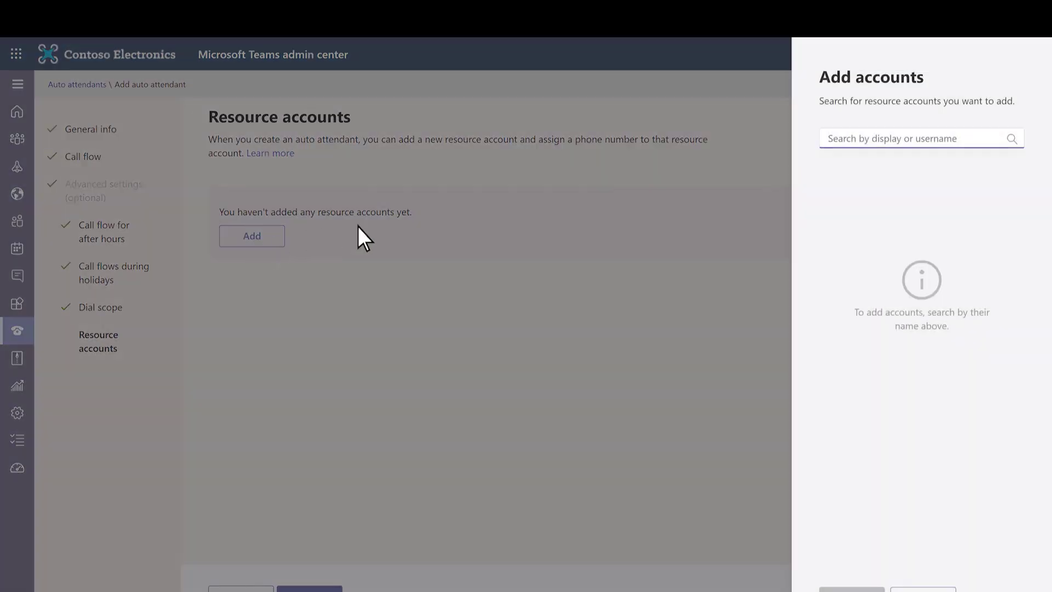
type("contoso")
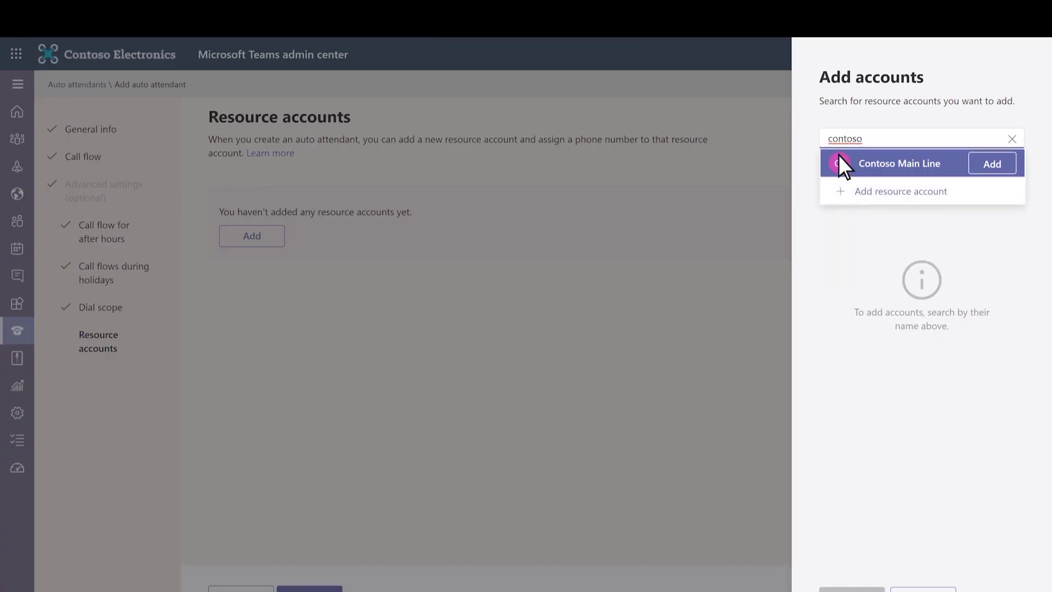
left_click(974, 167)
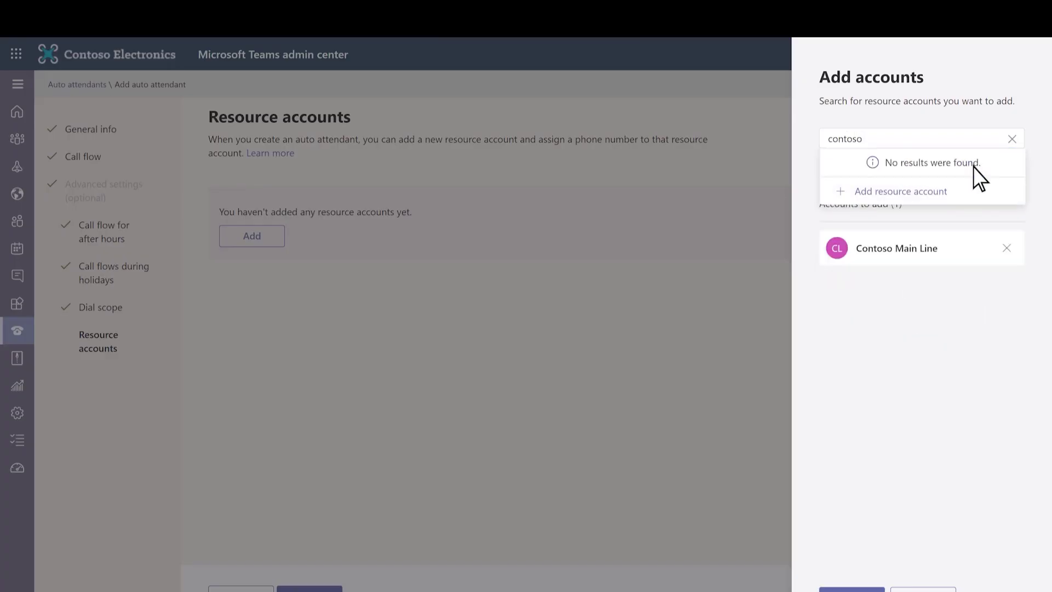
left_click(852, 589)
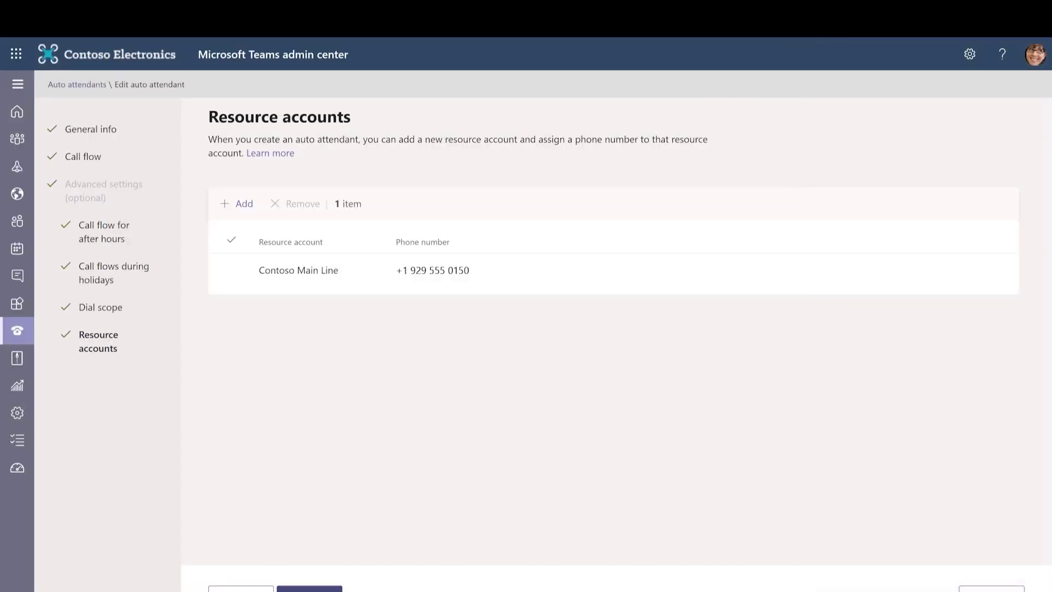
left_click(309, 589)
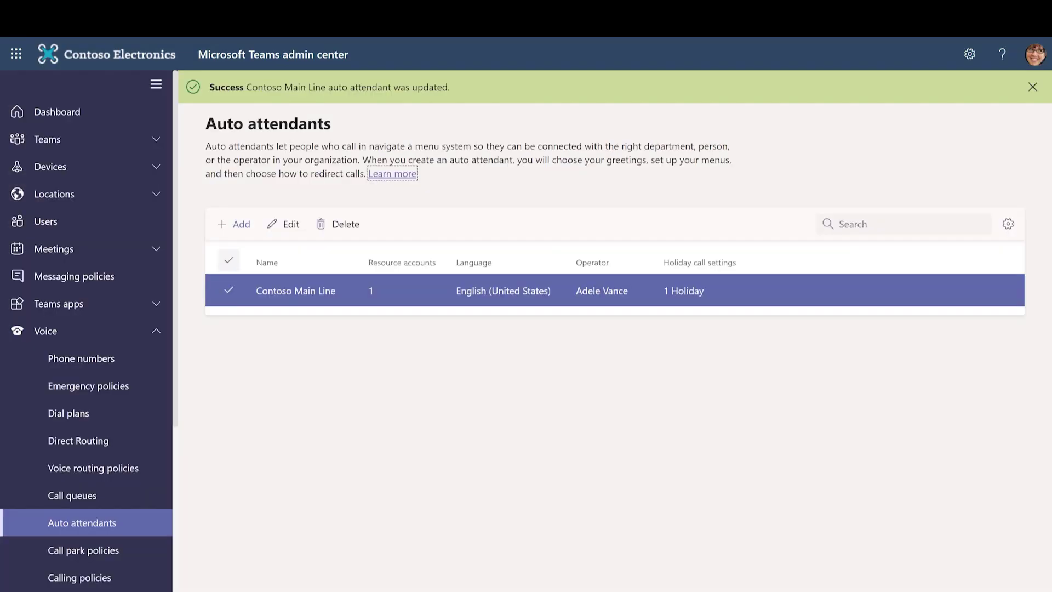